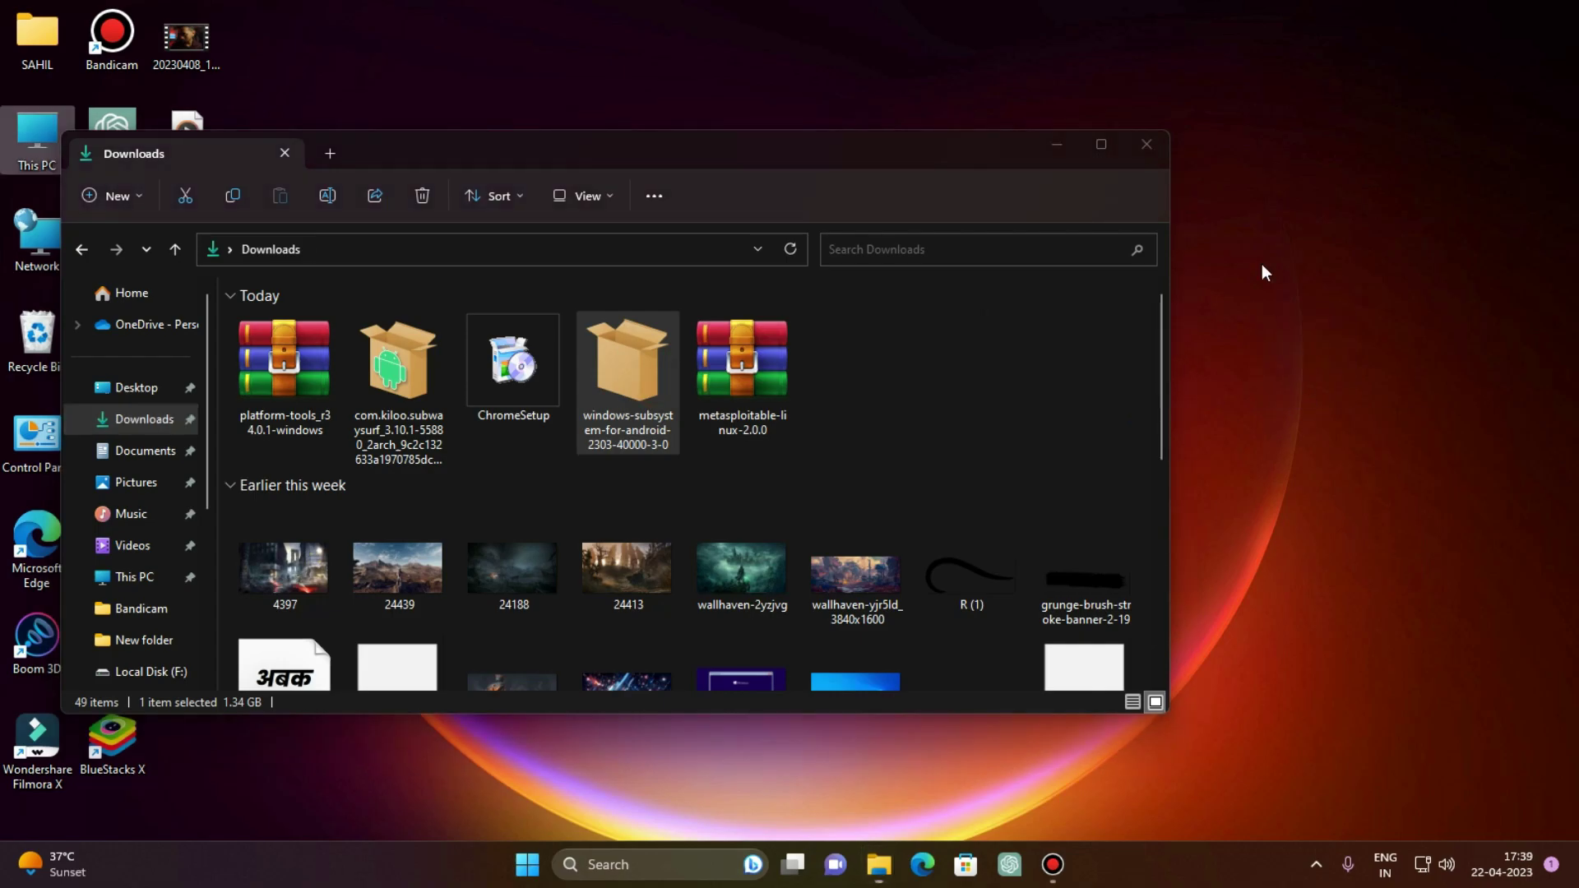
# Minimize the Downloads window, view the Windows Subsystem for Android installer, and close the installer without reinstalling
pyautogui.click(1057, 144)
pyautogui.moveTo(1312, 335); pyautogui.dragTo(862, 337)
pyautogui.moveTo(1113, 245)
pyautogui.mouseDown()
pyautogui.moveTo(767, 429)
pyautogui.moveTo(722, 433)
pyautogui.moveTo(765, 434)
pyautogui.mouseUp()
pyautogui.doubleClick(853, 342)
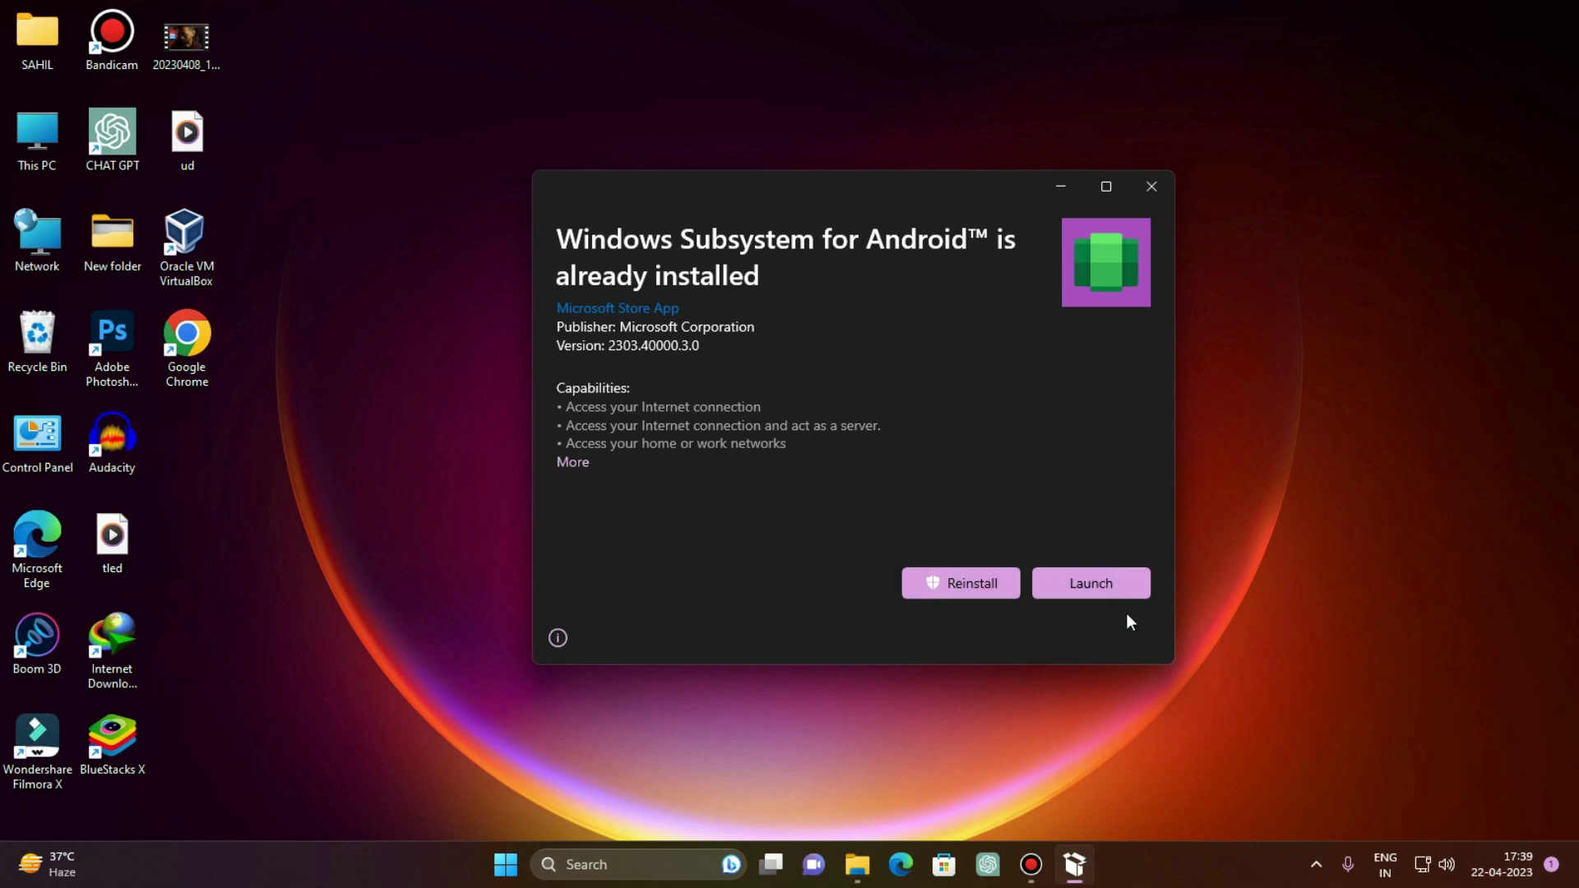
pyautogui.click(1153, 186)
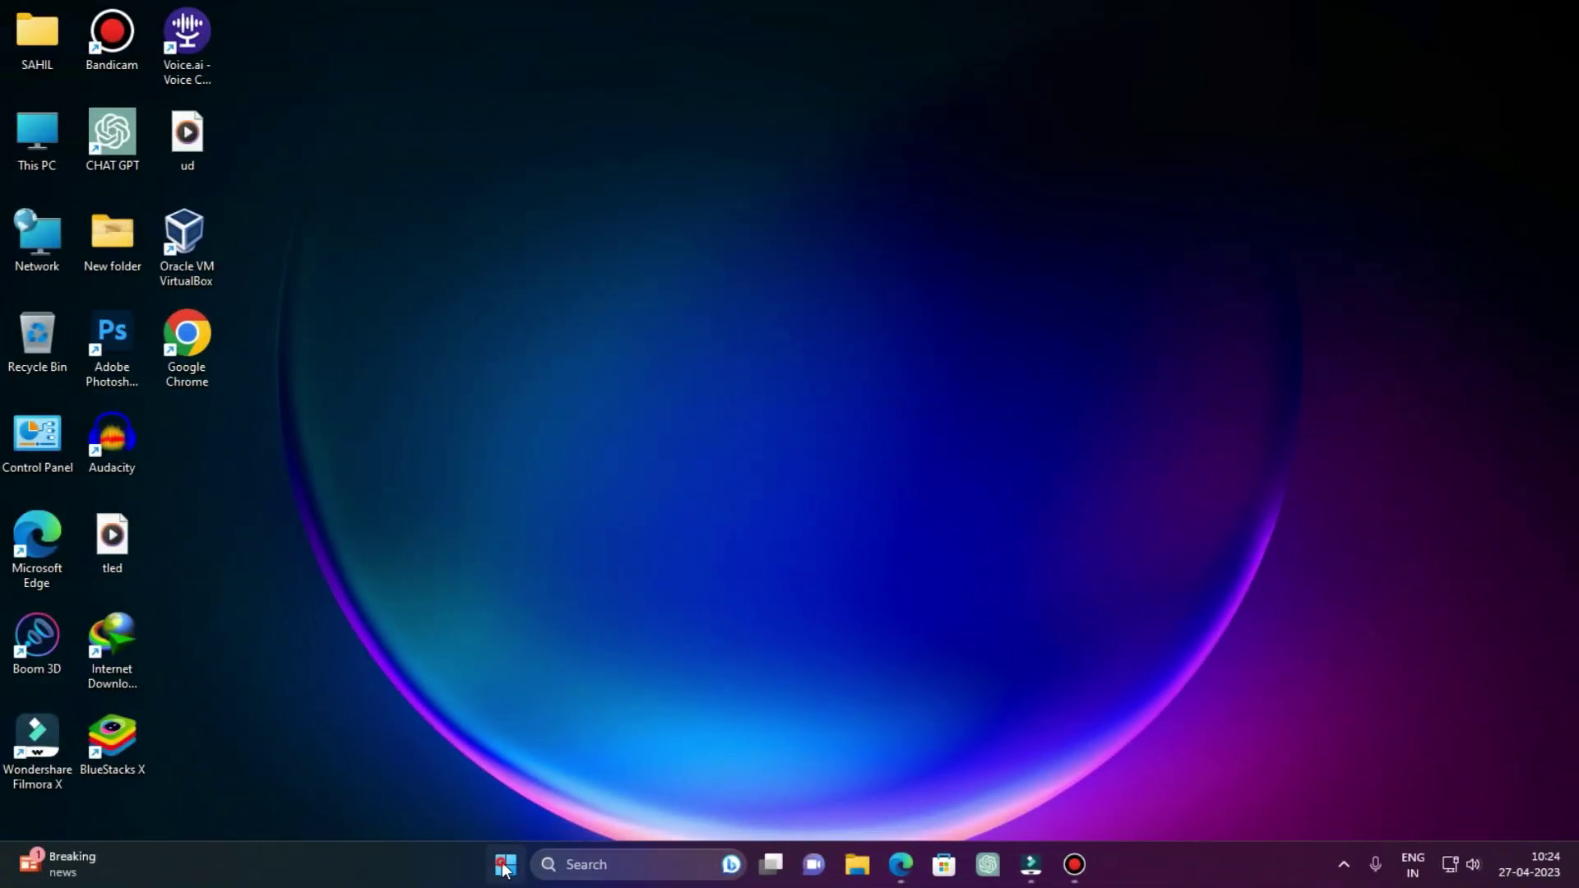
# Launch Amazon Appstore from the full list of installed apps
pyautogui.click(505, 864)
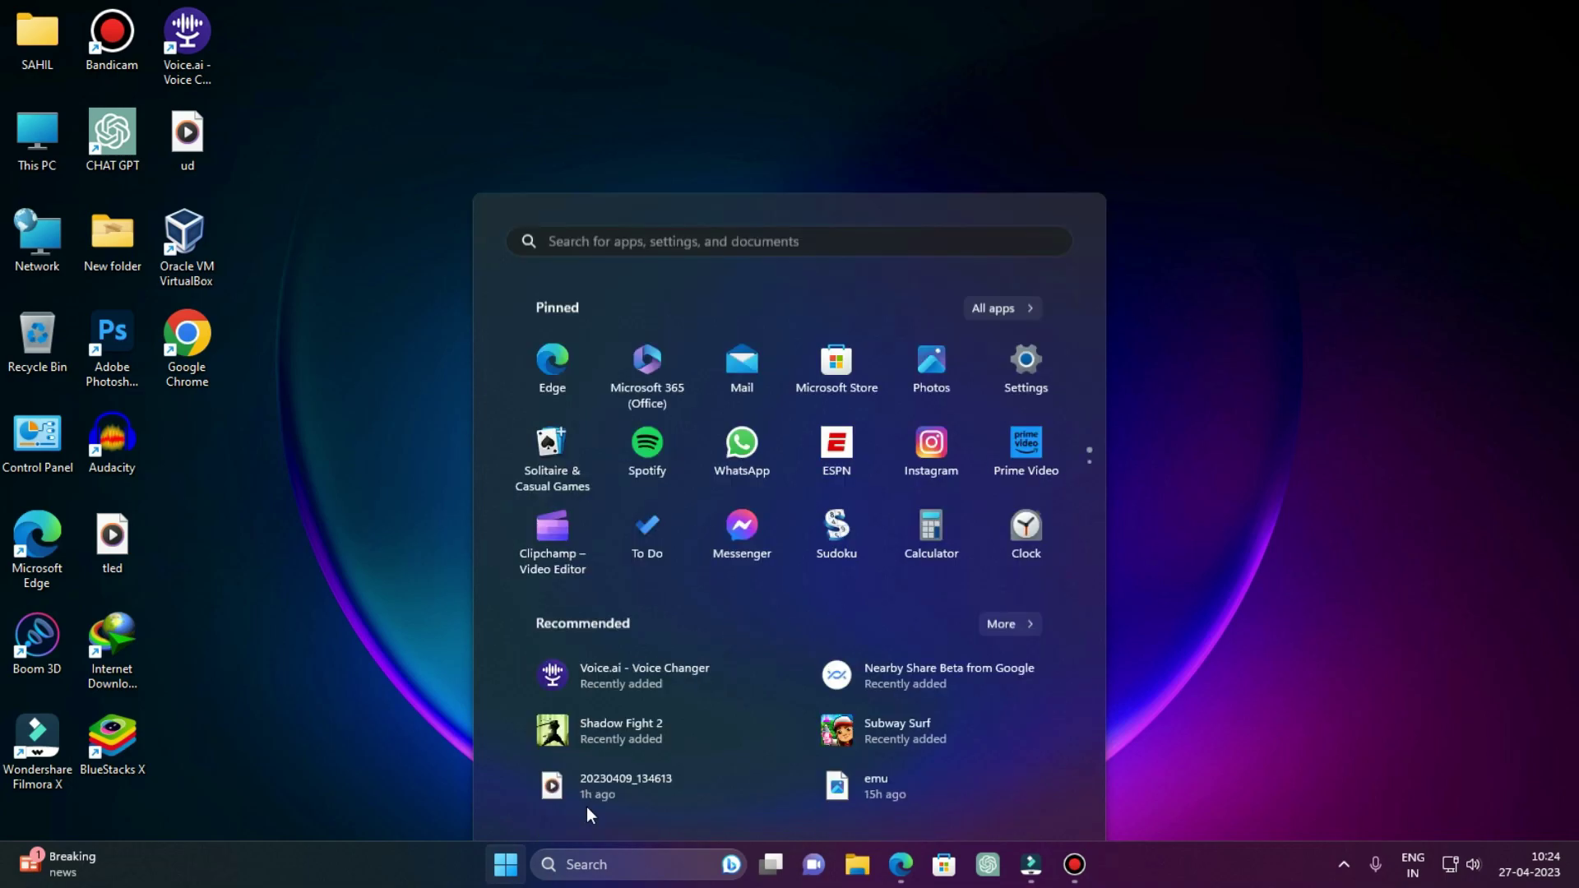
pyautogui.click(1002, 231)
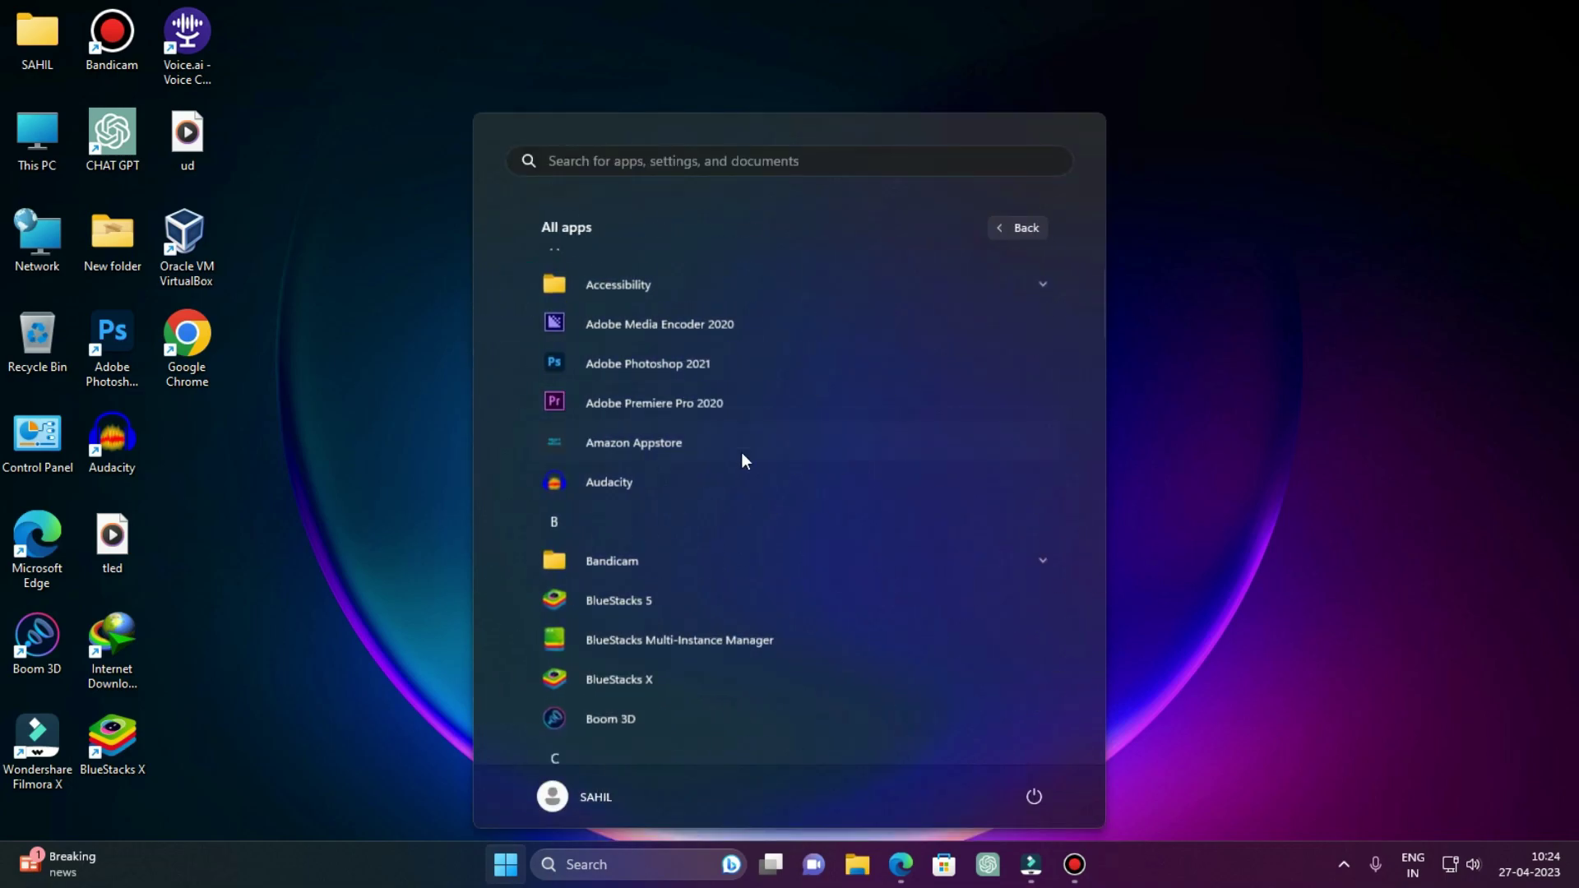
pyautogui.scroll(-15, 741, 452)
pyautogui.scroll(-3, 624, 574)
pyautogui.scroll(5, 690, 367)
pyautogui.scroll(2, 690, 395)
pyautogui.scroll(2, 673, 470)
pyautogui.scroll(-10, 671, 474)
pyautogui.scroll(15, 664, 474)
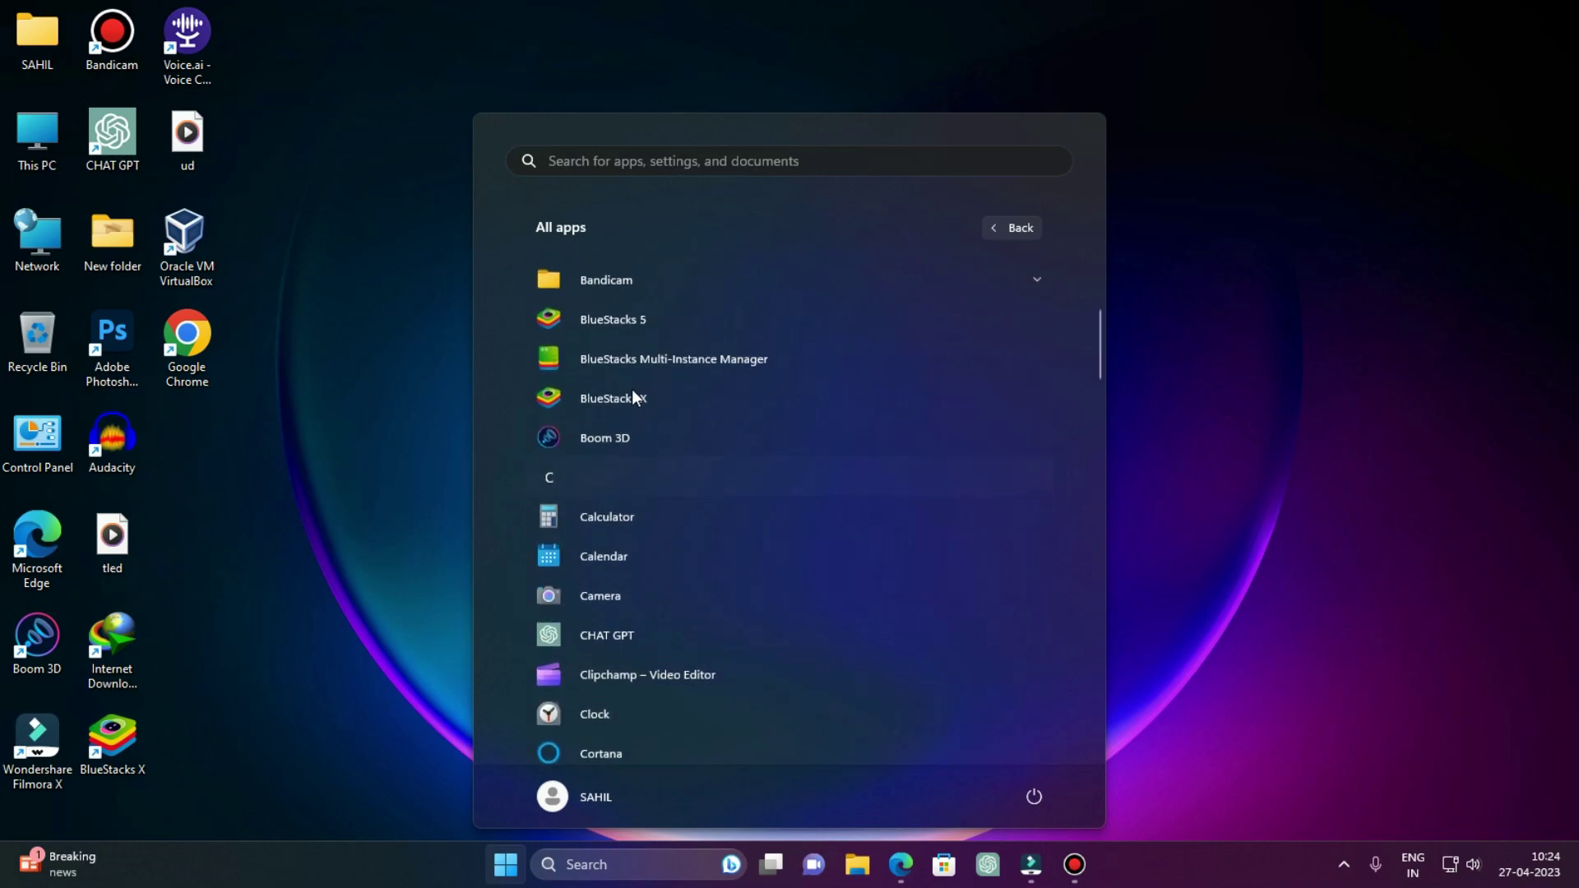
pyautogui.scroll(3, 650, 403)
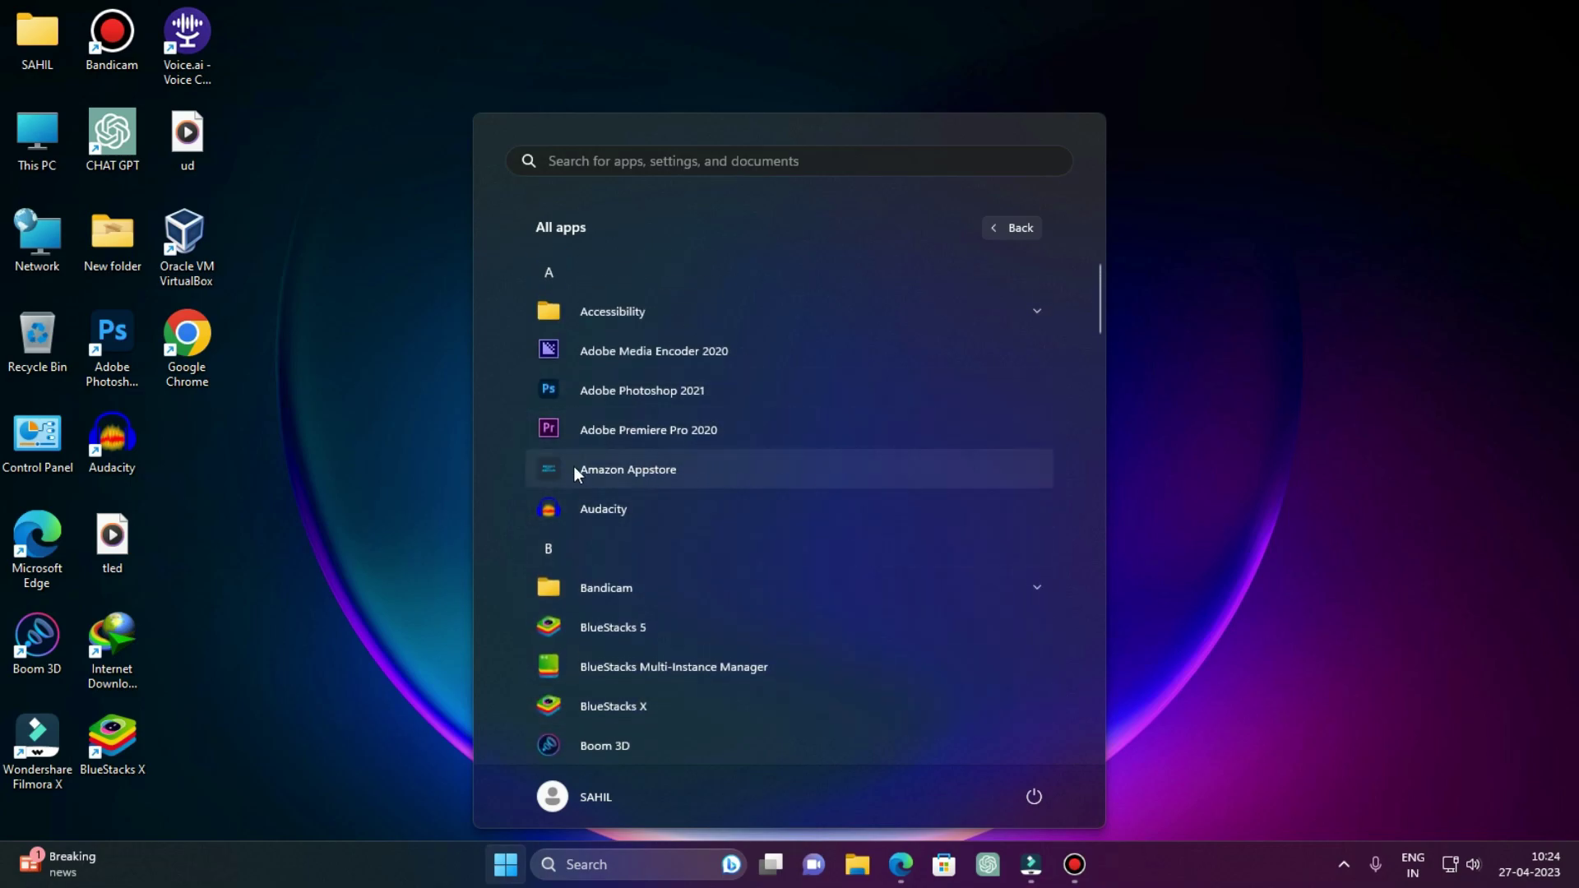
pyautogui.click(721, 476)
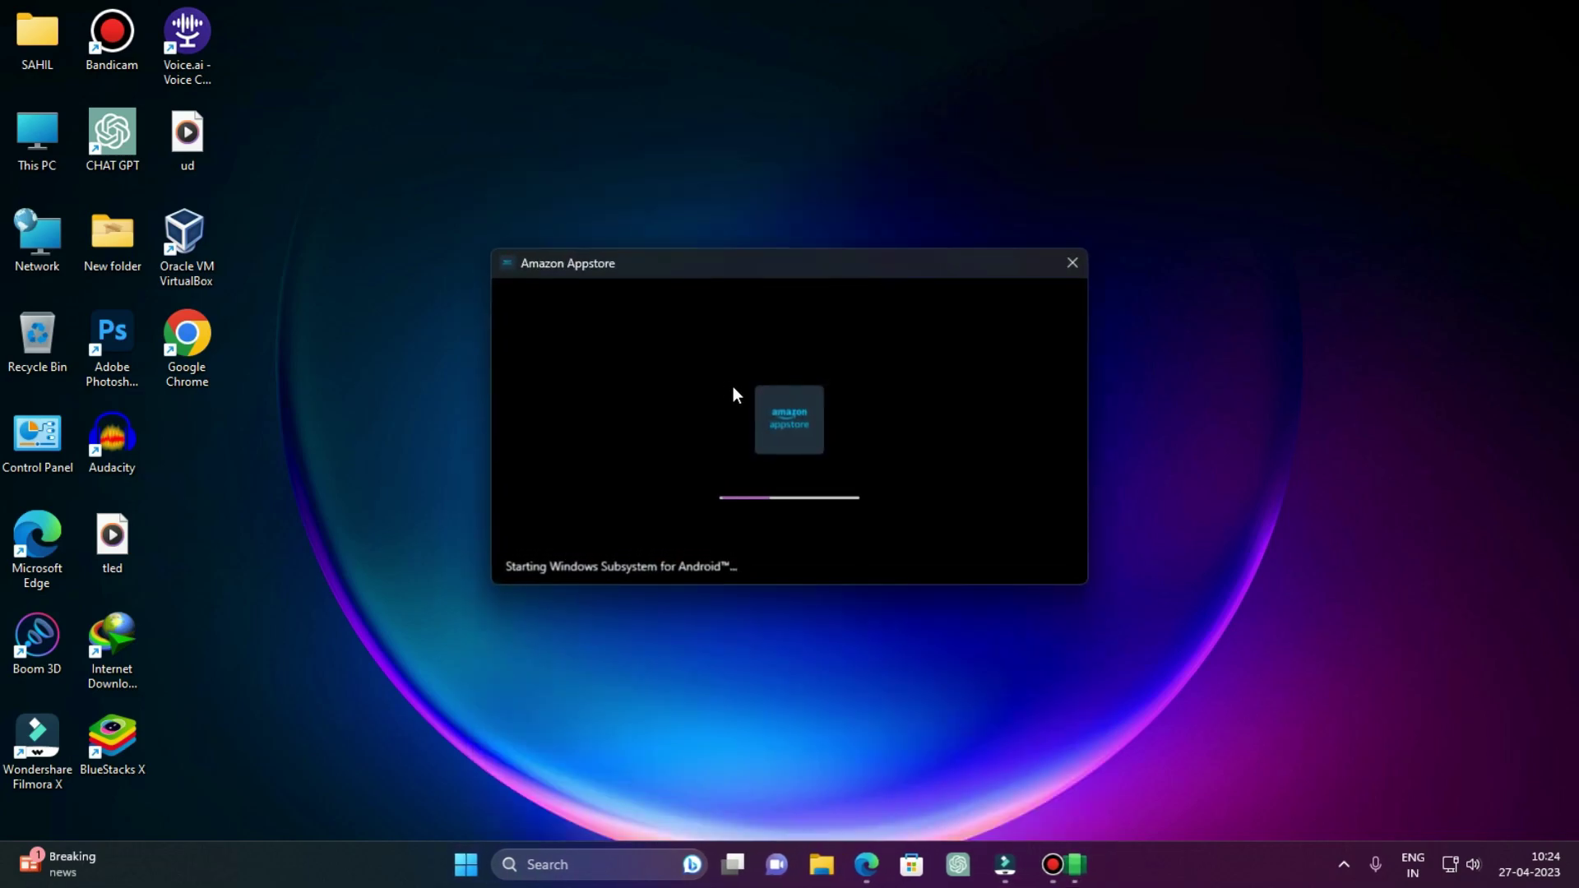
# Dismiss the low memory warning and move the Amazon Appstore loading window back near the middle of the desktop
pyautogui.moveTo(712, 262); pyautogui.dragTo(1093, 264)
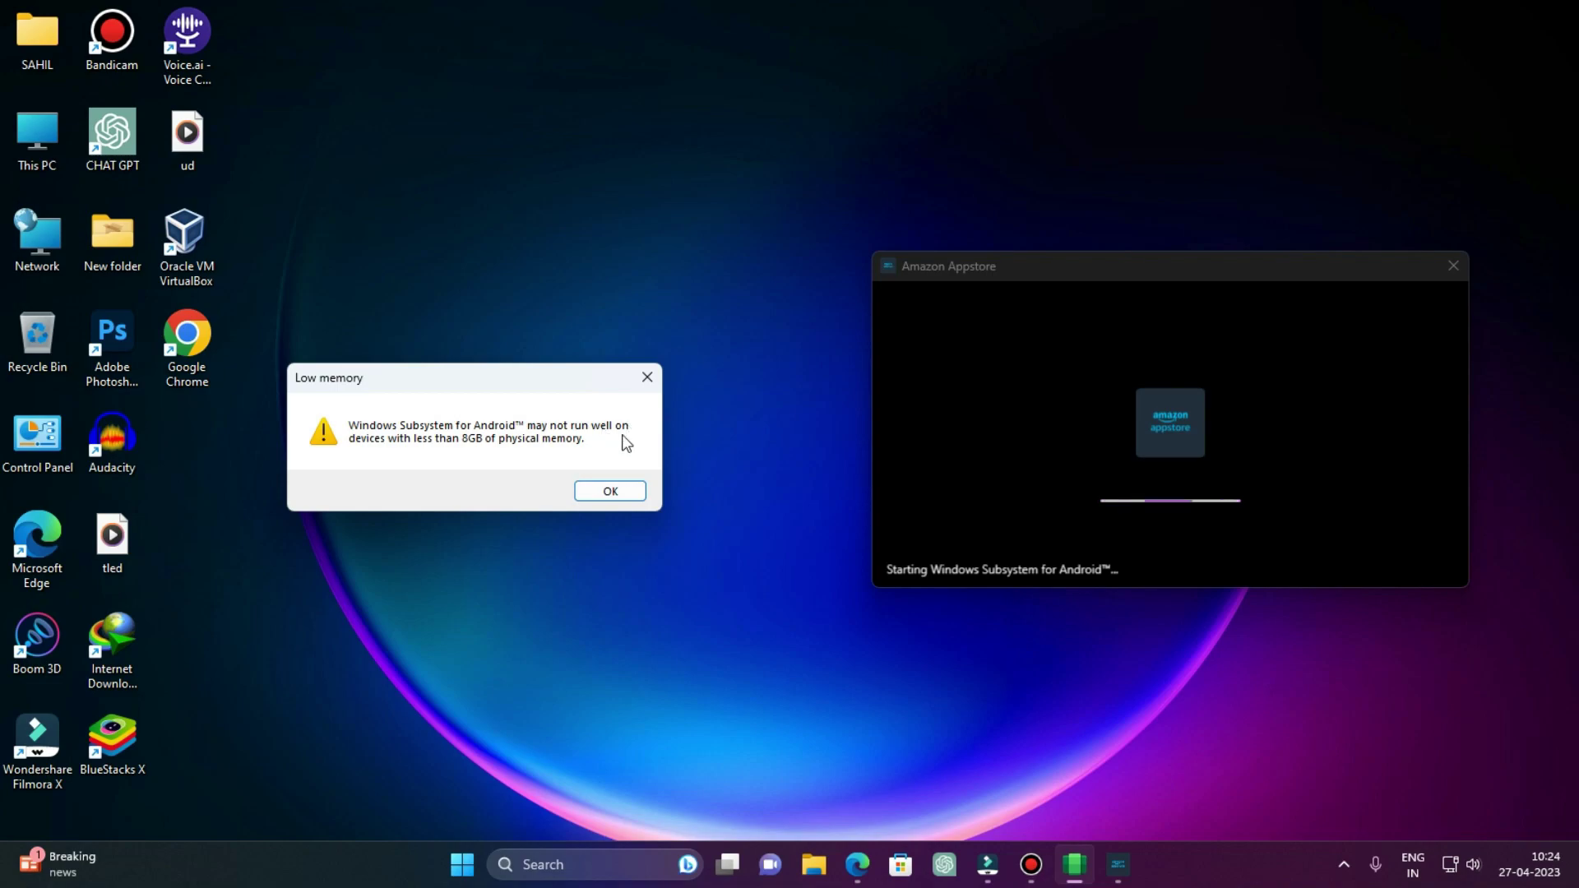
pyautogui.click(609, 493)
pyautogui.moveTo(1112, 262); pyautogui.dragTo(689, 223)
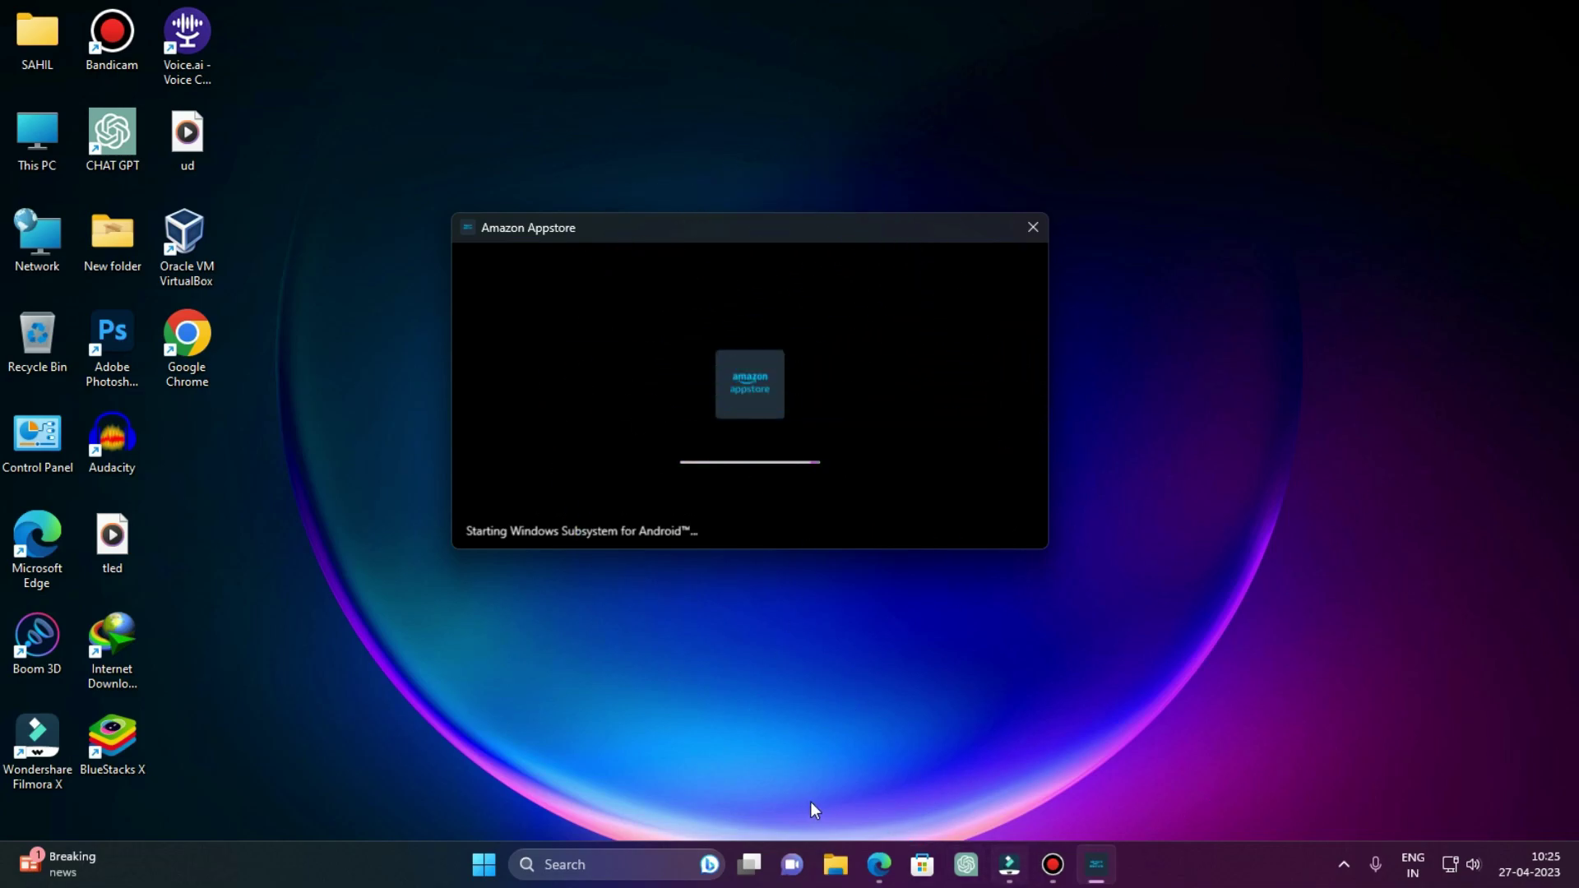
# Search Microsoft Store for "wsa" and open the page of WSATools - APK installer and more
pyautogui.click(923, 864)
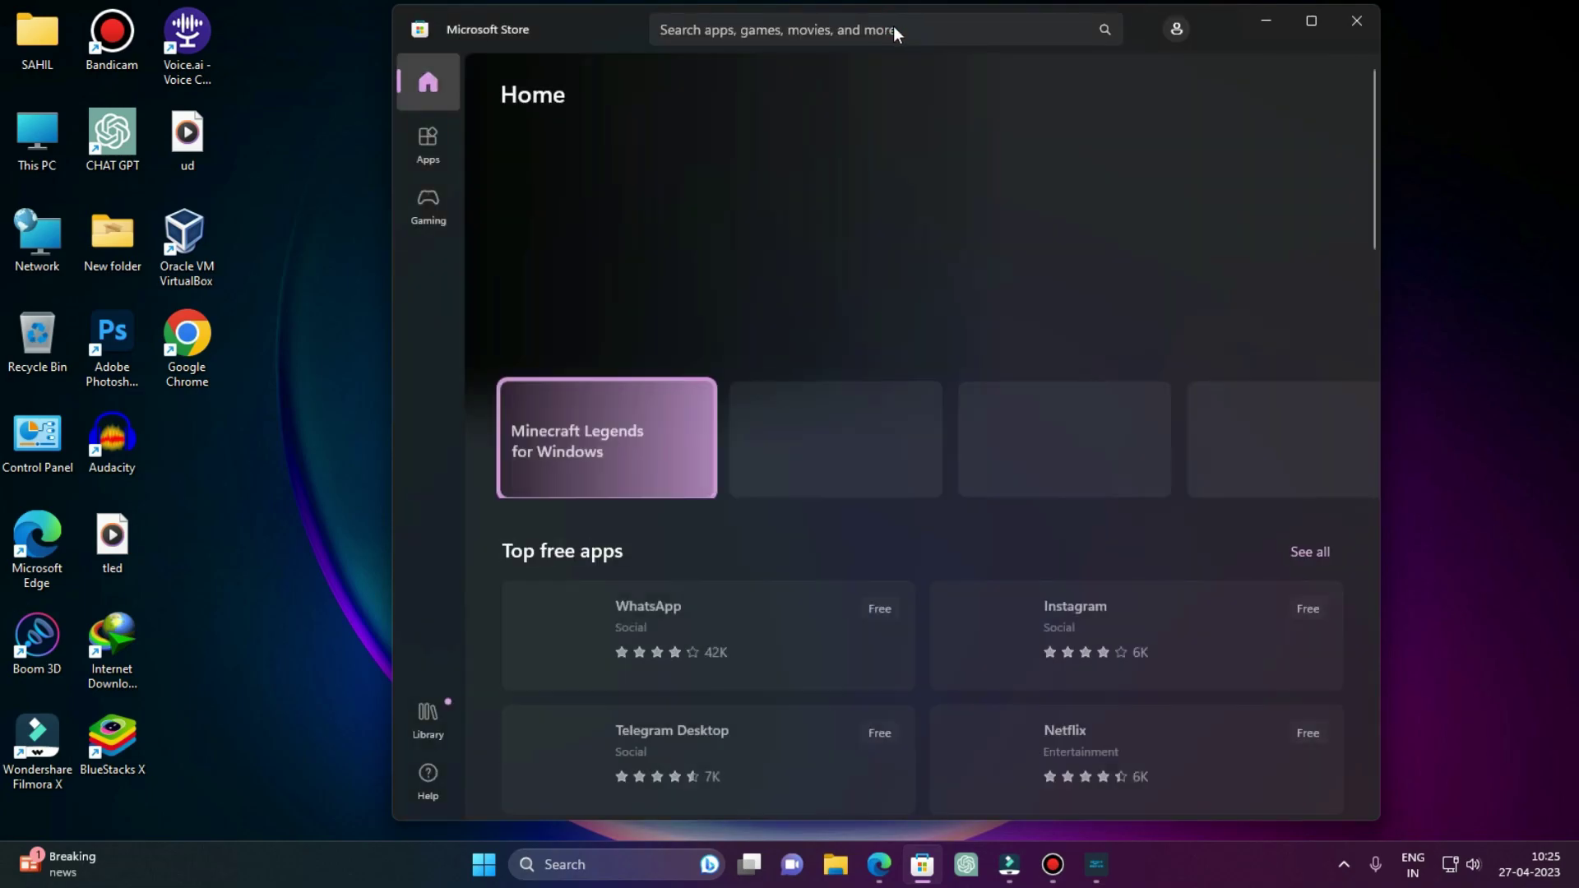
pyautogui.click(889, 31)
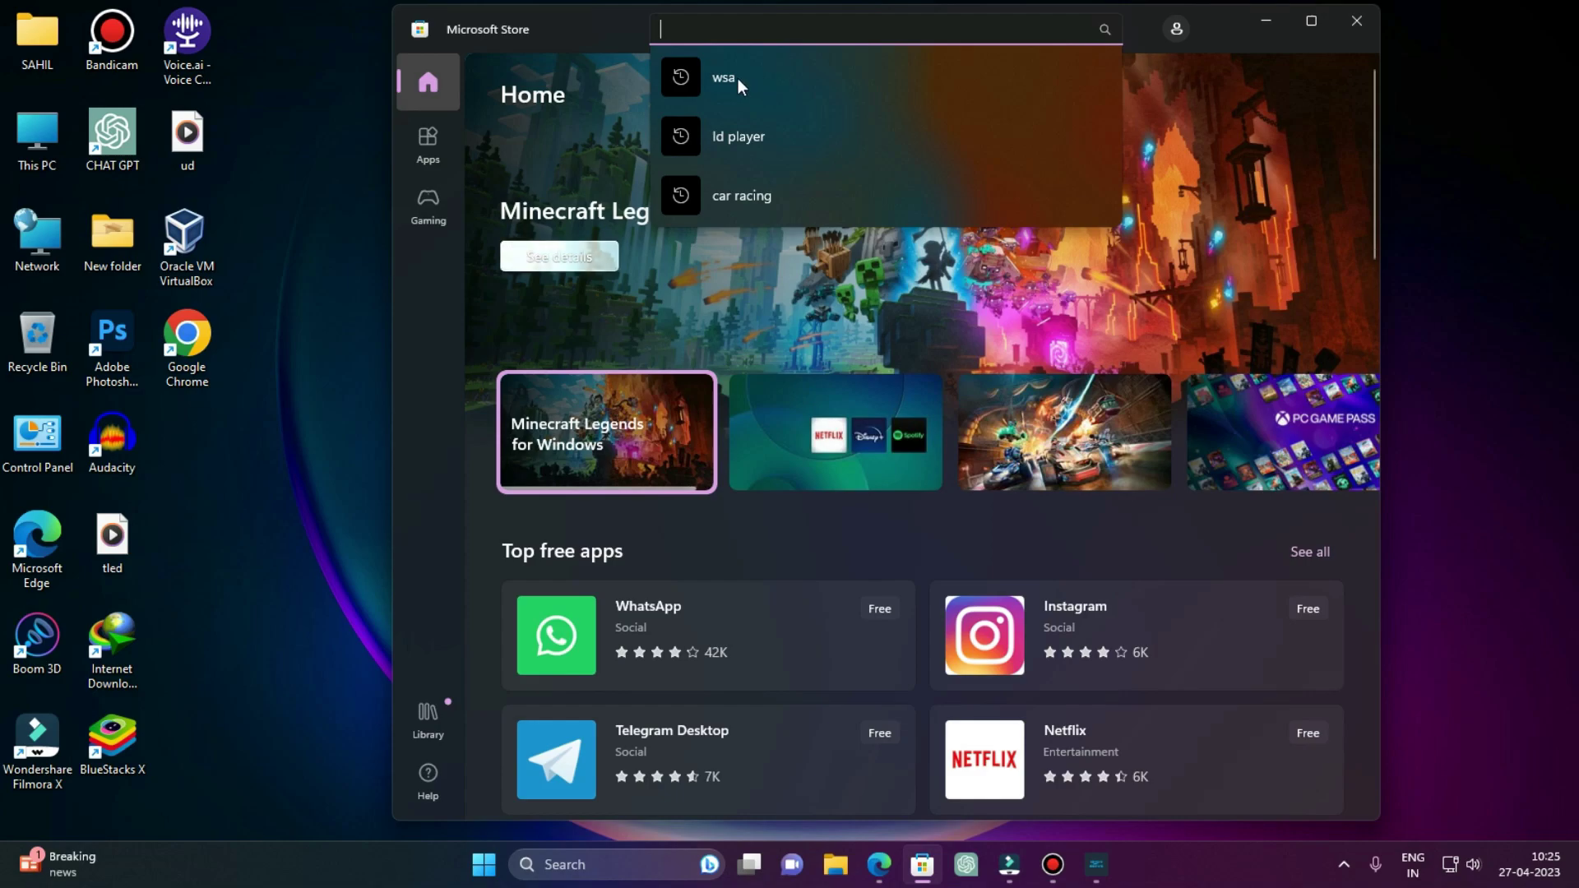
pyautogui.press('Escape')
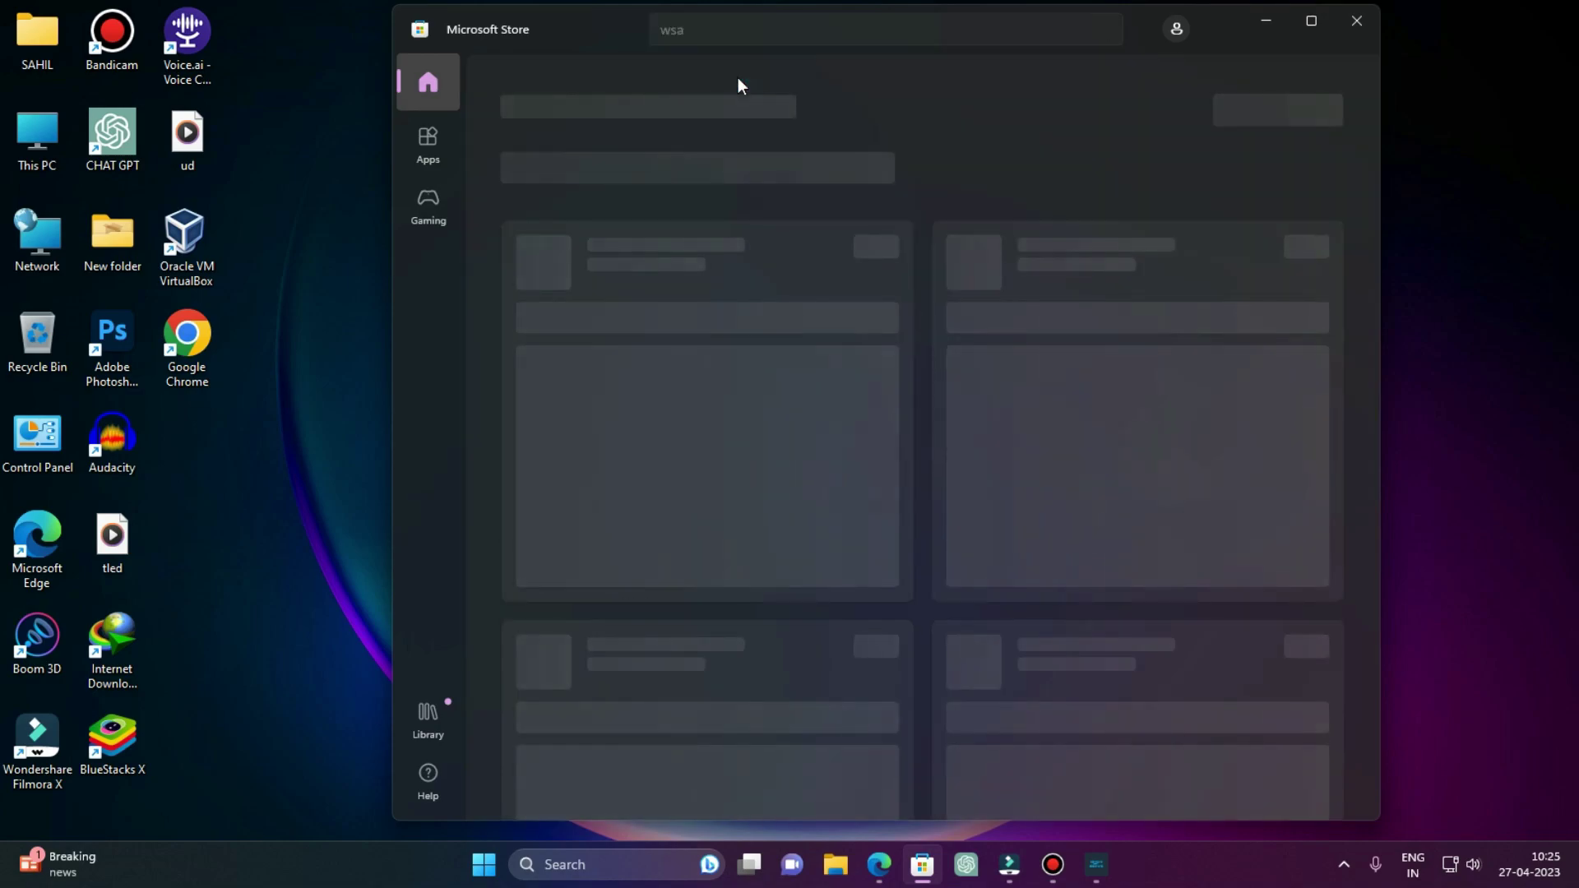
pyautogui.write('wsa')
pyautogui.click(749, 30)
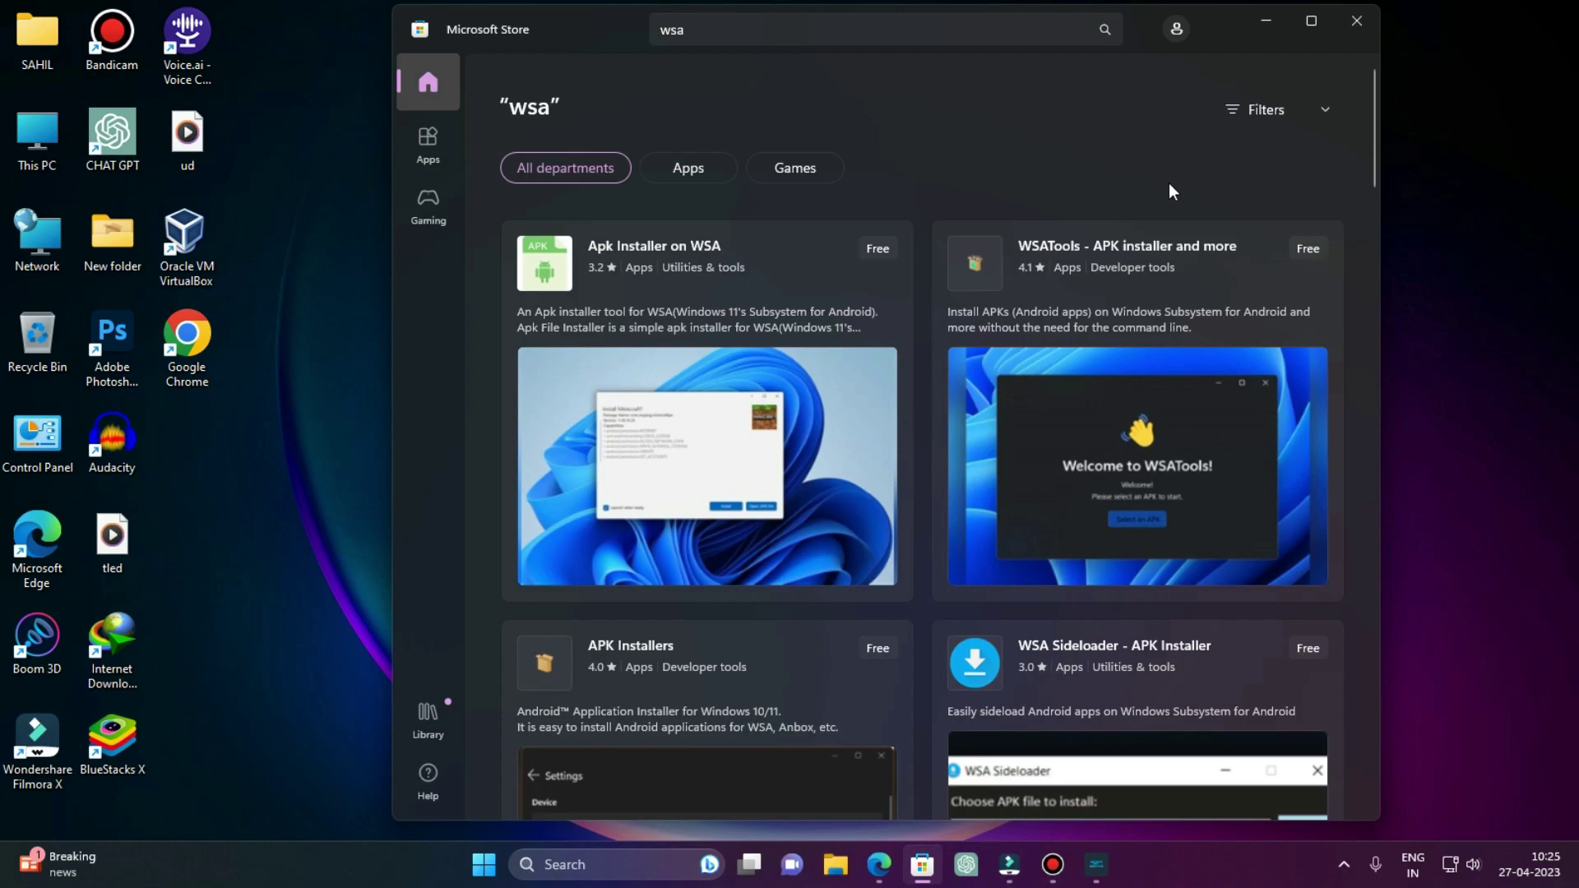
pyautogui.click(1083, 255)
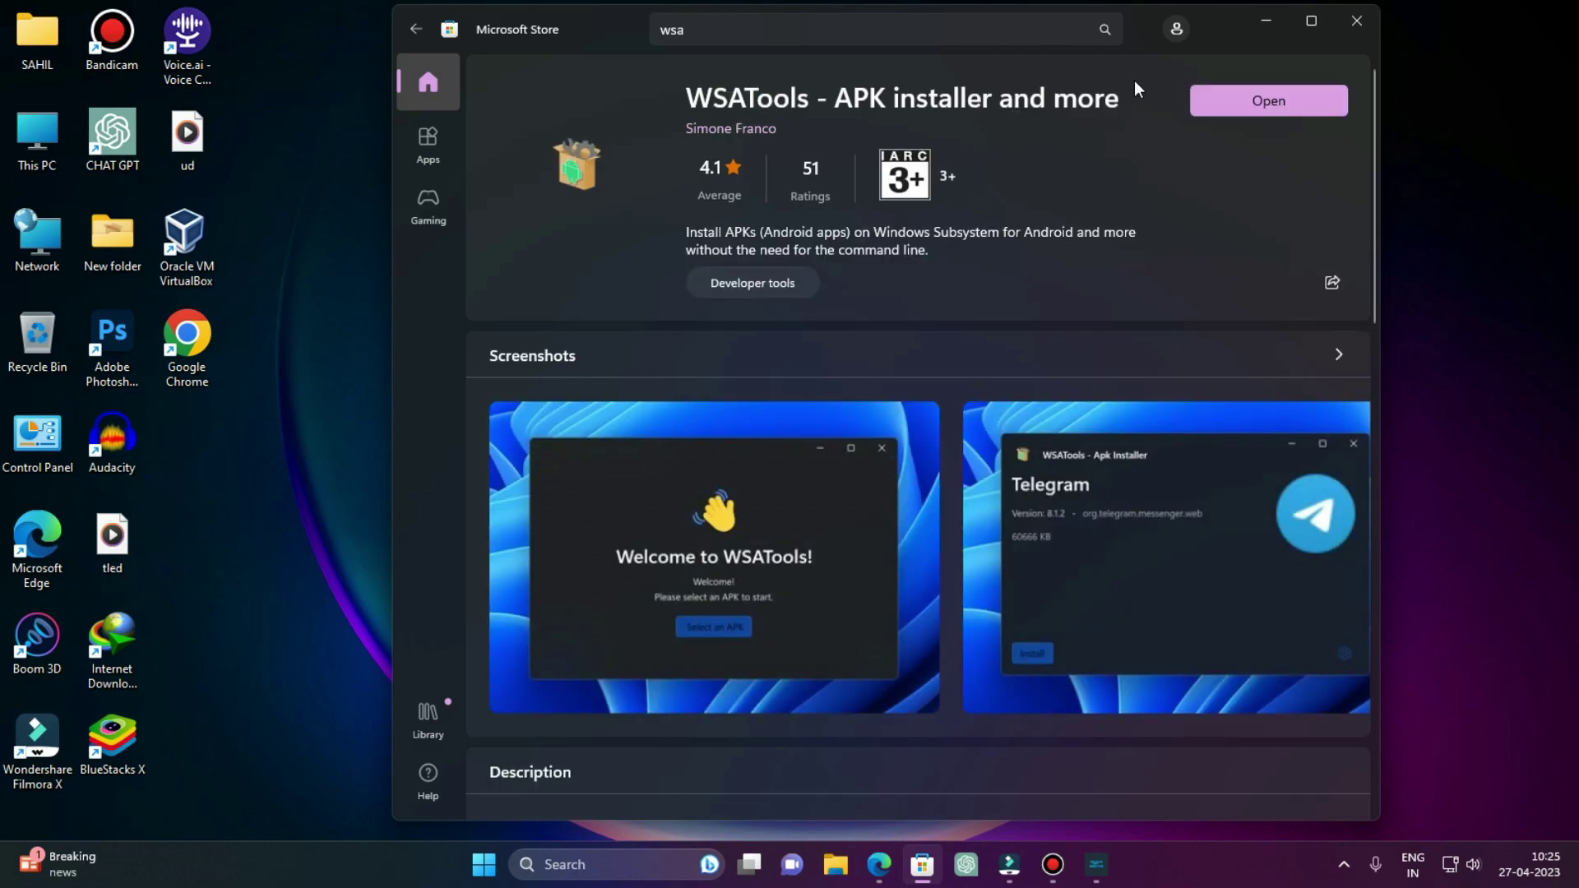
# Highlight the WSATools title on its store page and put the Microsoft Store window away
pyautogui.moveTo(1118, 109); pyautogui.dragTo(686, 103)
pyautogui.click(1059, 98)
pyautogui.tripleClick(1110, 93)
pyautogui.click(1357, 21)
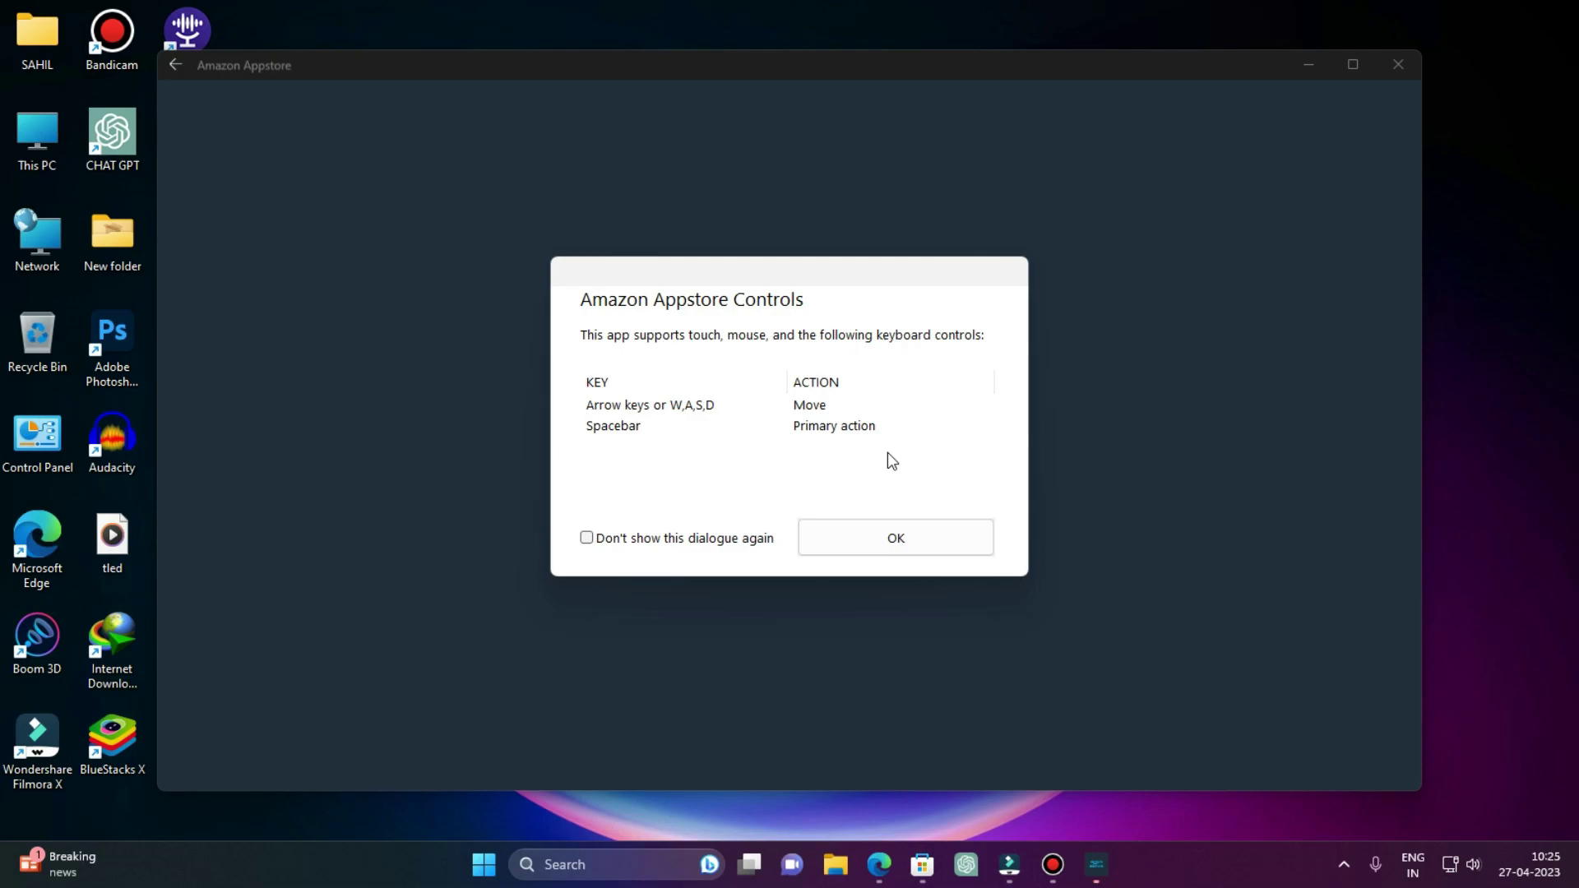
# Dismiss the Amazon Appstore controls dialog, view the sign-in page, and close the Appstore window
pyautogui.click(892, 539)
pyautogui.click(911, 536)
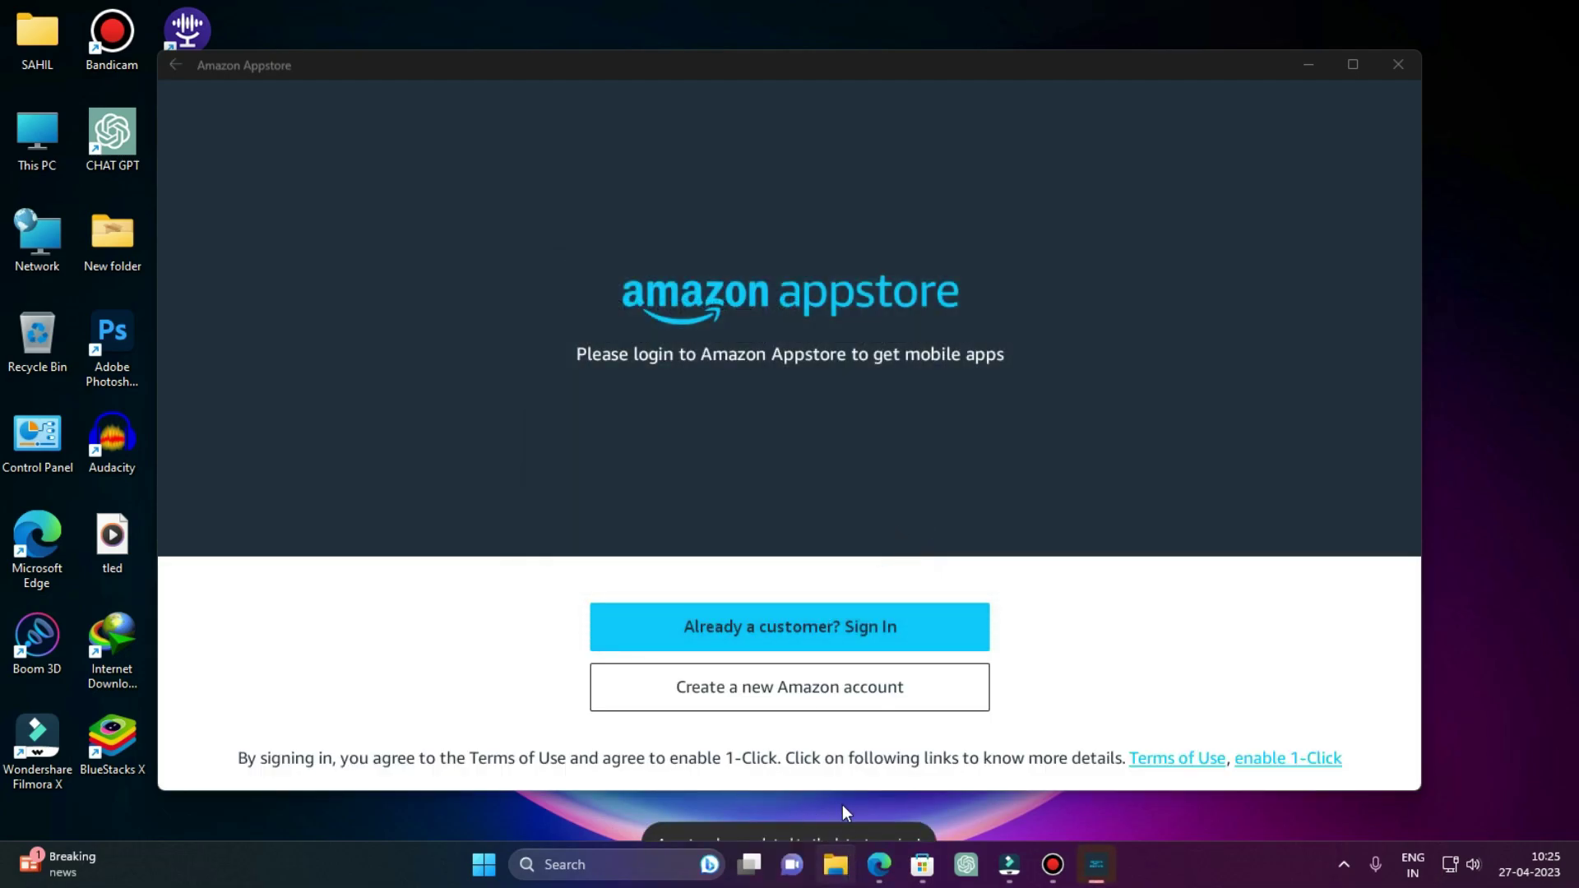
pyautogui.moveTo(606, 56); pyautogui.dragTo(372, 45)
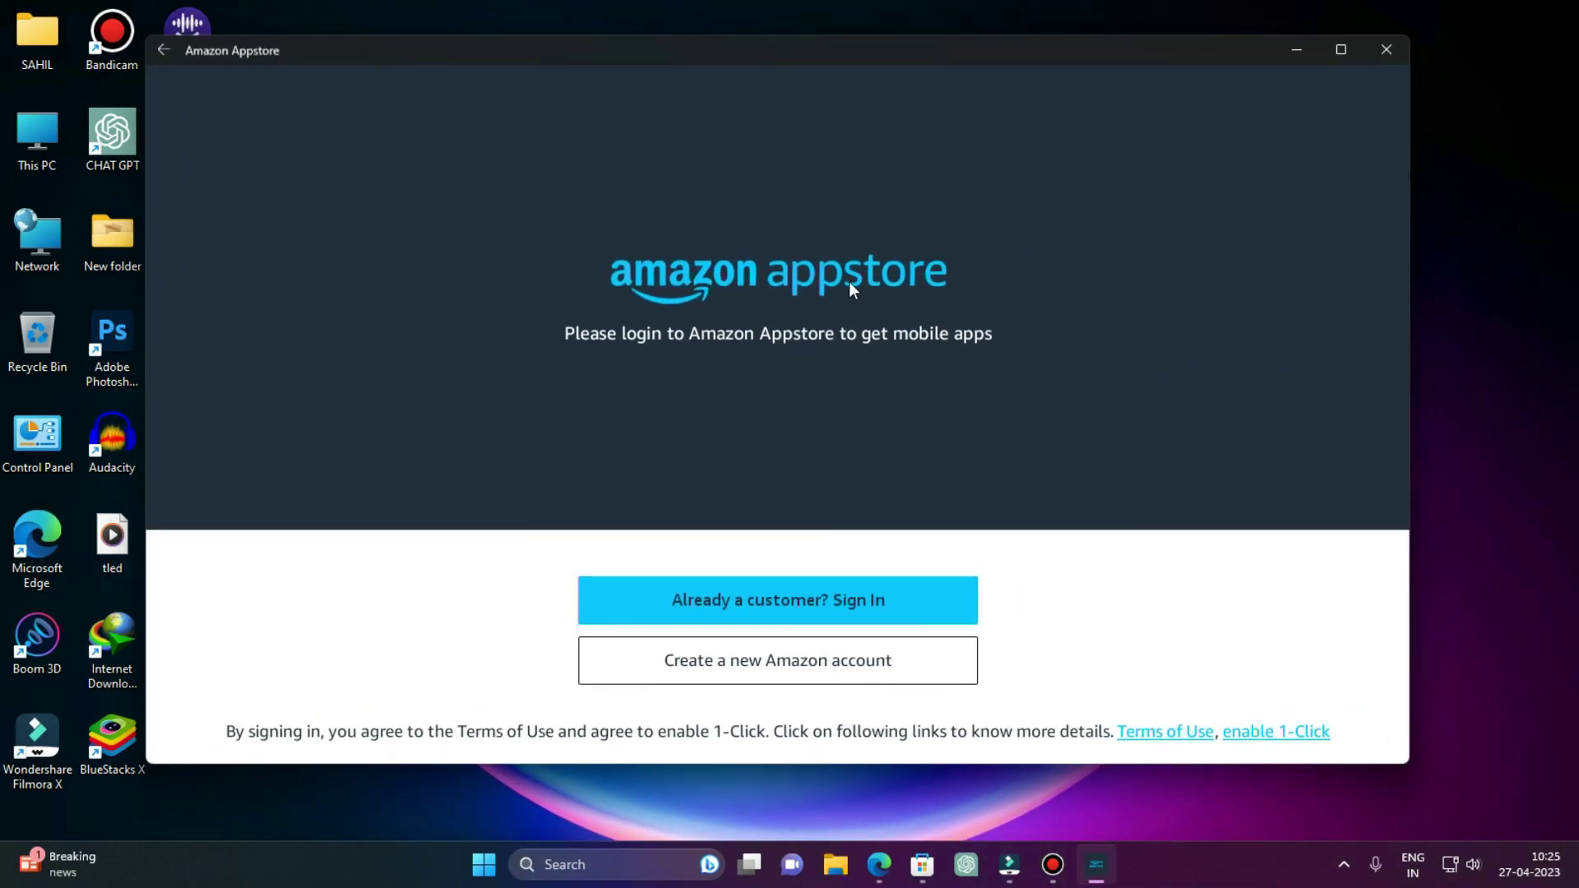
pyautogui.click(1373, 52)
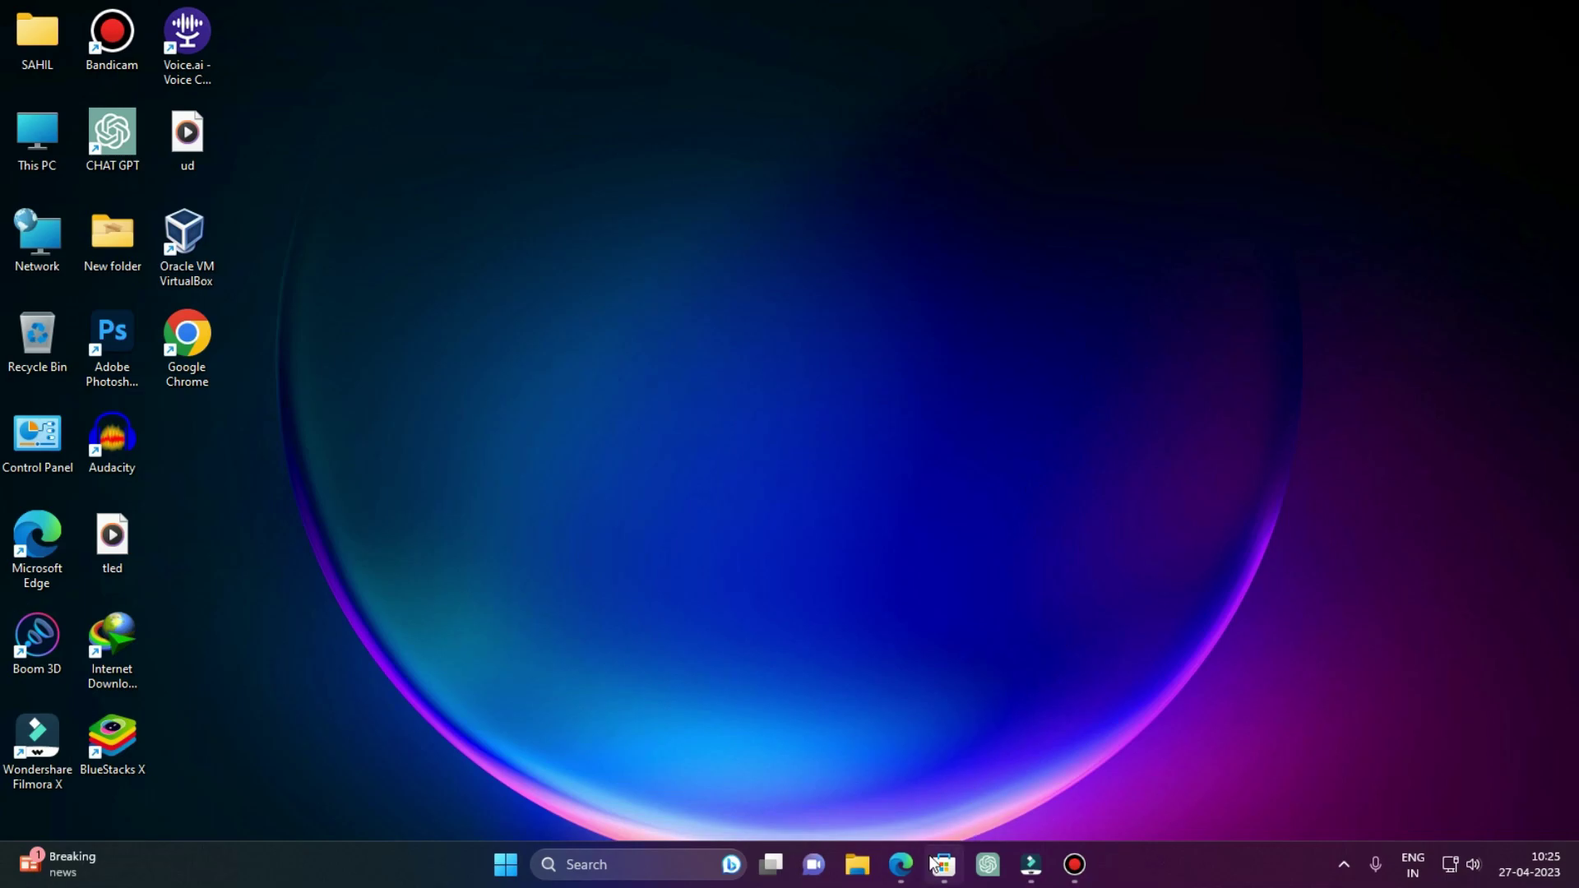
pyautogui.click(506, 864)
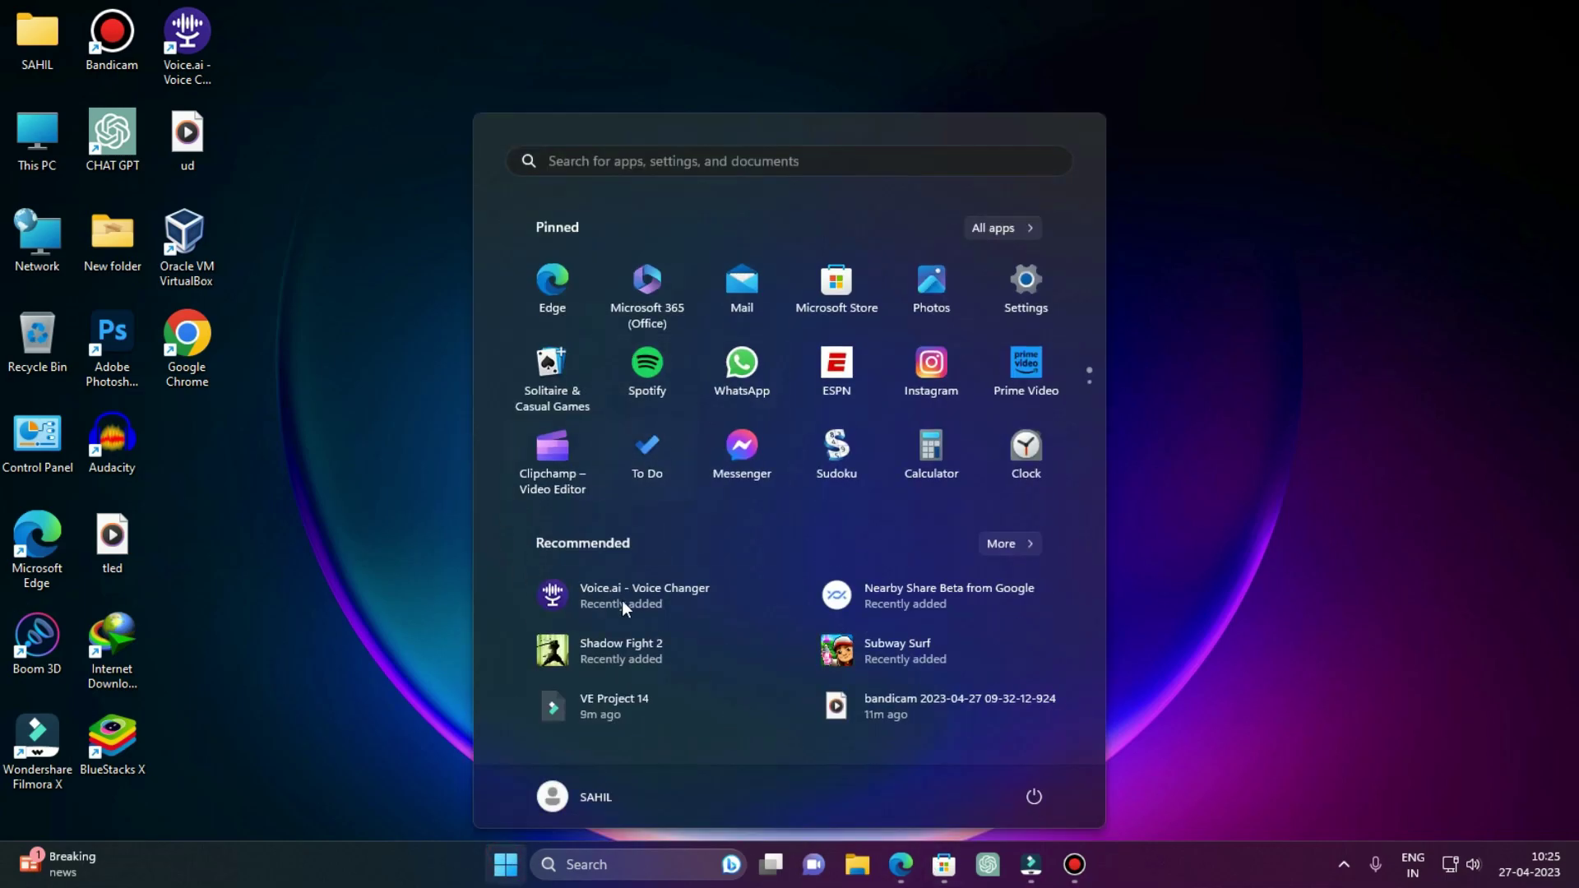
pyautogui.click(1175, 546)
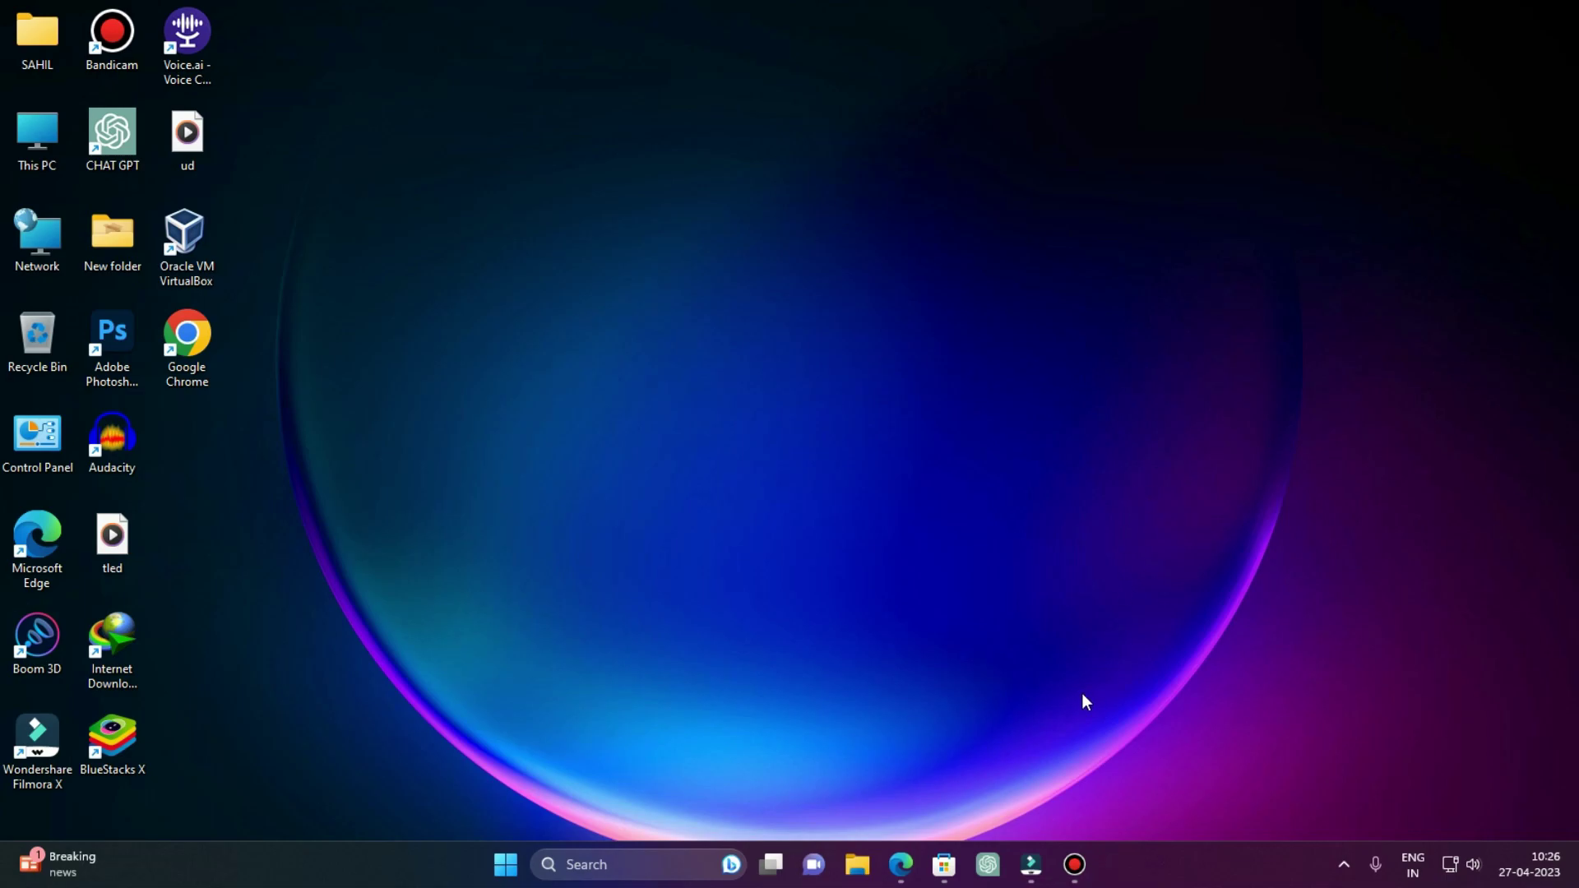
# Return to the WSATools page in Microsoft Store, check the app's title, and close the store
pyautogui.click(944, 864)
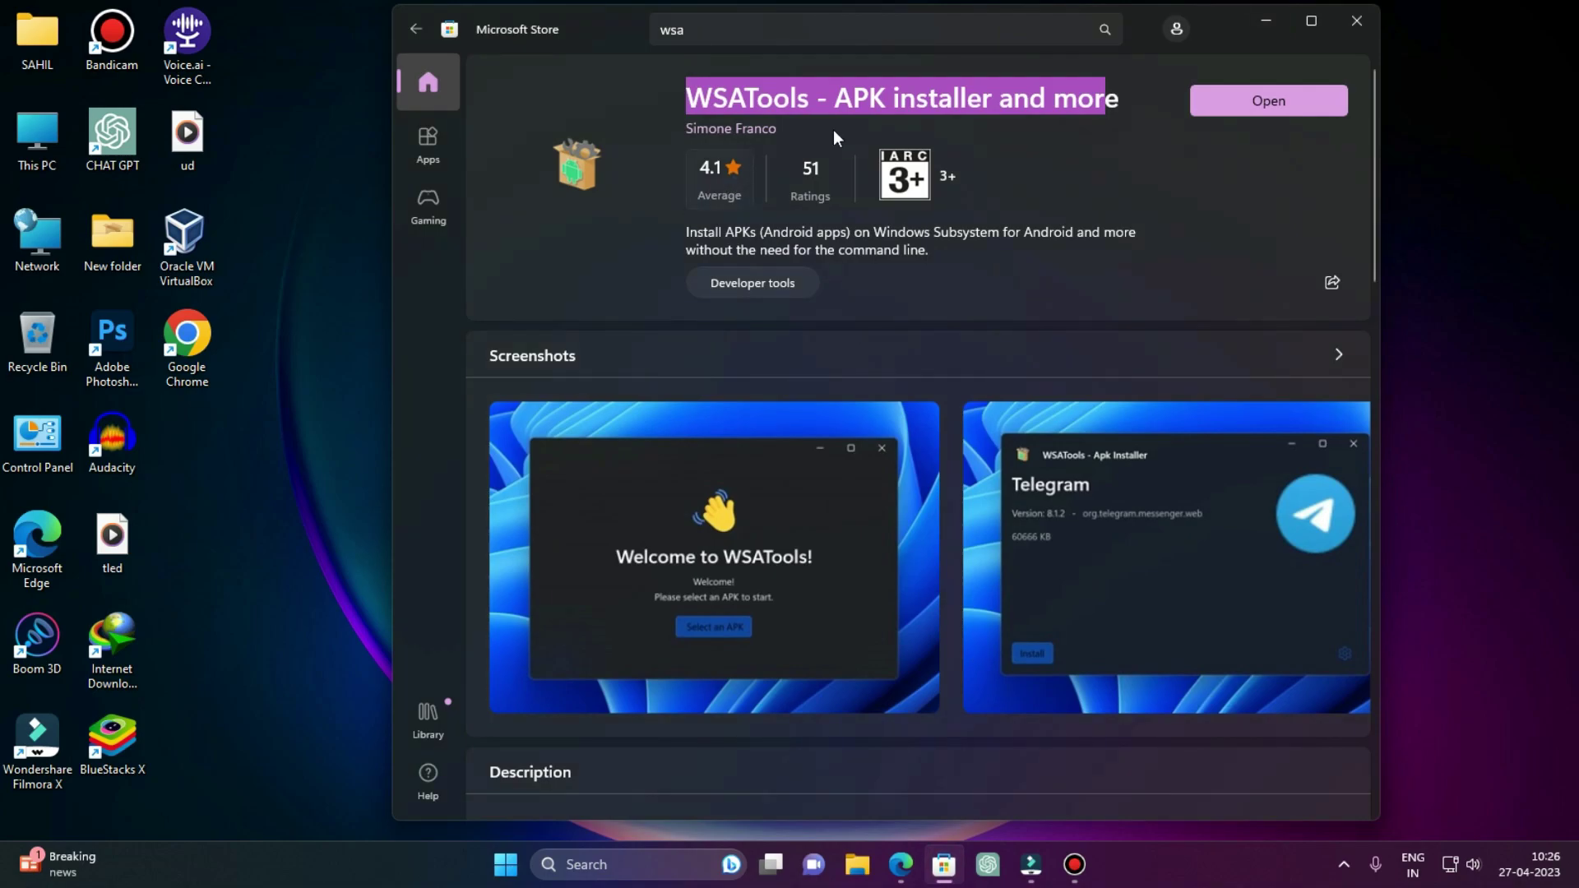
pyautogui.moveTo(692, 98); pyautogui.dragTo(565, 106)
pyautogui.click(1163, 144)
pyautogui.click(1127, 82)
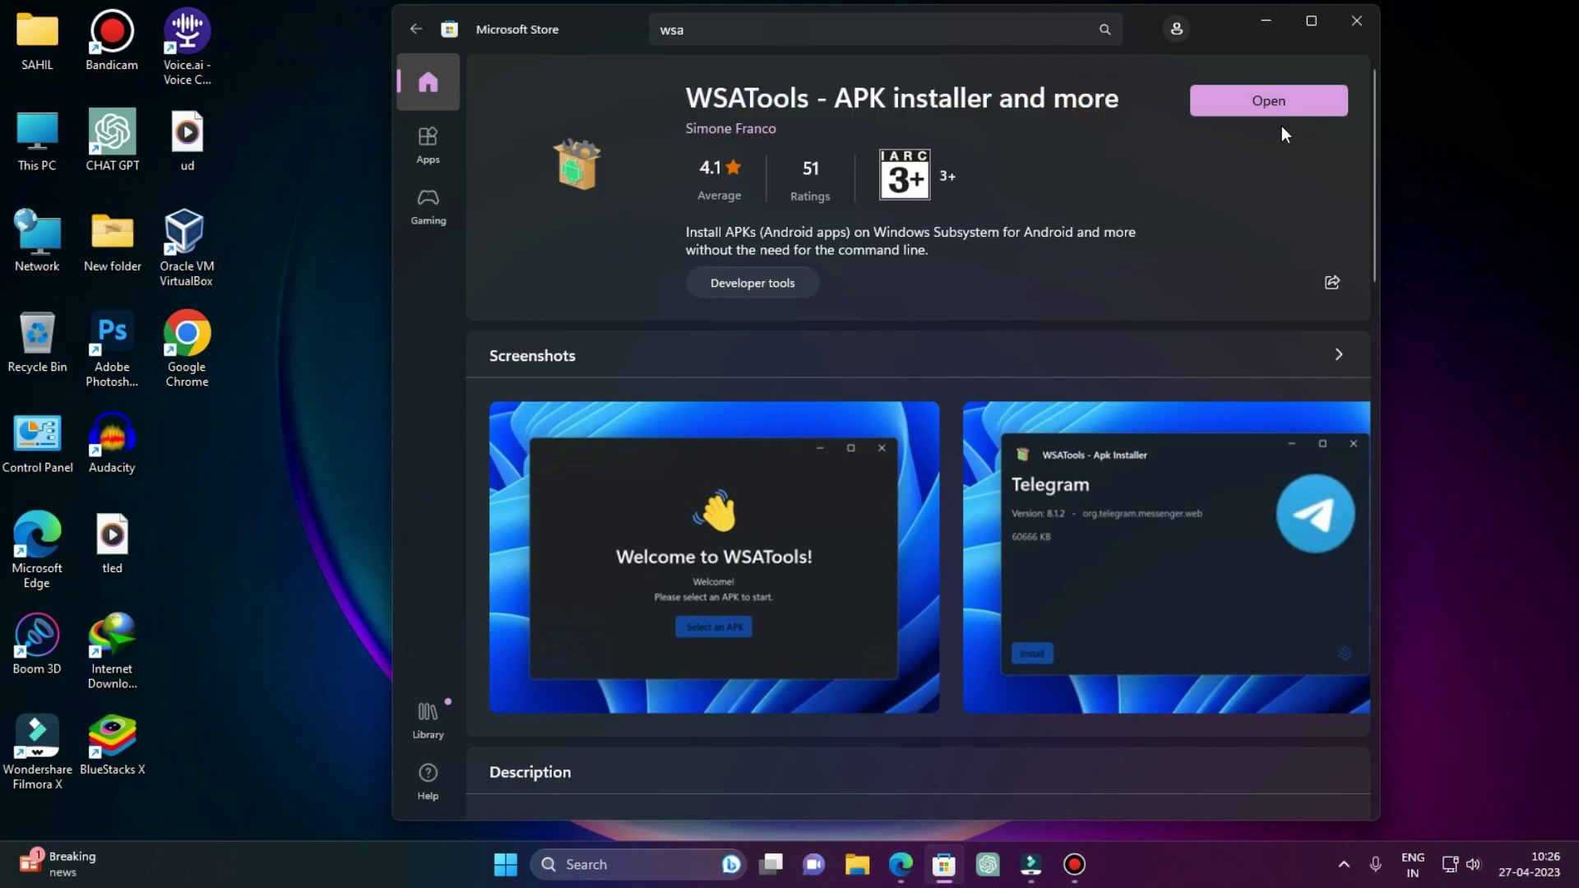
pyautogui.click(1353, 25)
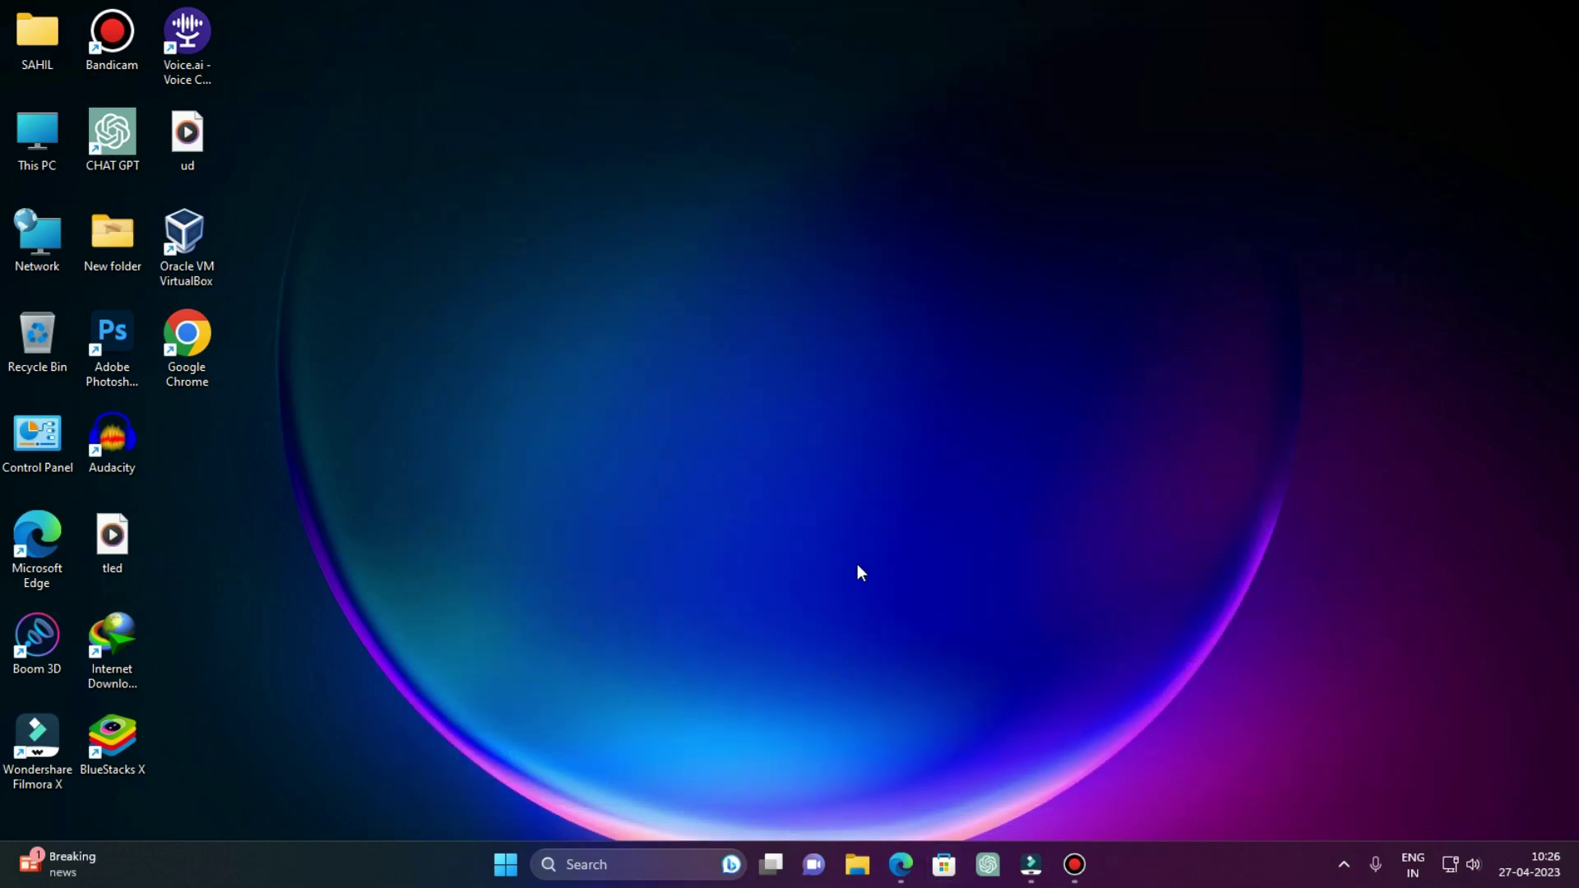
# Launch WSATools from the full list of installed apps
pyautogui.press('super')
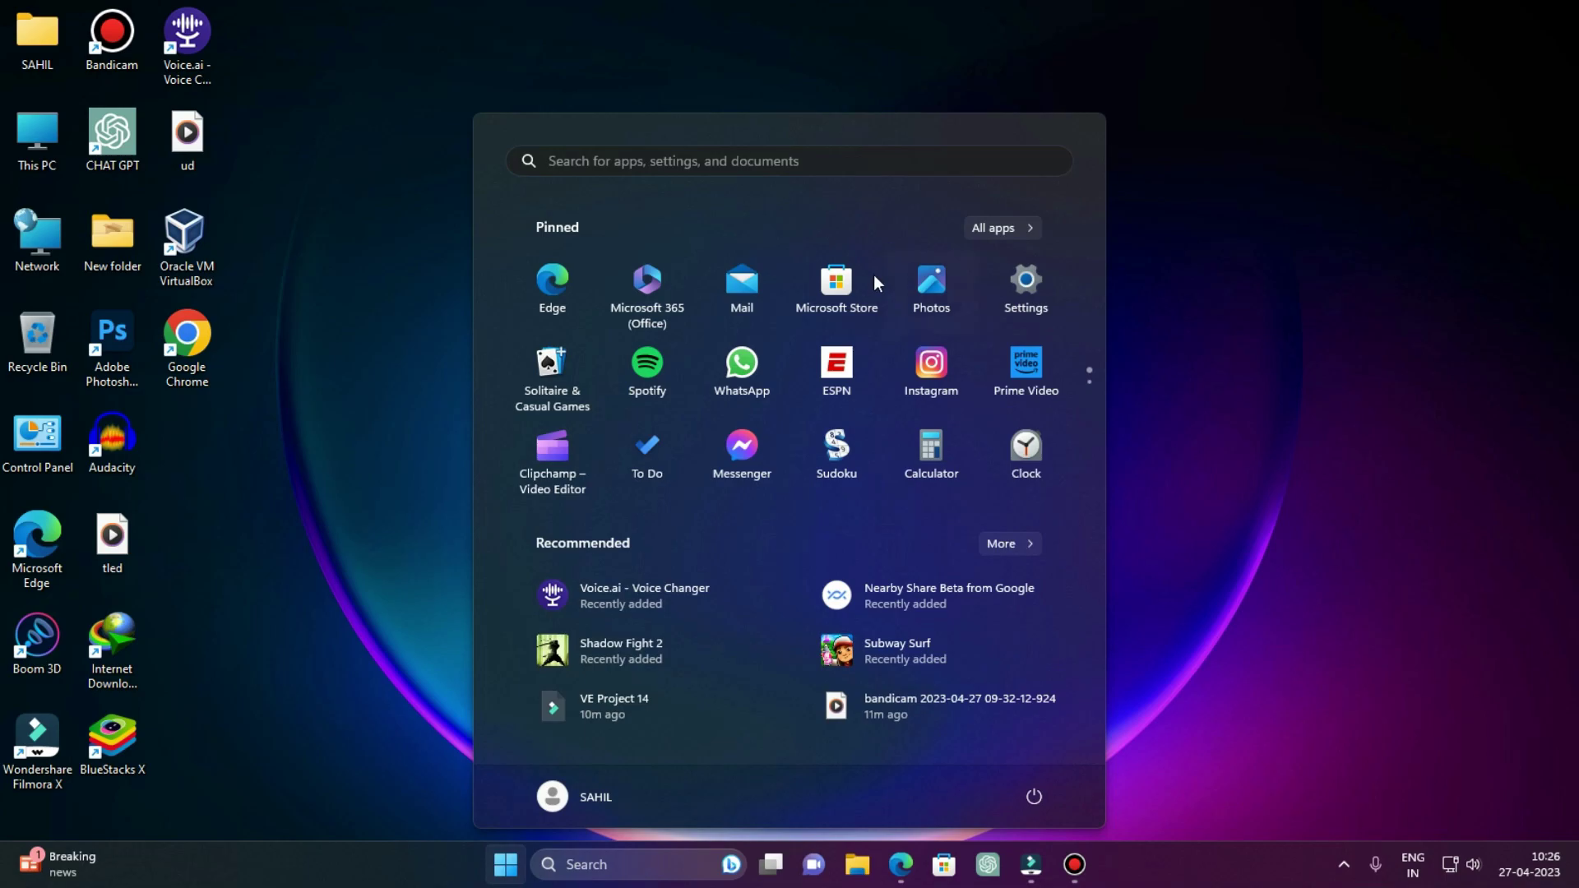
pyautogui.click(1007, 227)
pyautogui.scroll(-3, 724, 399)
pyautogui.scroll(-10, 692, 406)
pyautogui.scroll(2, 625, 490)
pyautogui.scroll(5, 625, 490)
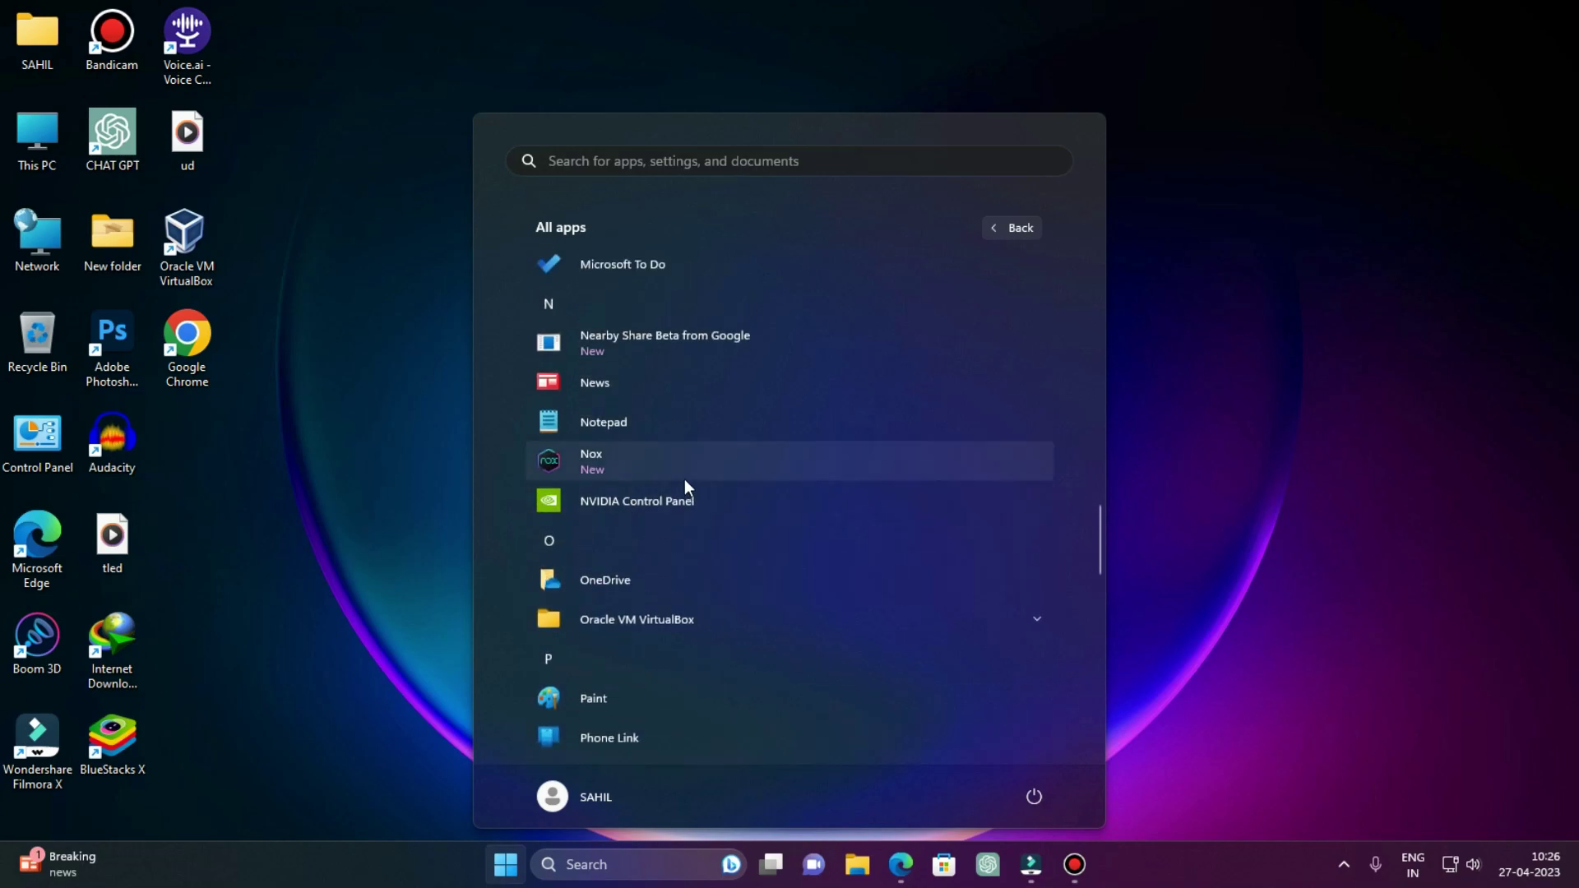
pyautogui.scroll(1, 684, 485)
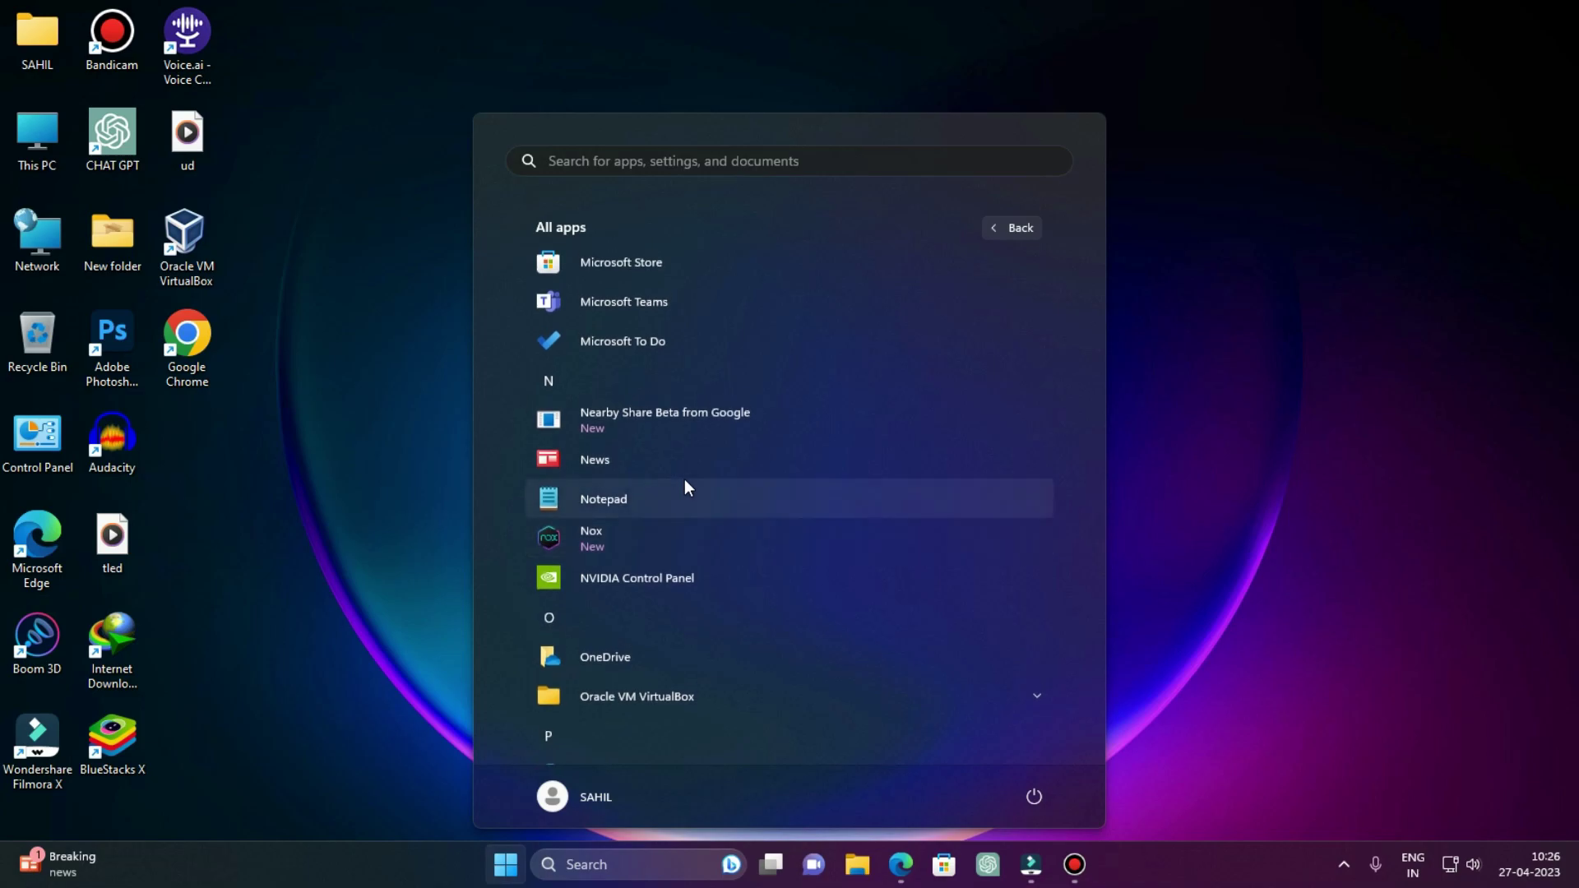
pyautogui.scroll(5, 682, 485)
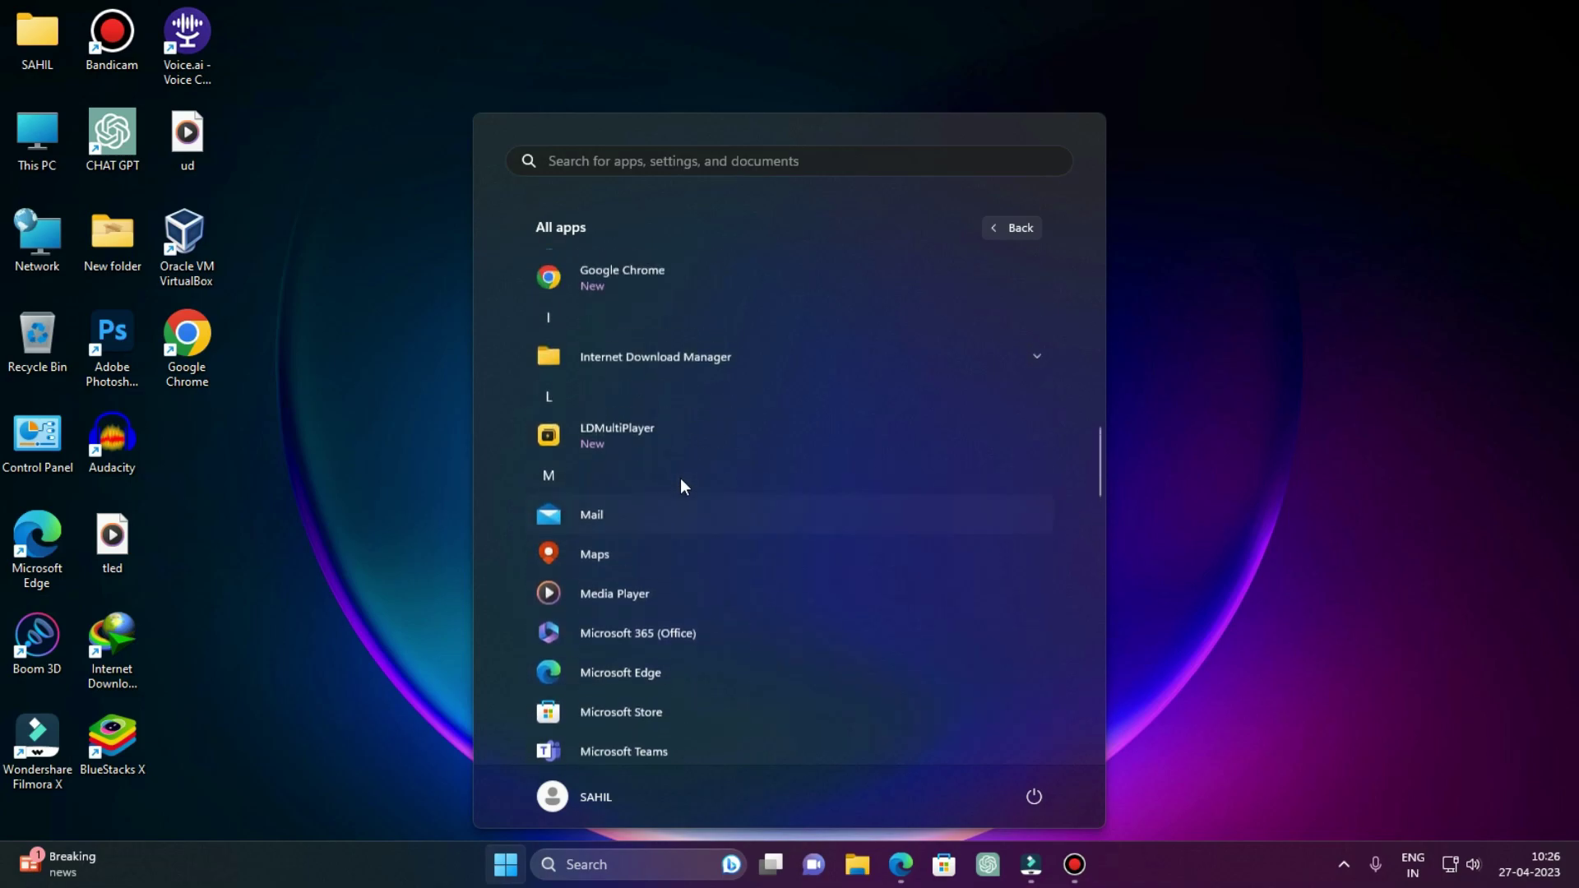
pyautogui.scroll(1, 662, 543)
pyautogui.scroll(-5, 556, 502)
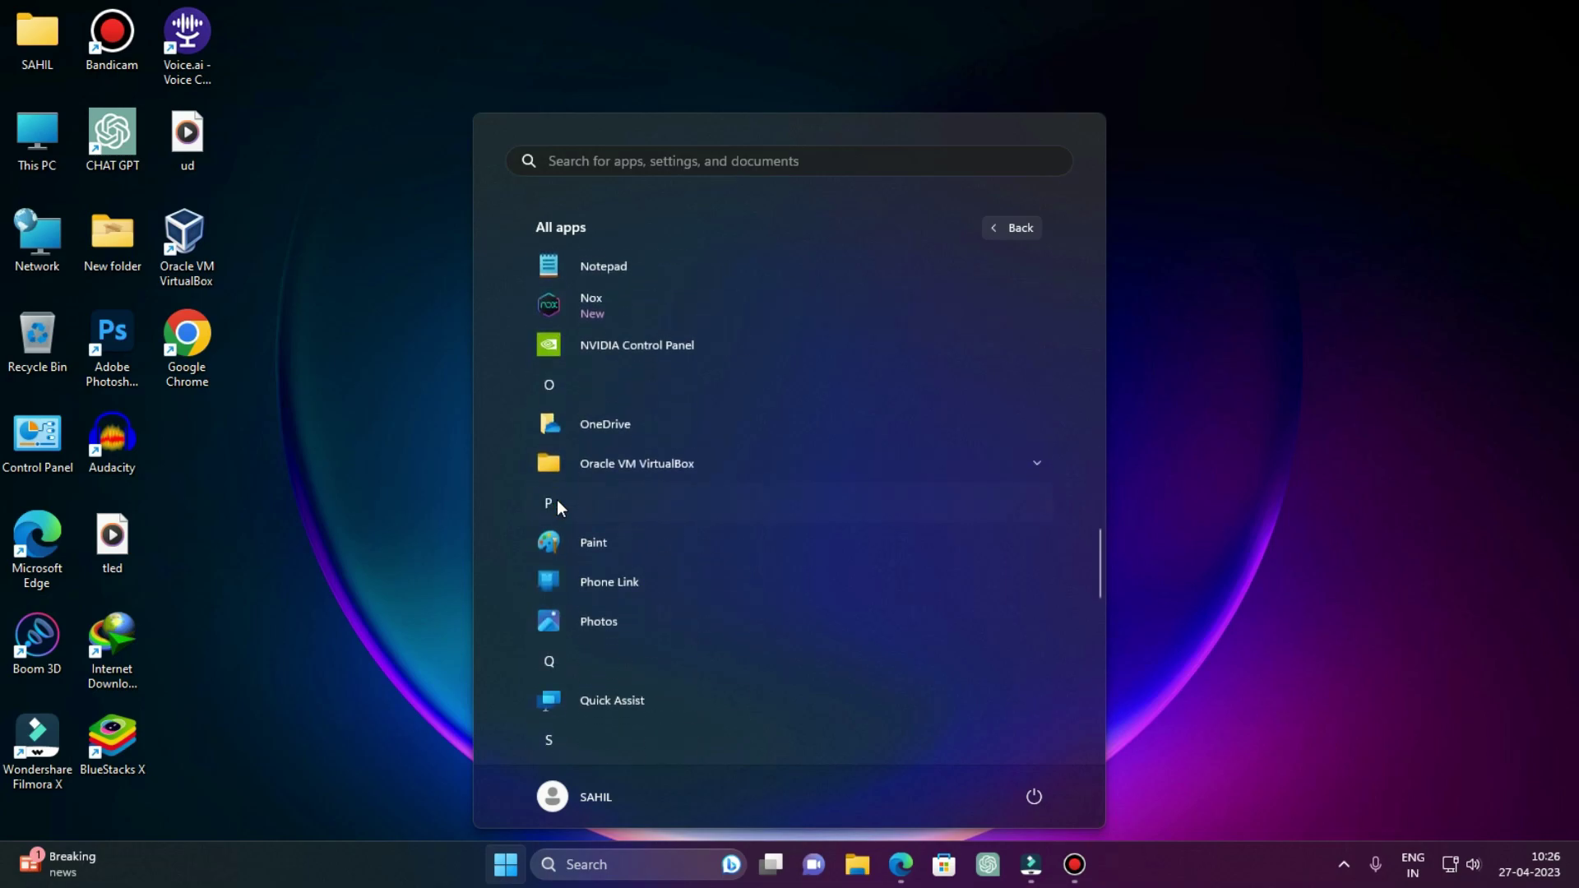
pyautogui.scroll(-5, 557, 505)
pyautogui.scroll(-2, 735, 506)
pyautogui.scroll(8, 734, 508)
pyautogui.scroll(10, 734, 508)
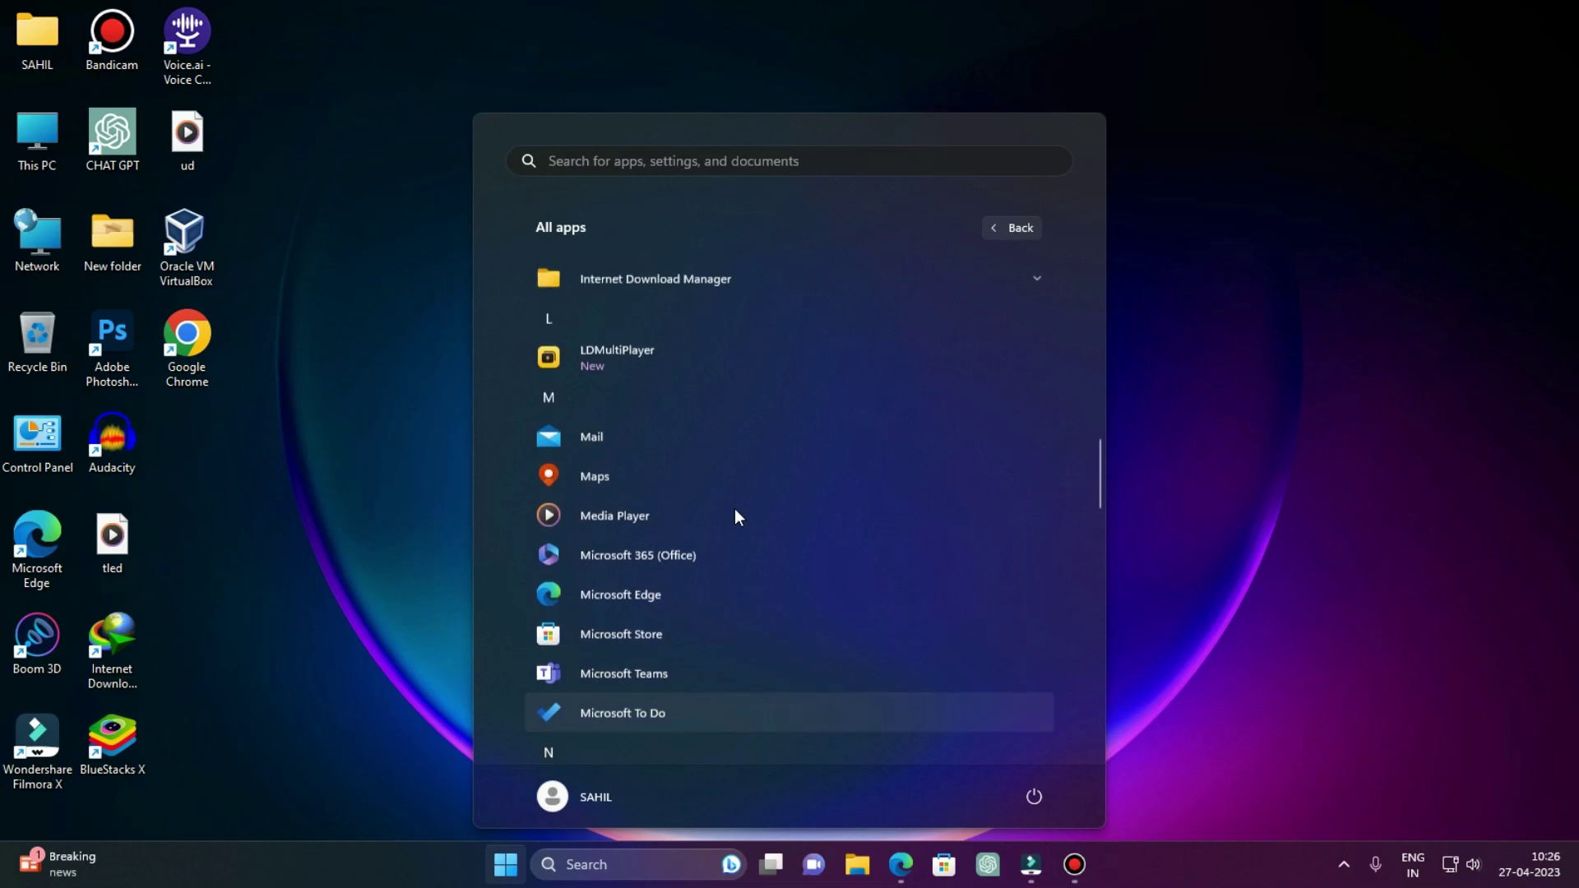
pyautogui.scroll(-15, 722, 509)
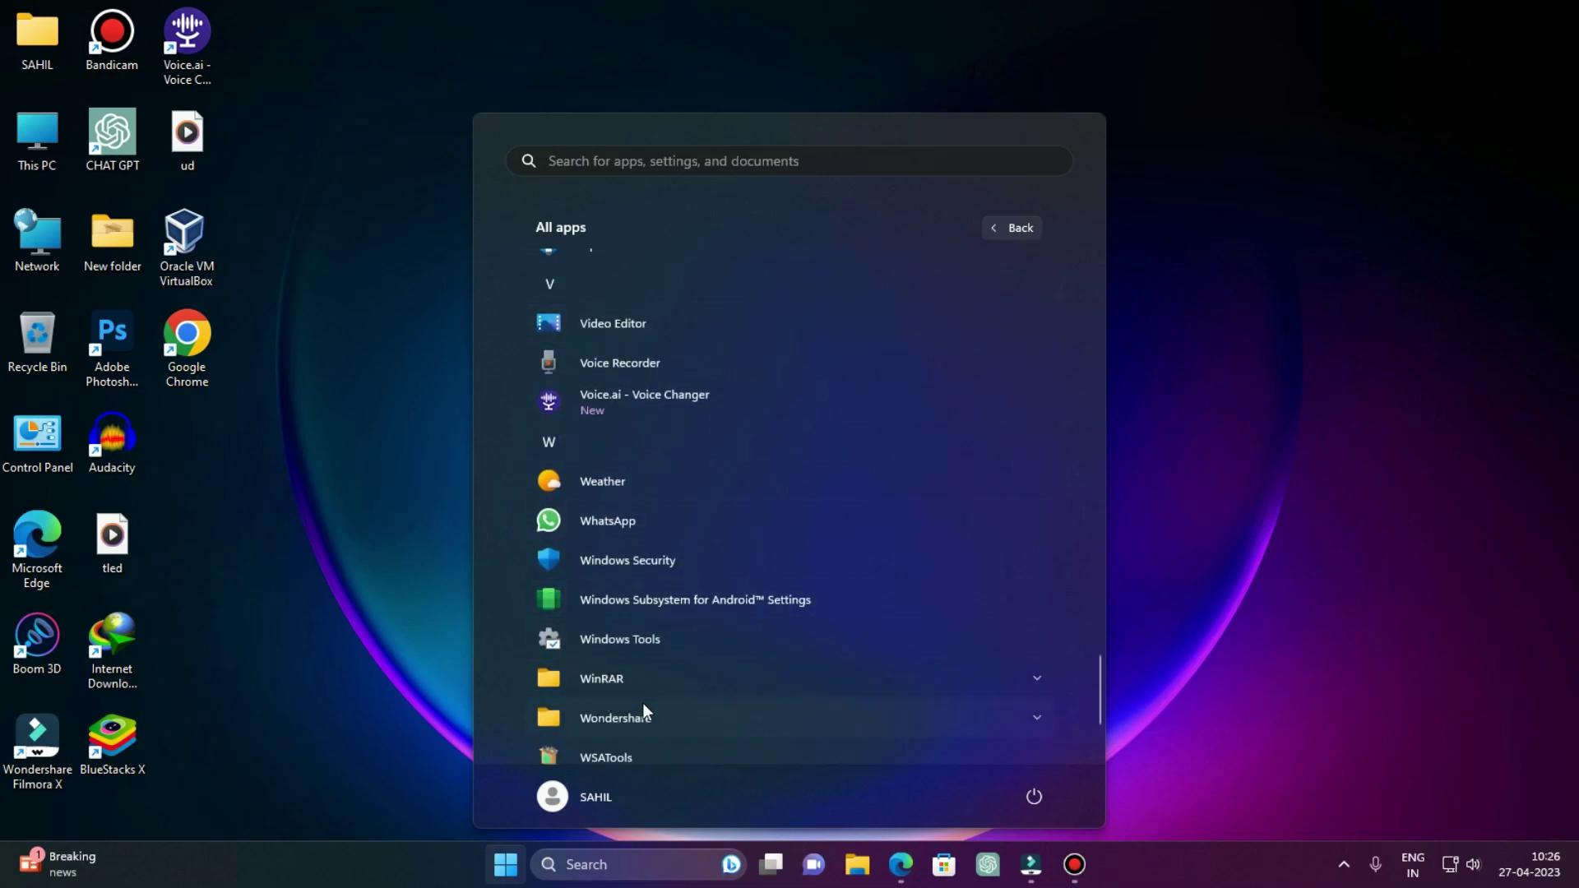
pyautogui.scroll(-1, 643, 703)
pyautogui.click(678, 664)
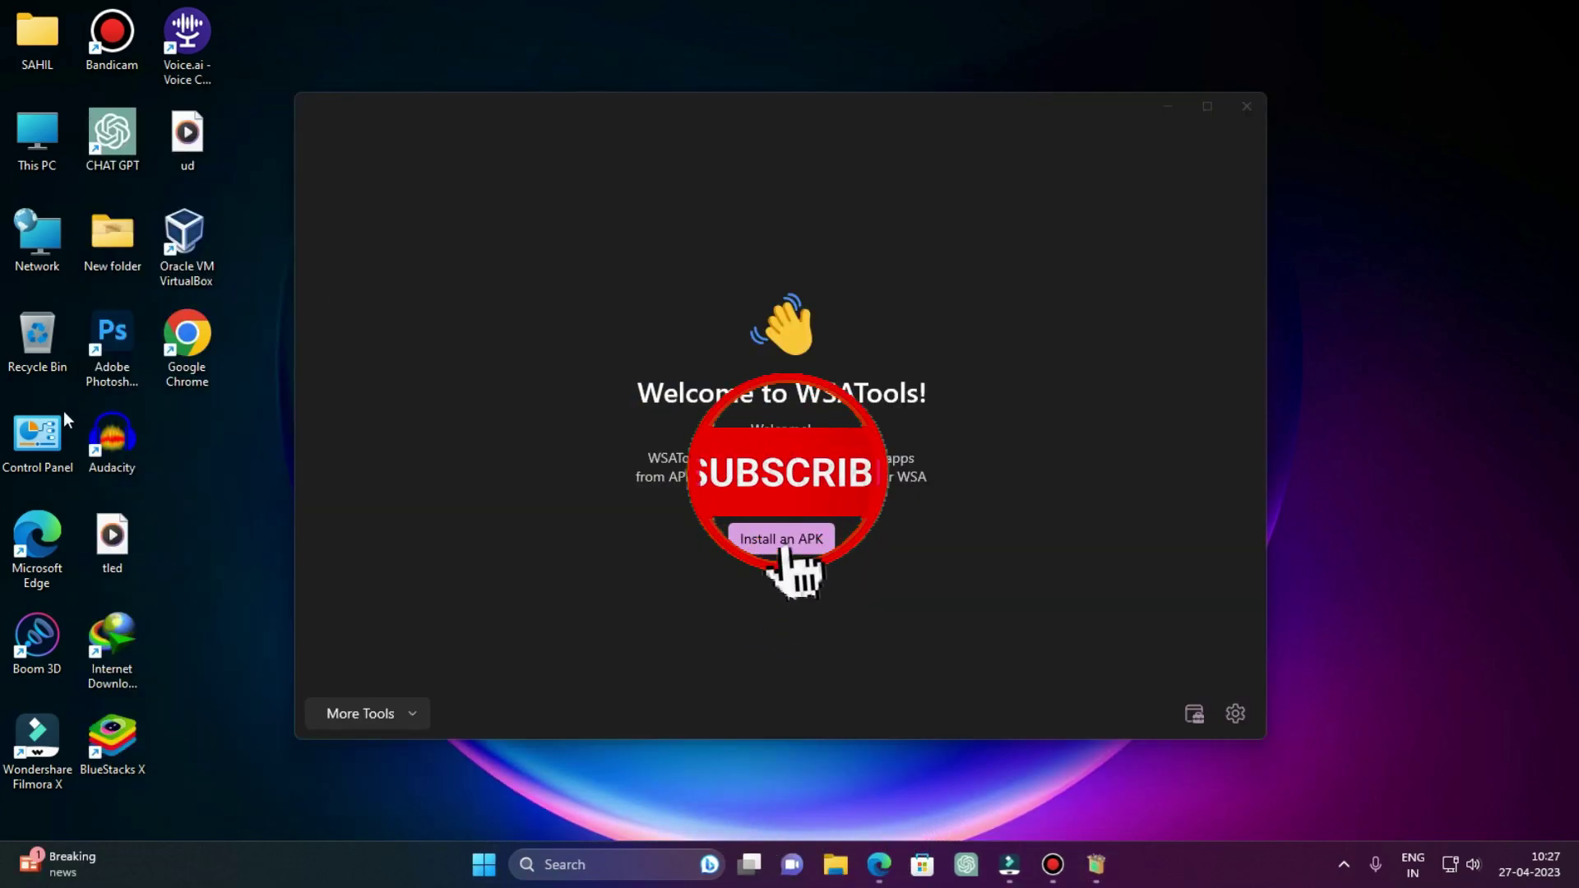
# Open the Windows Features dialog through Control Panel's Programs and Features and select Virtual Machine Platform
pyautogui.doubleClick(46, 440)
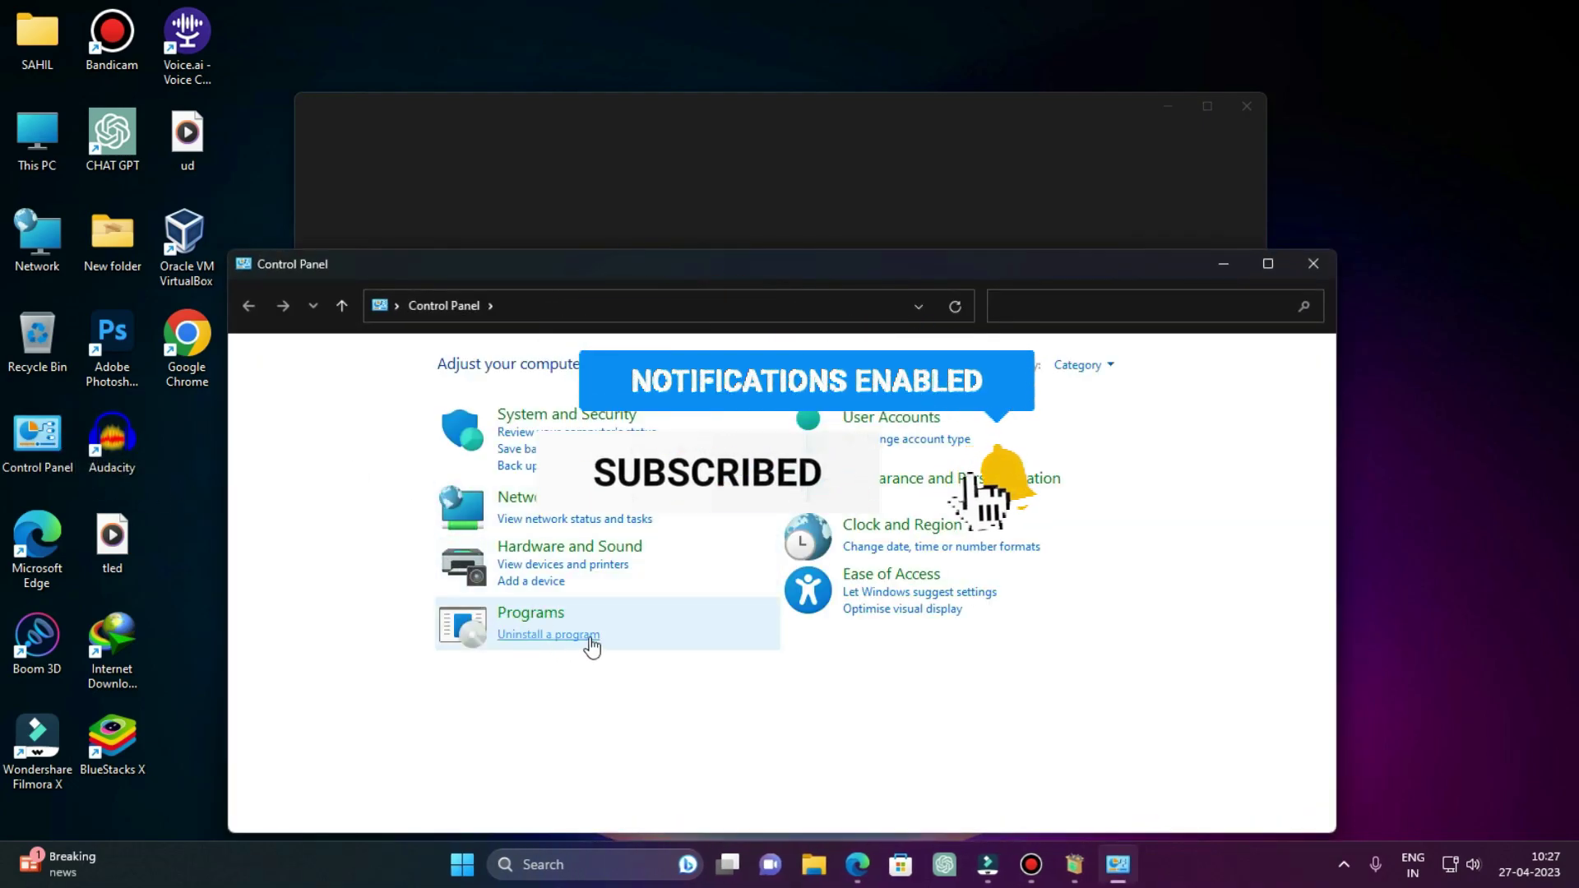
pyautogui.click(573, 635)
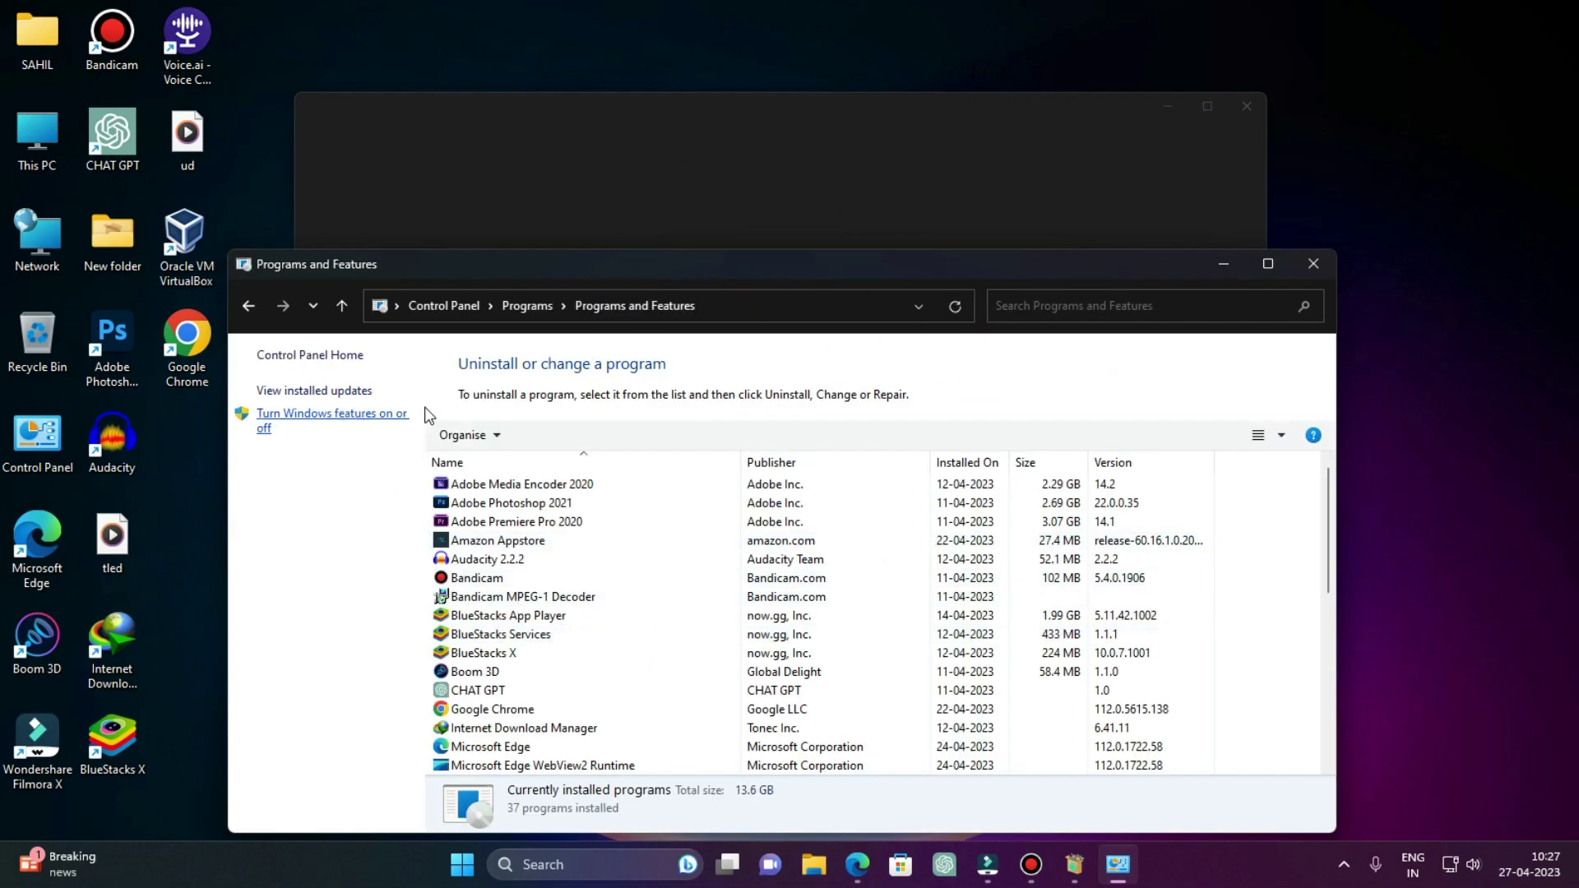
pyautogui.click(359, 416)
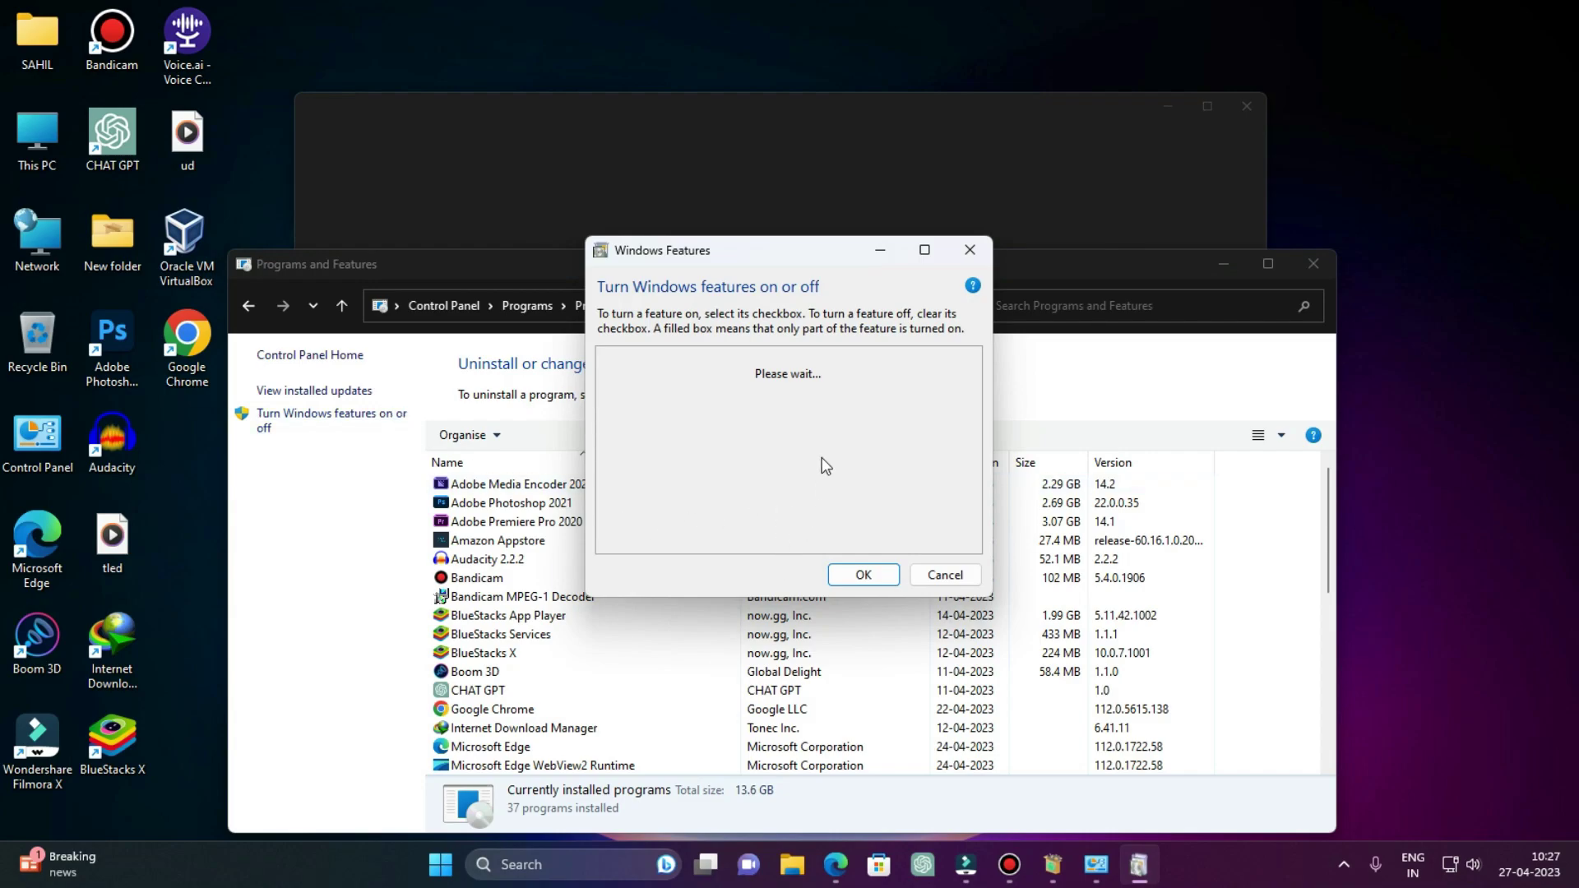
pyautogui.scroll(-5, 633, 469)
pyautogui.scroll(-3, 633, 469)
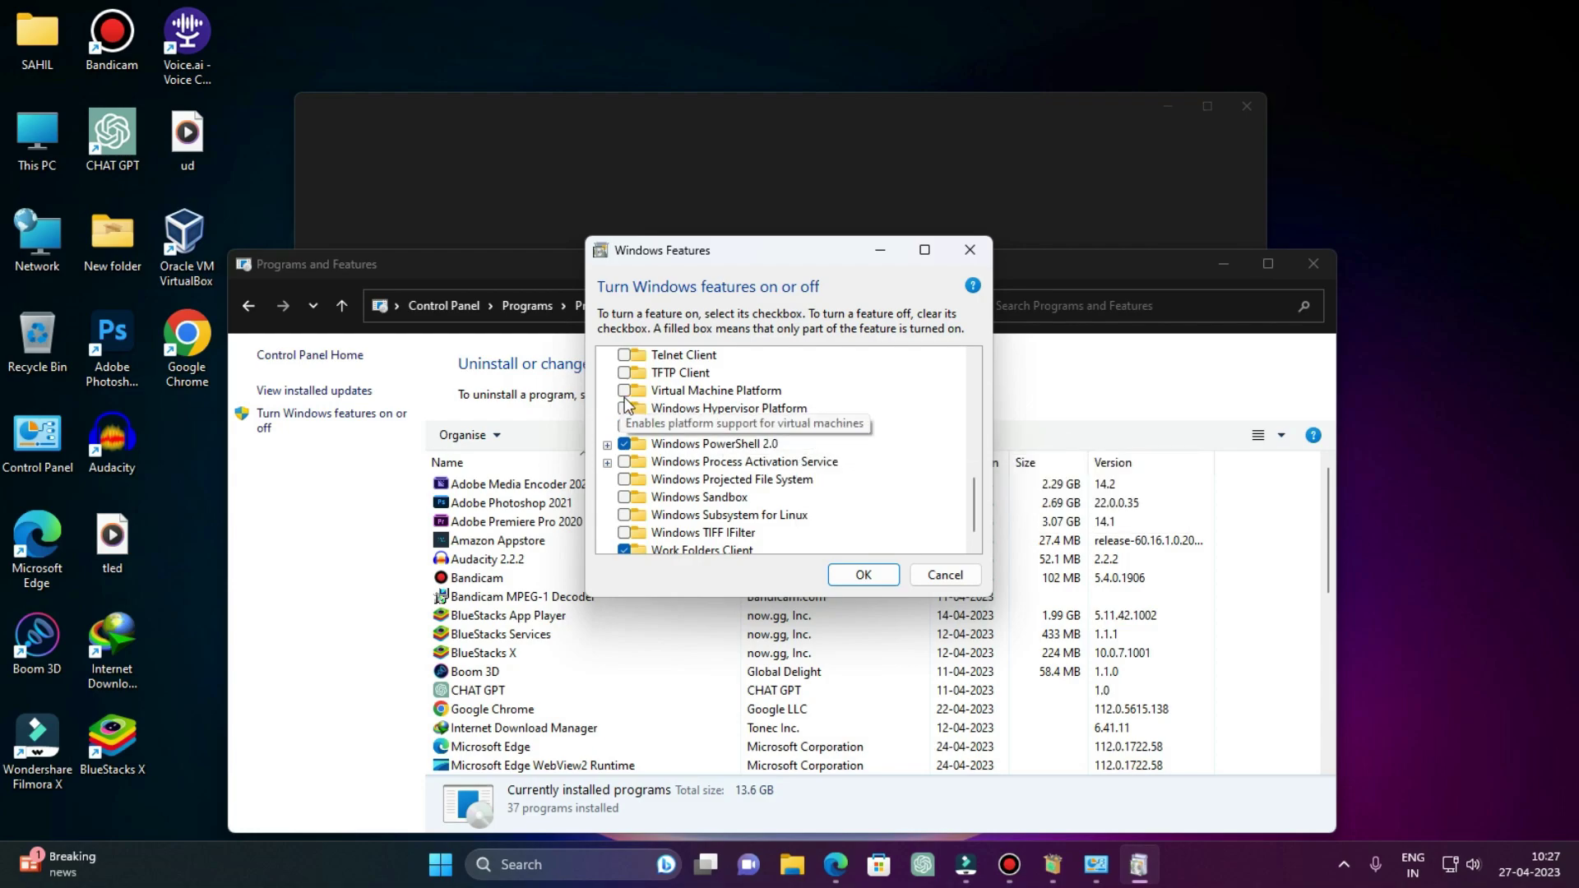
pyautogui.click(624, 390)
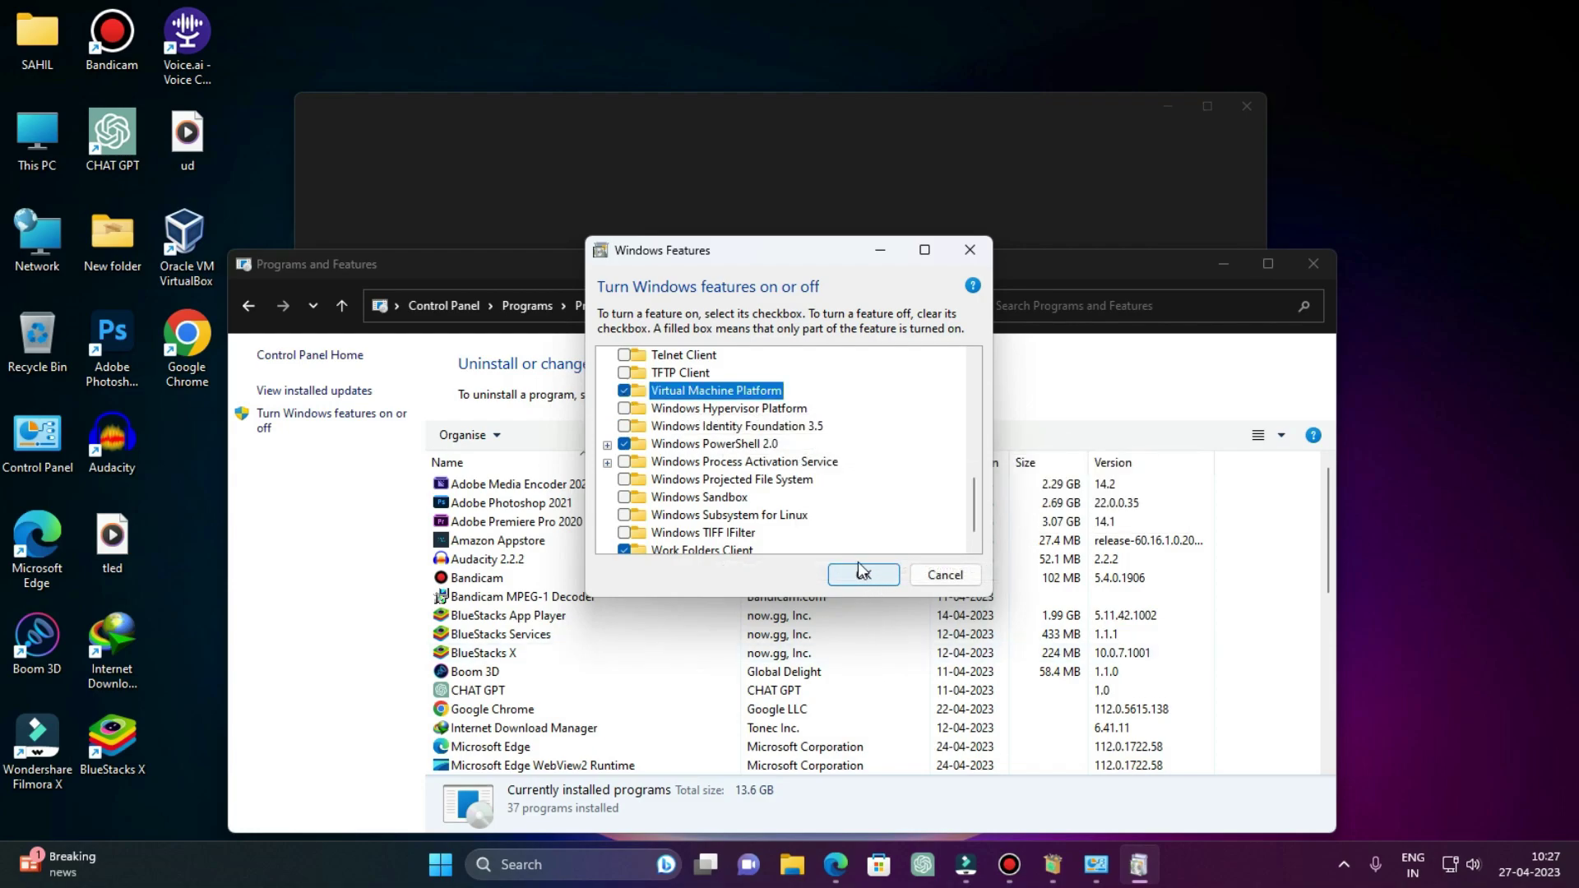
# Look through the features list, cancel the Windows Features dialog and close Programs and Features
pyautogui.scroll(5, 847, 548)
pyautogui.scroll(3, 737, 495)
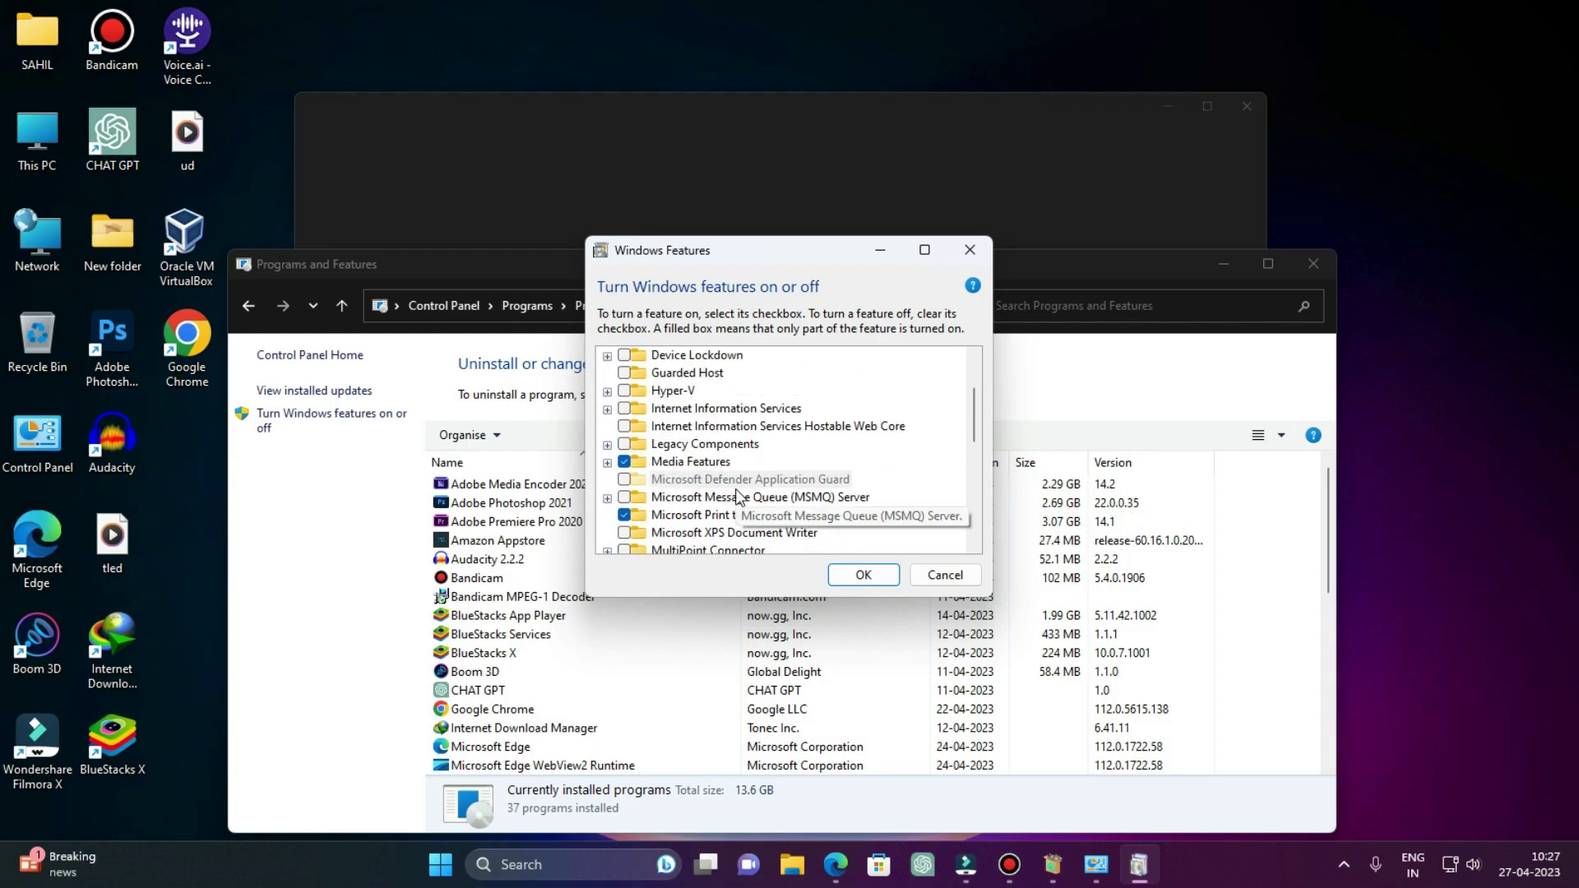
pyautogui.scroll(-4, 737, 495)
pyautogui.scroll(-5, 737, 495)
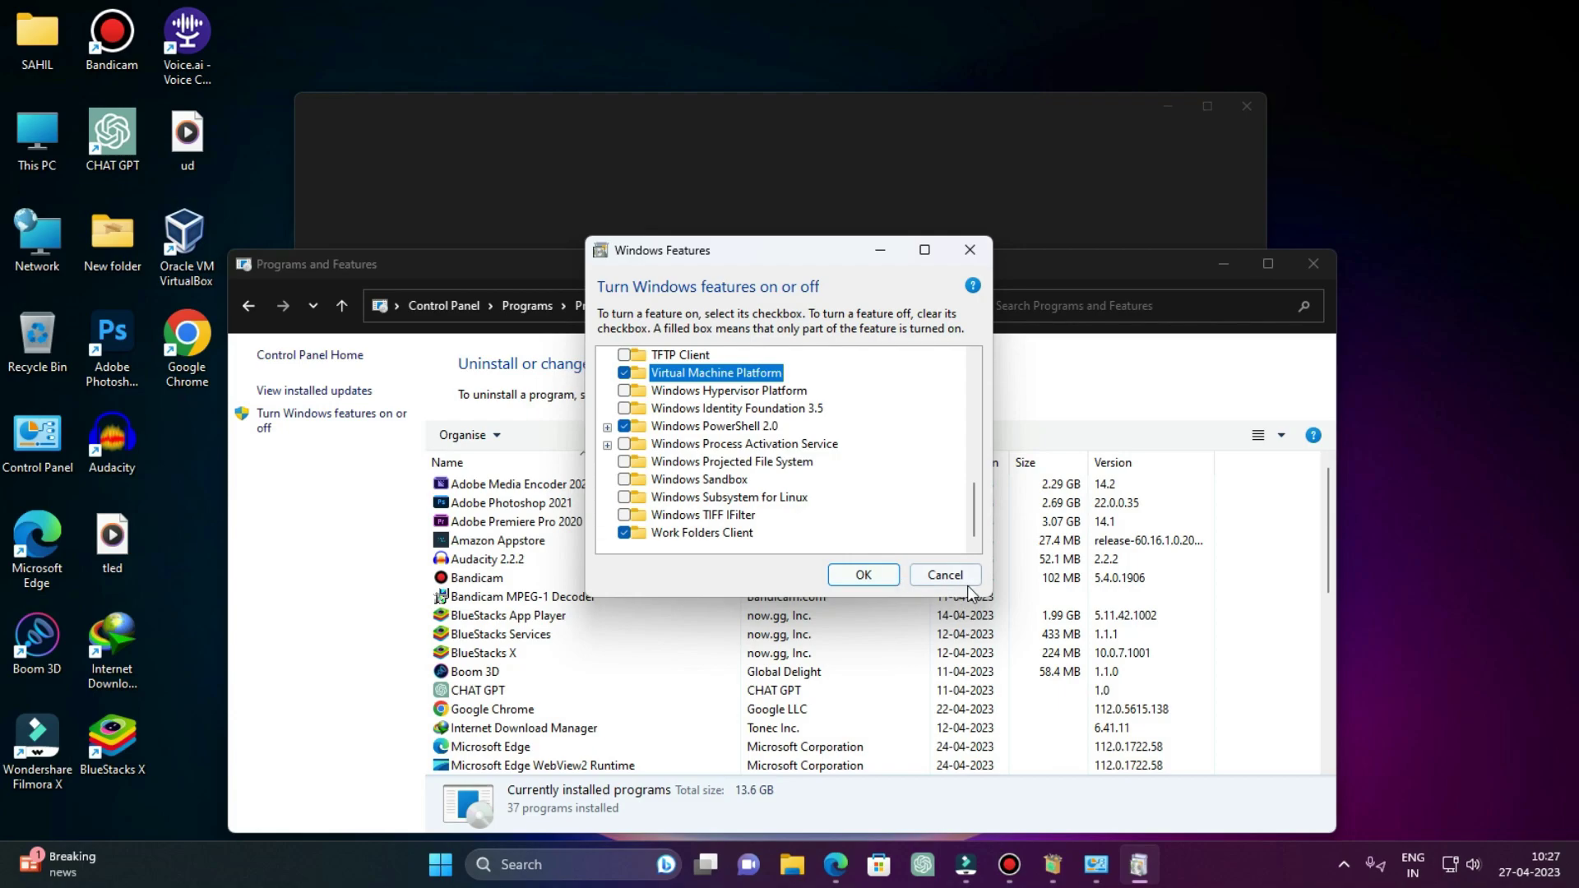
pyautogui.click(967, 583)
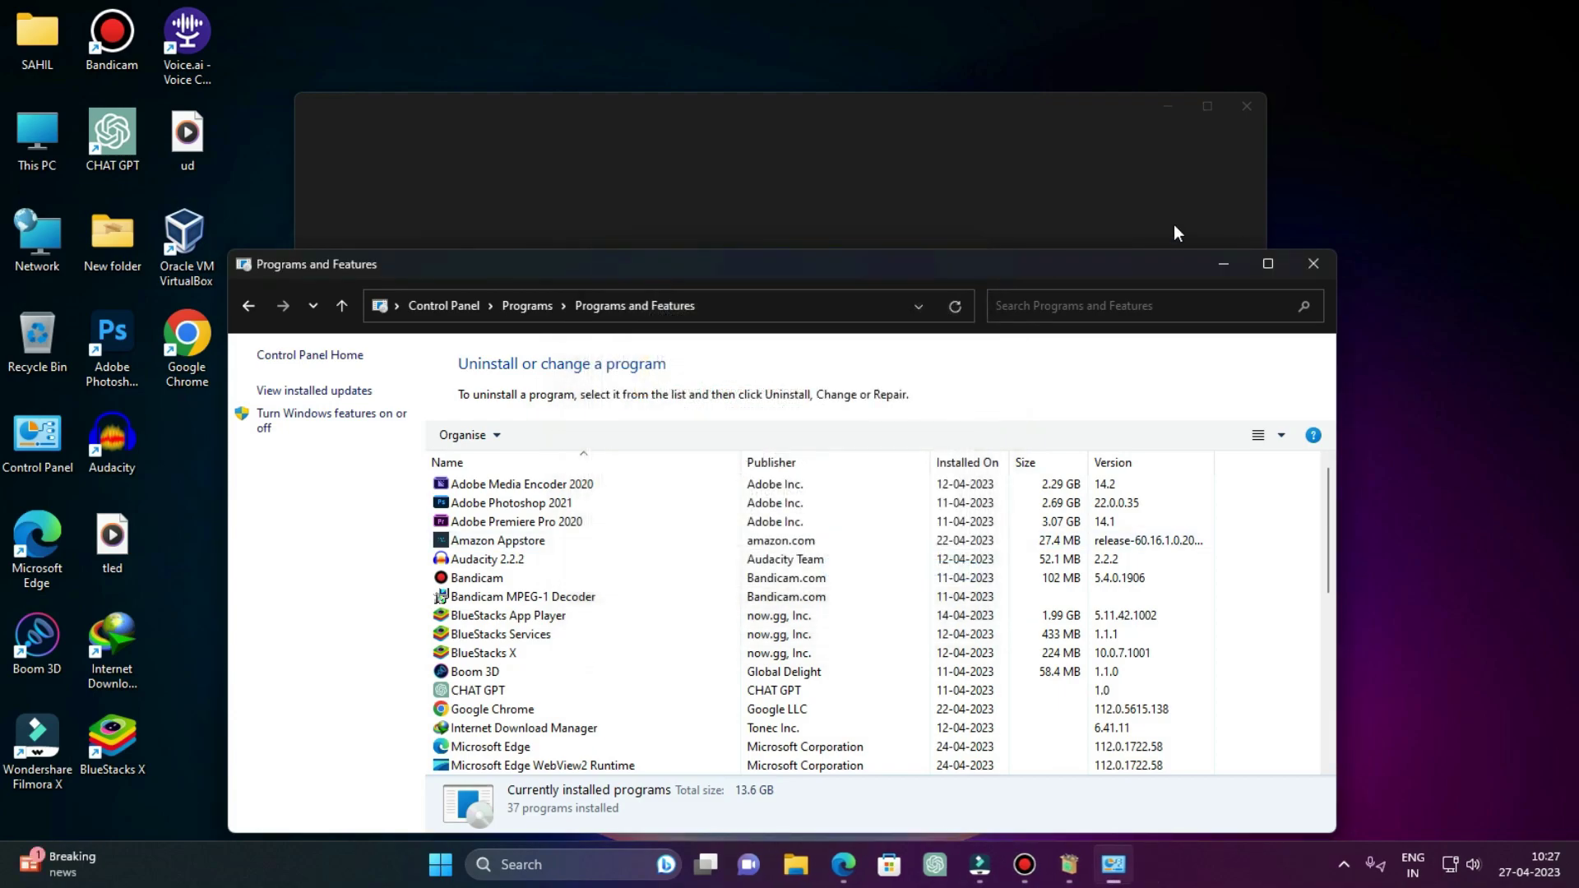
pyautogui.click(1311, 263)
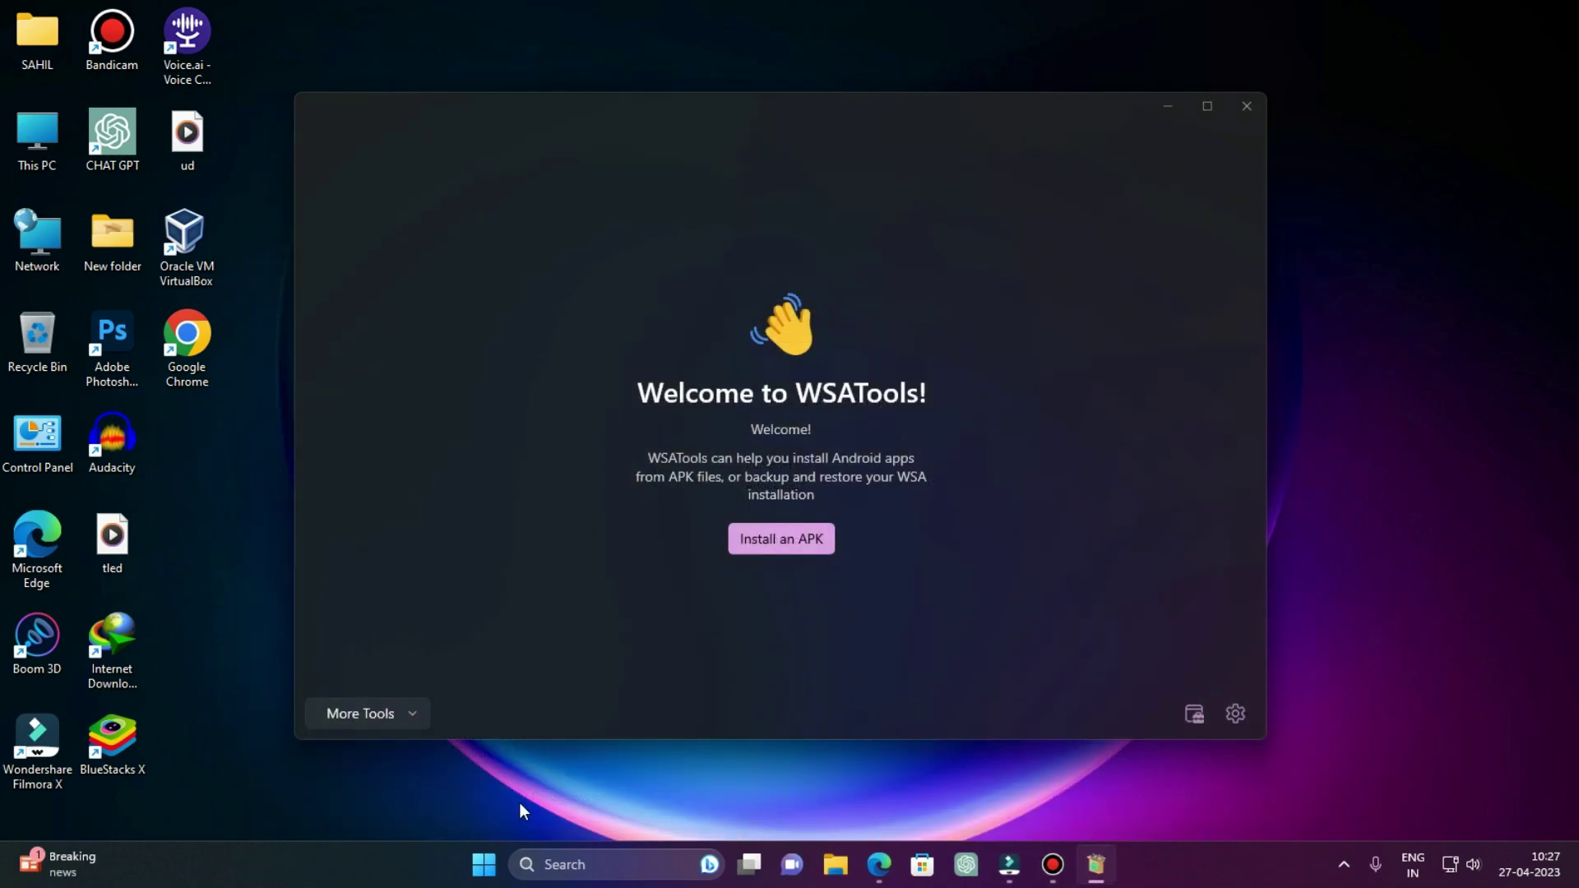
# Launch Windows Subsystem for Android Settings from the full list of installed apps
pyautogui.click(481, 870)
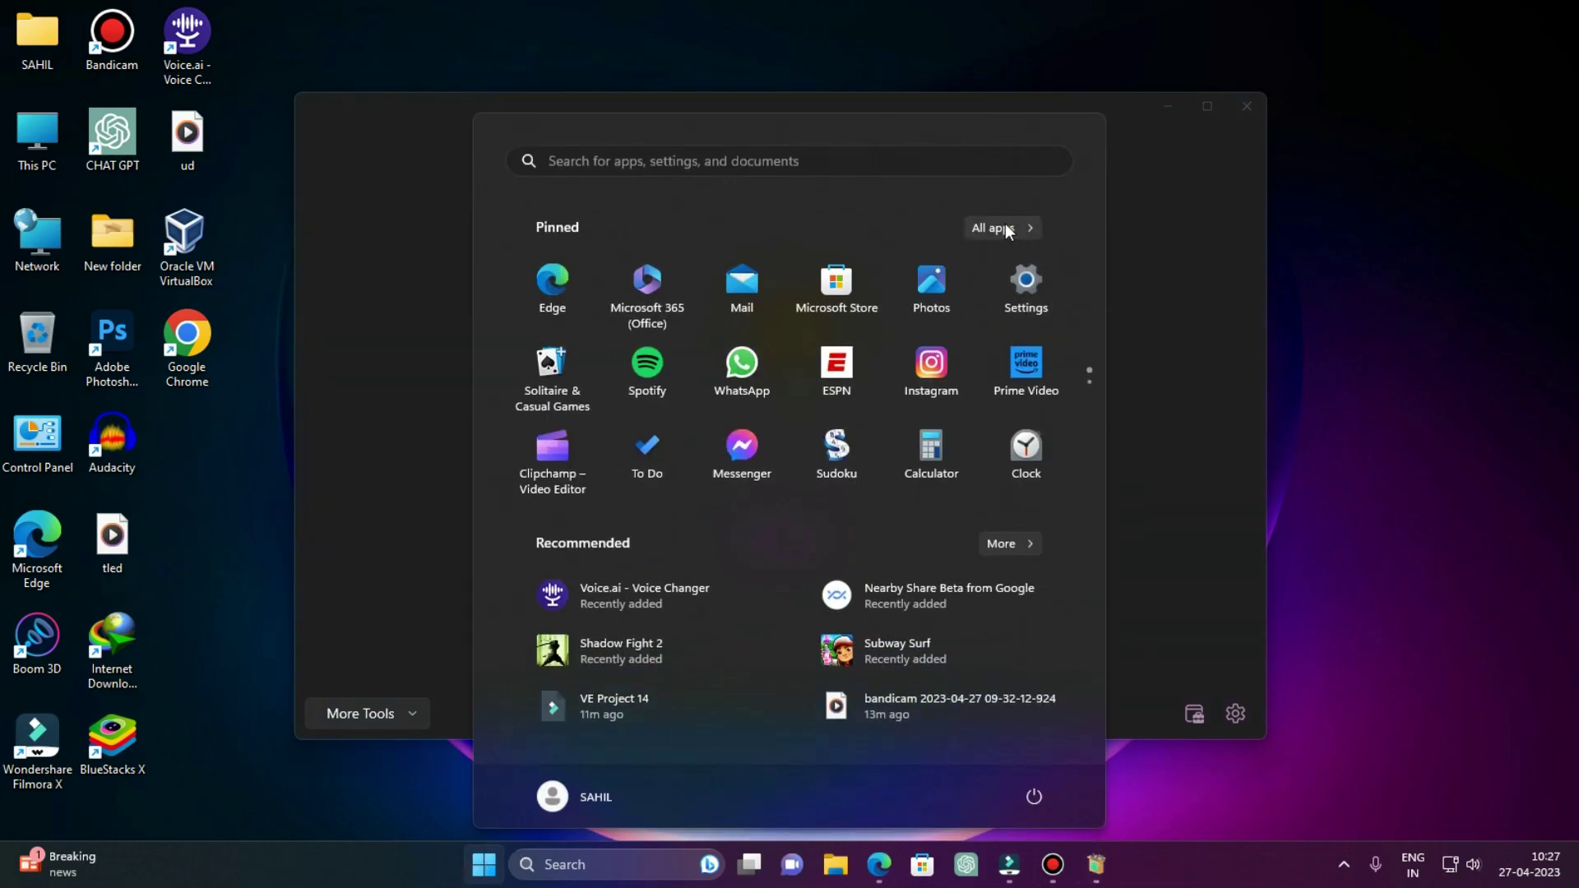
pyautogui.click(1005, 225)
pyautogui.scroll(-20, 812, 526)
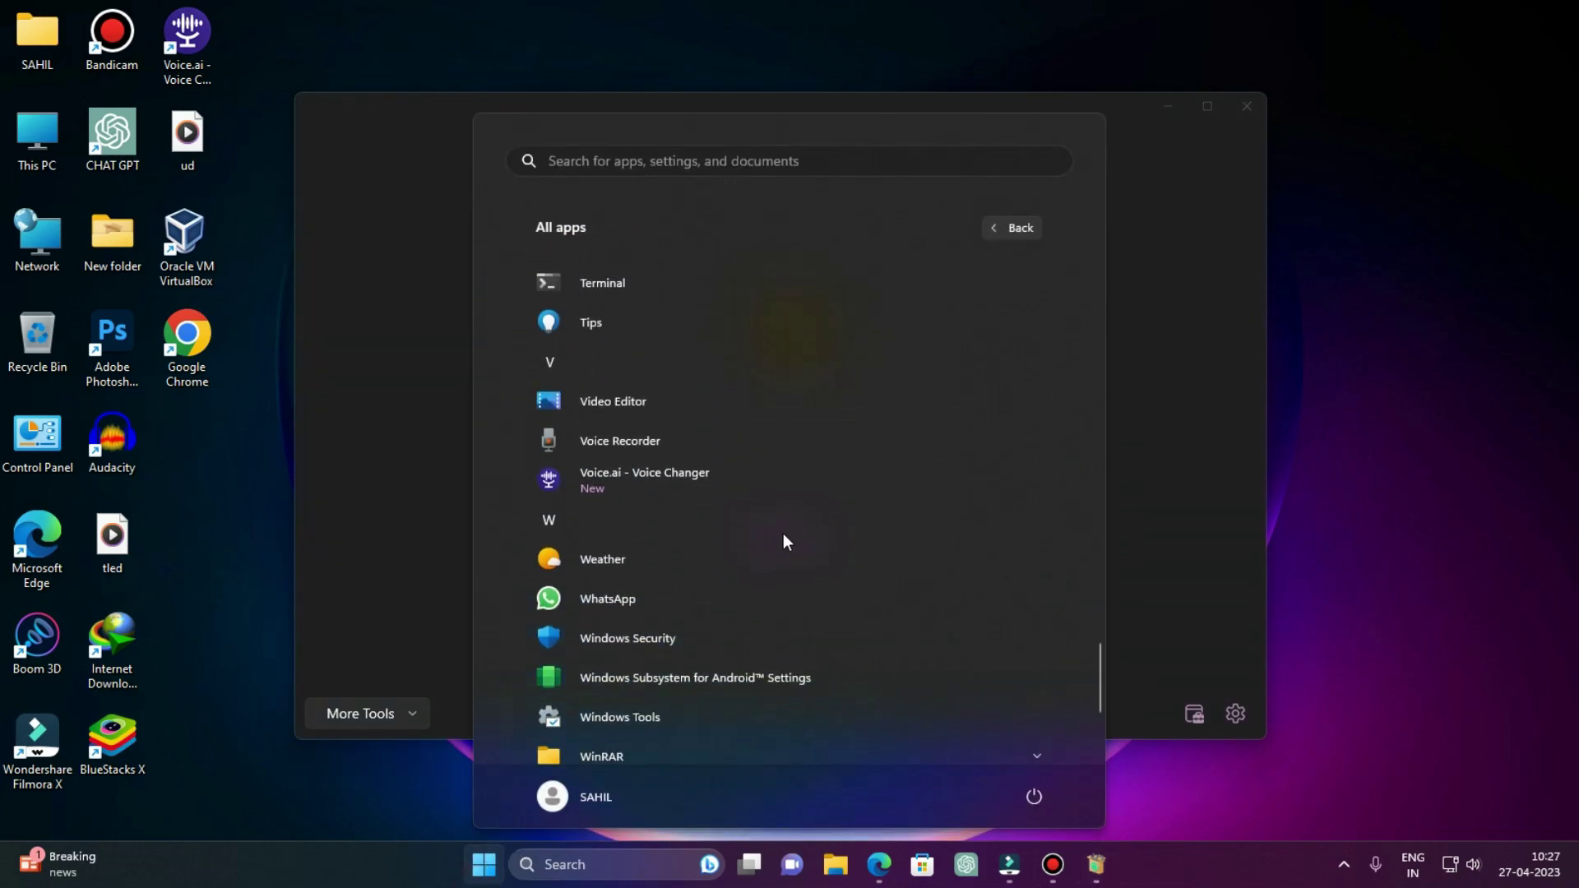
pyautogui.scroll(-3, 730, 656)
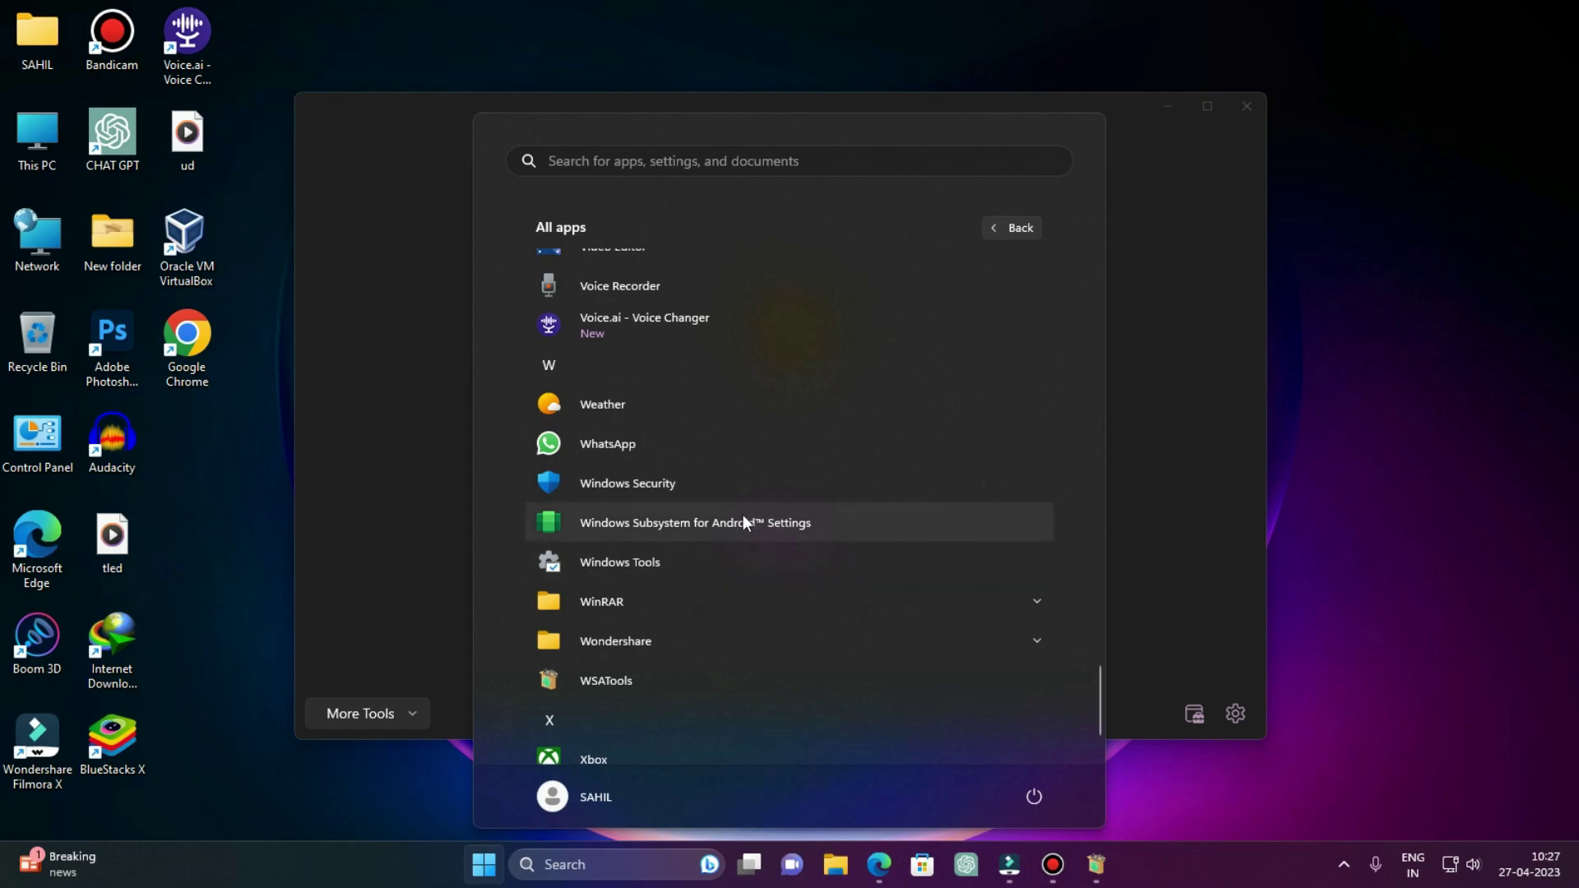
pyautogui.click(749, 521)
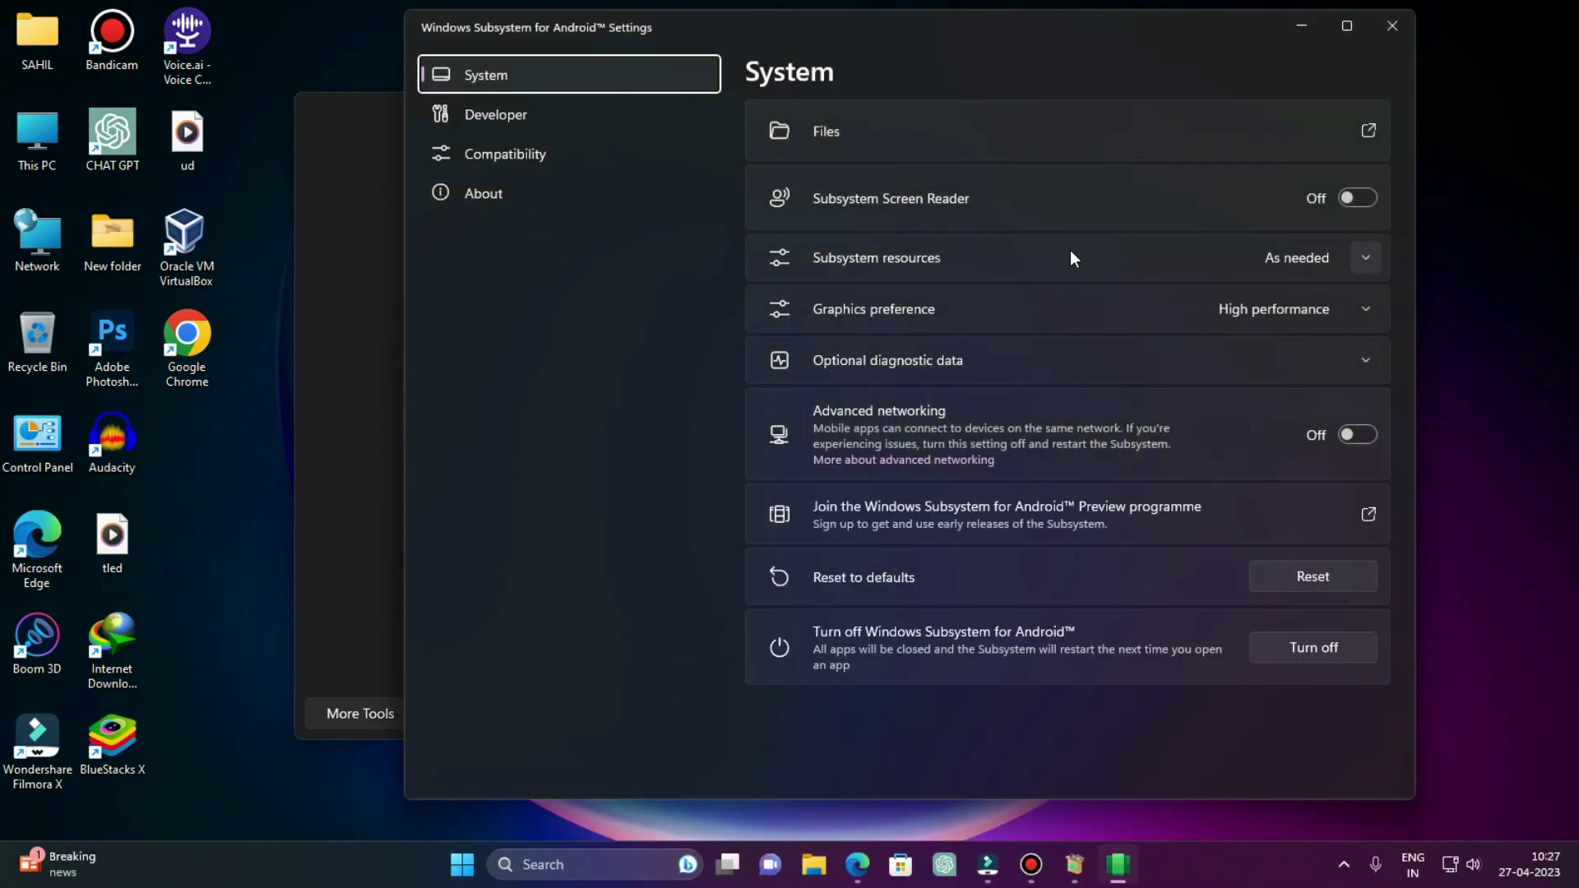
# Switch Developer mode off and back on in the subsystem's Developer settings
pyautogui.click(510, 114)
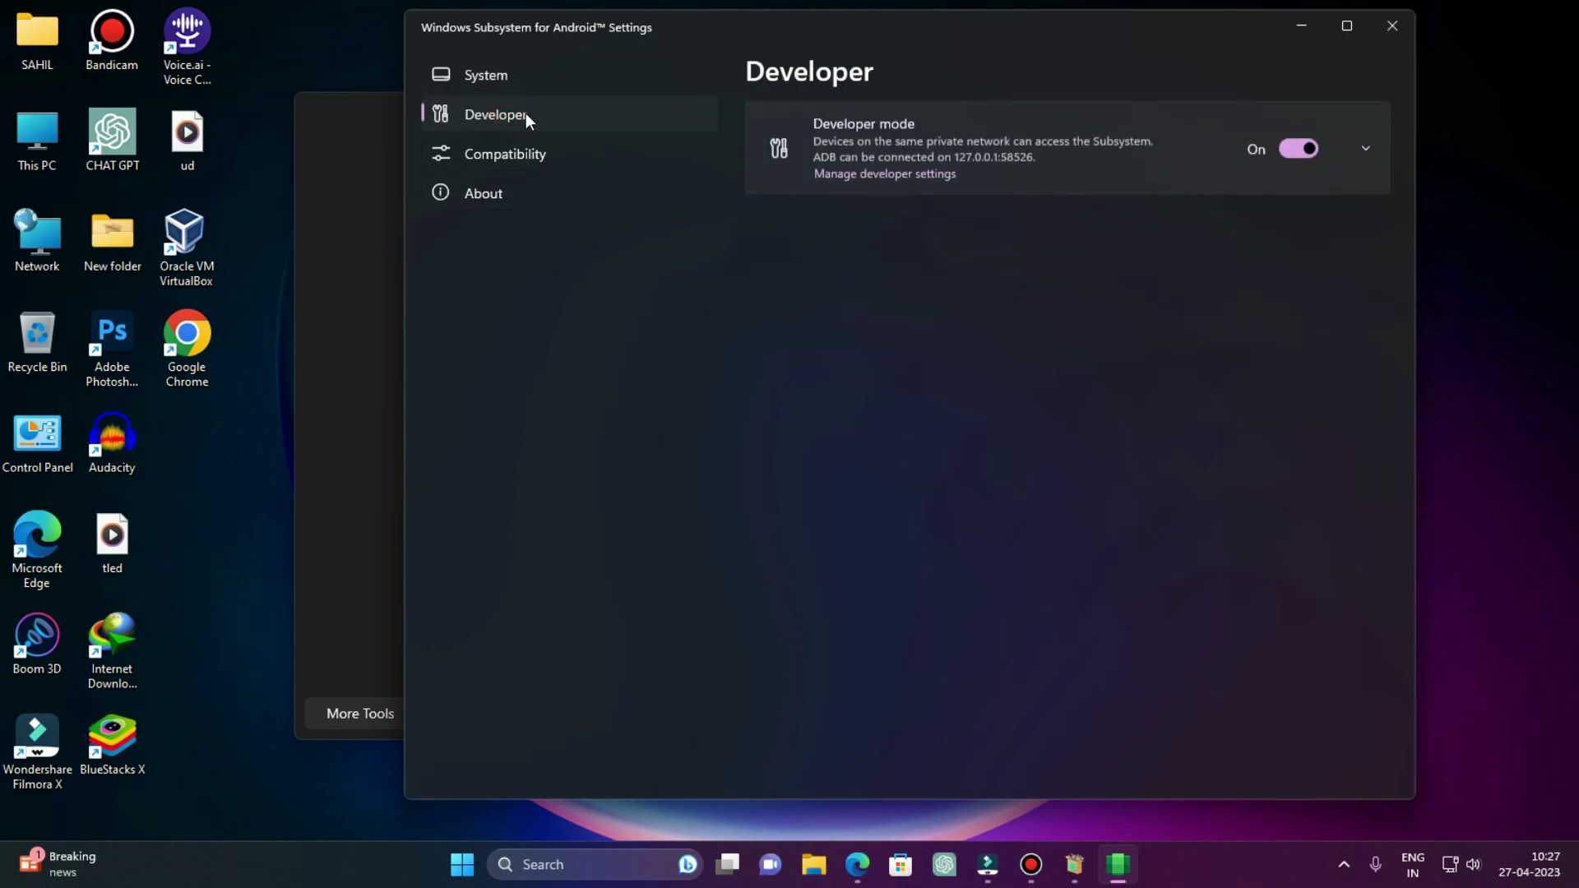
pyautogui.click(1297, 151)
pyautogui.click(1297, 144)
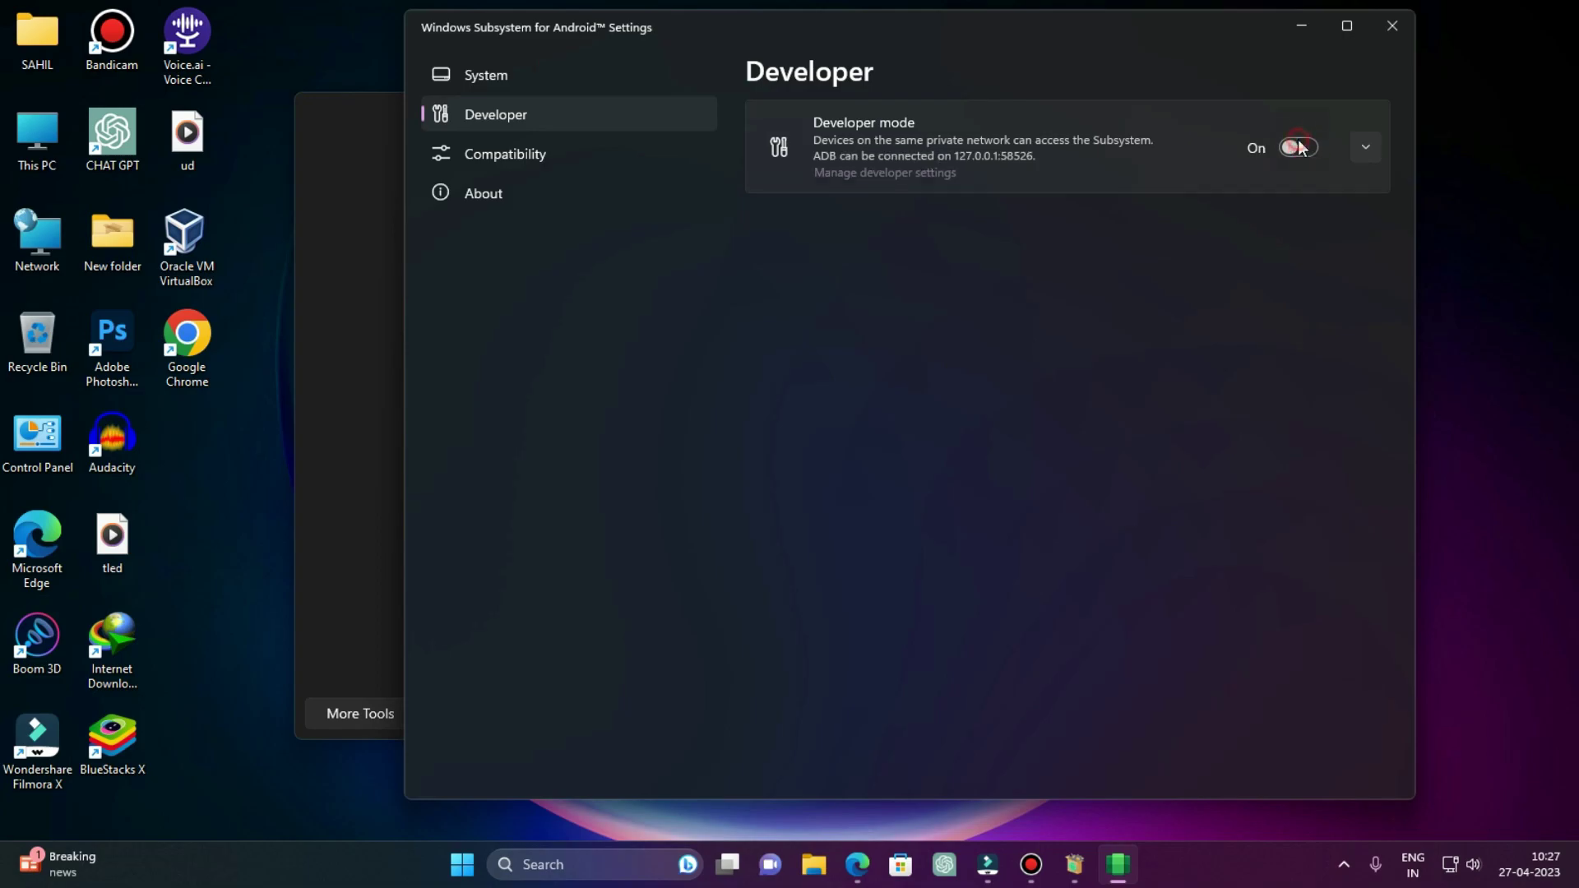
# View the subsystem's Compatibility, Developer and System settings, and close the settings window
pyautogui.click(537, 153)
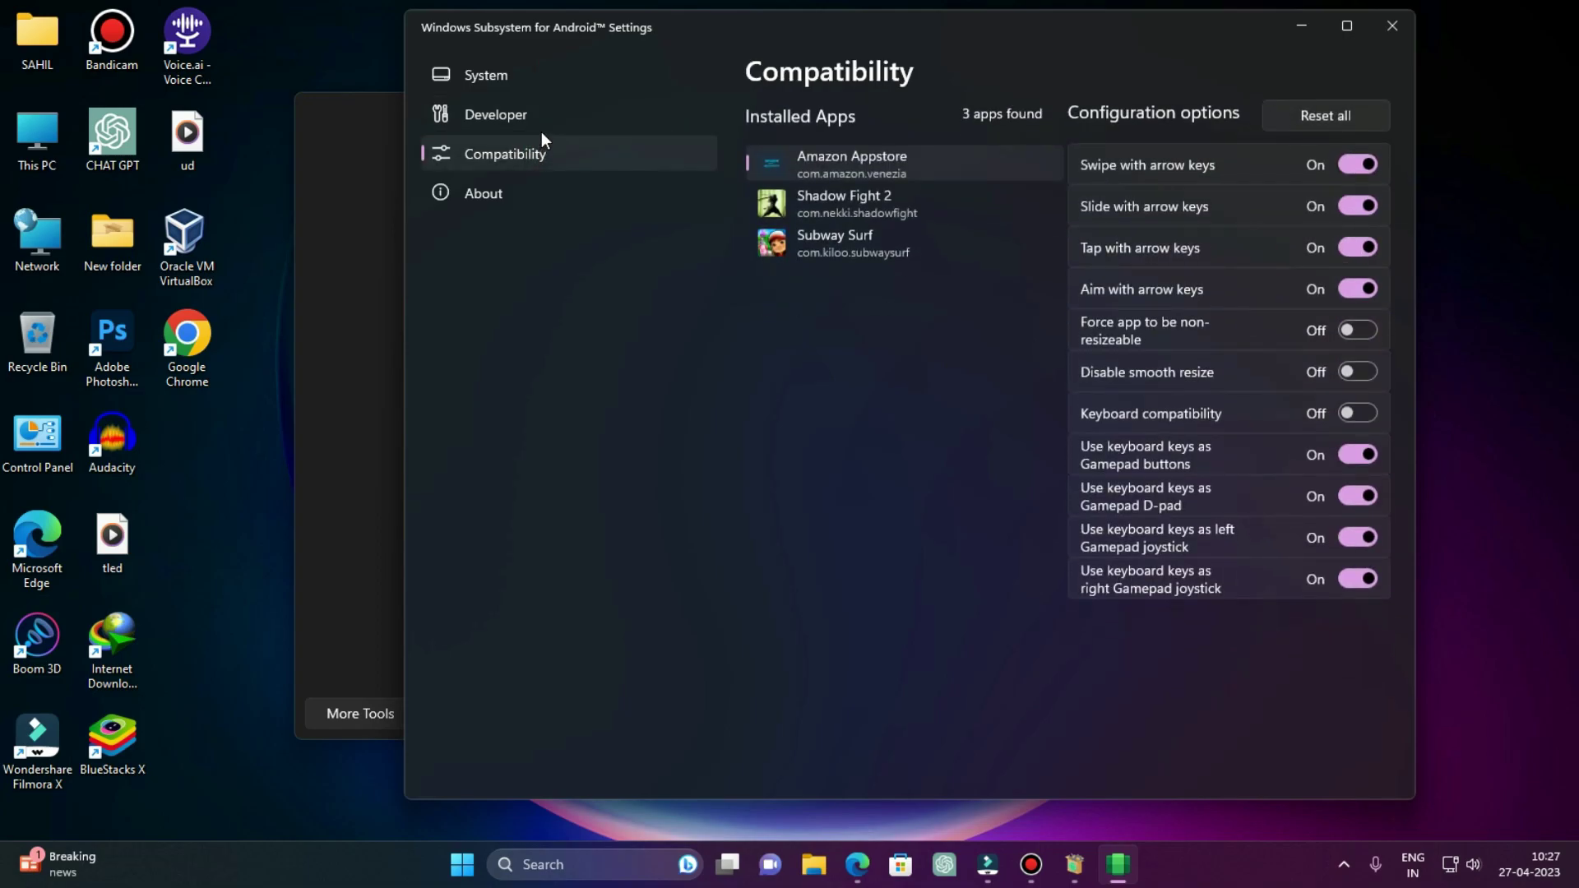
pyautogui.click(533, 114)
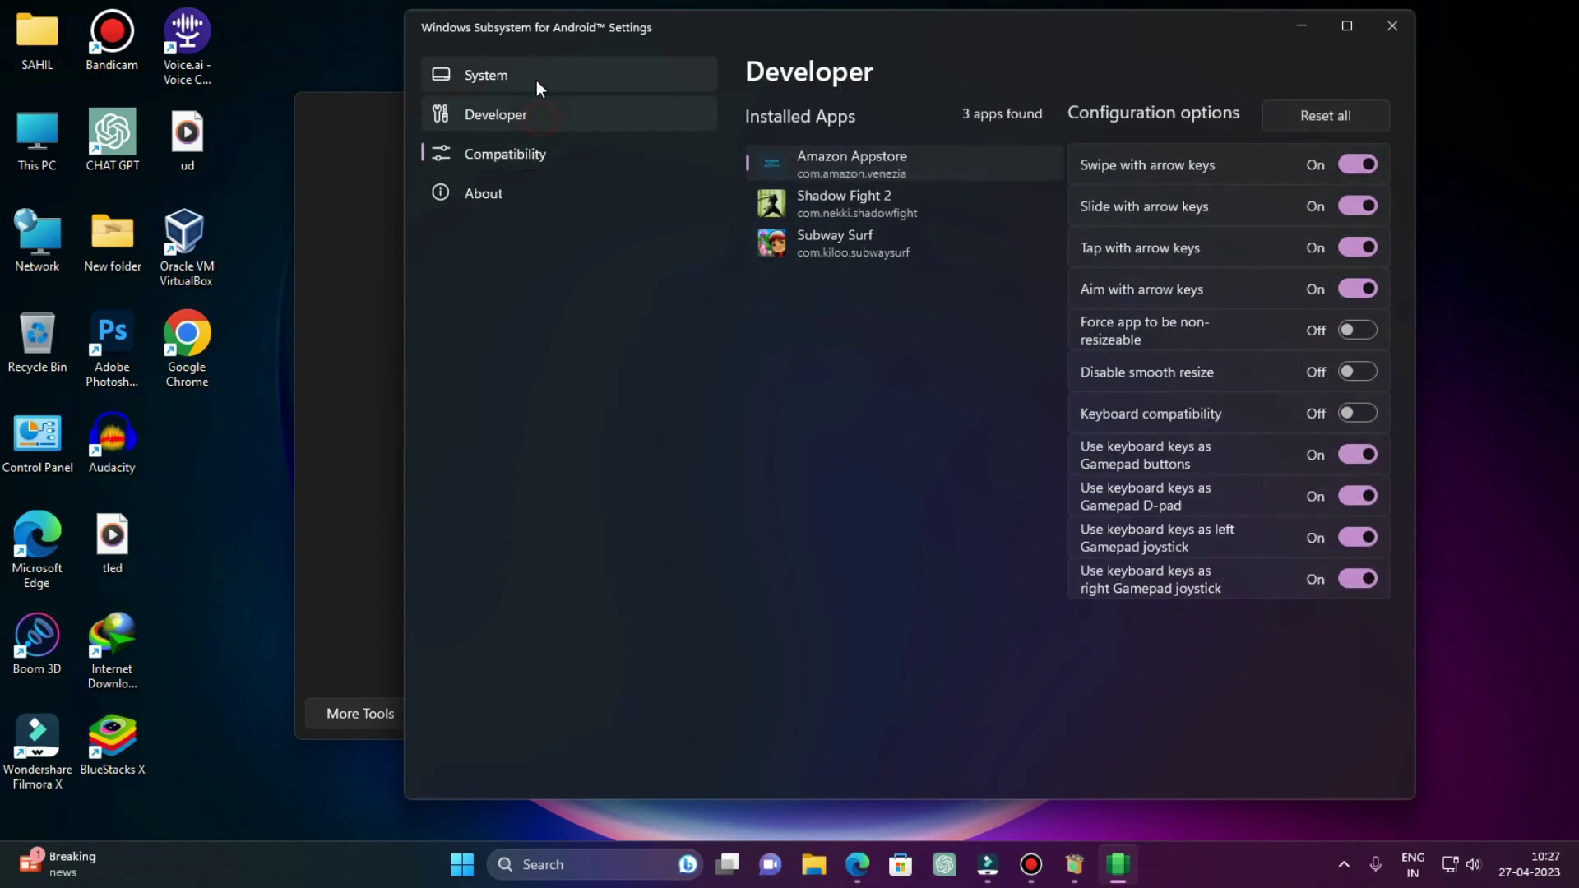
pyautogui.click(536, 78)
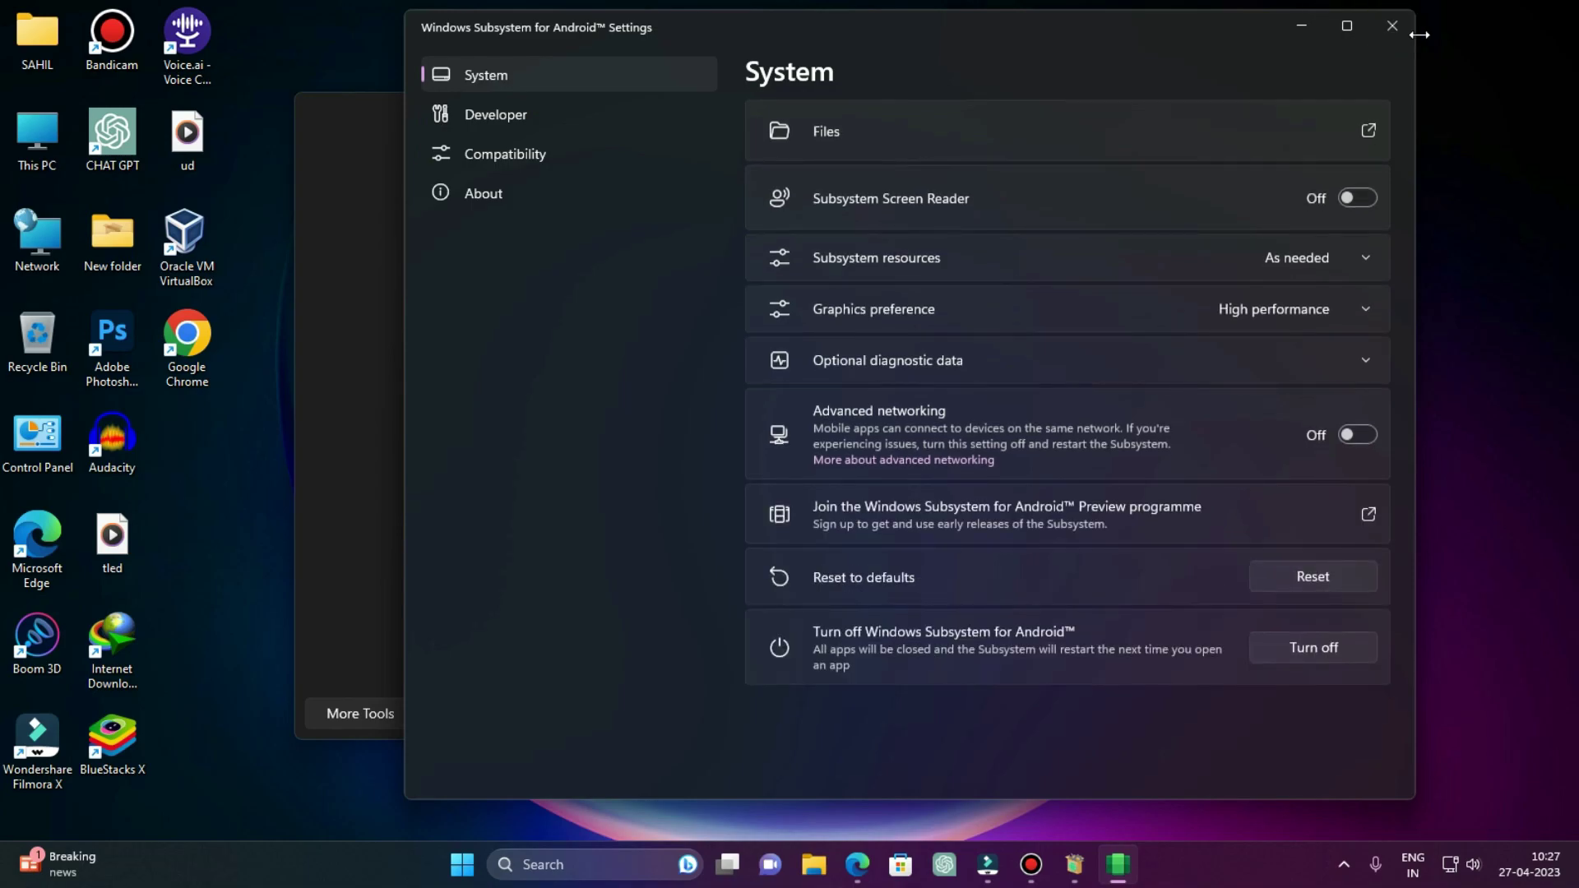
pyautogui.click(1391, 27)
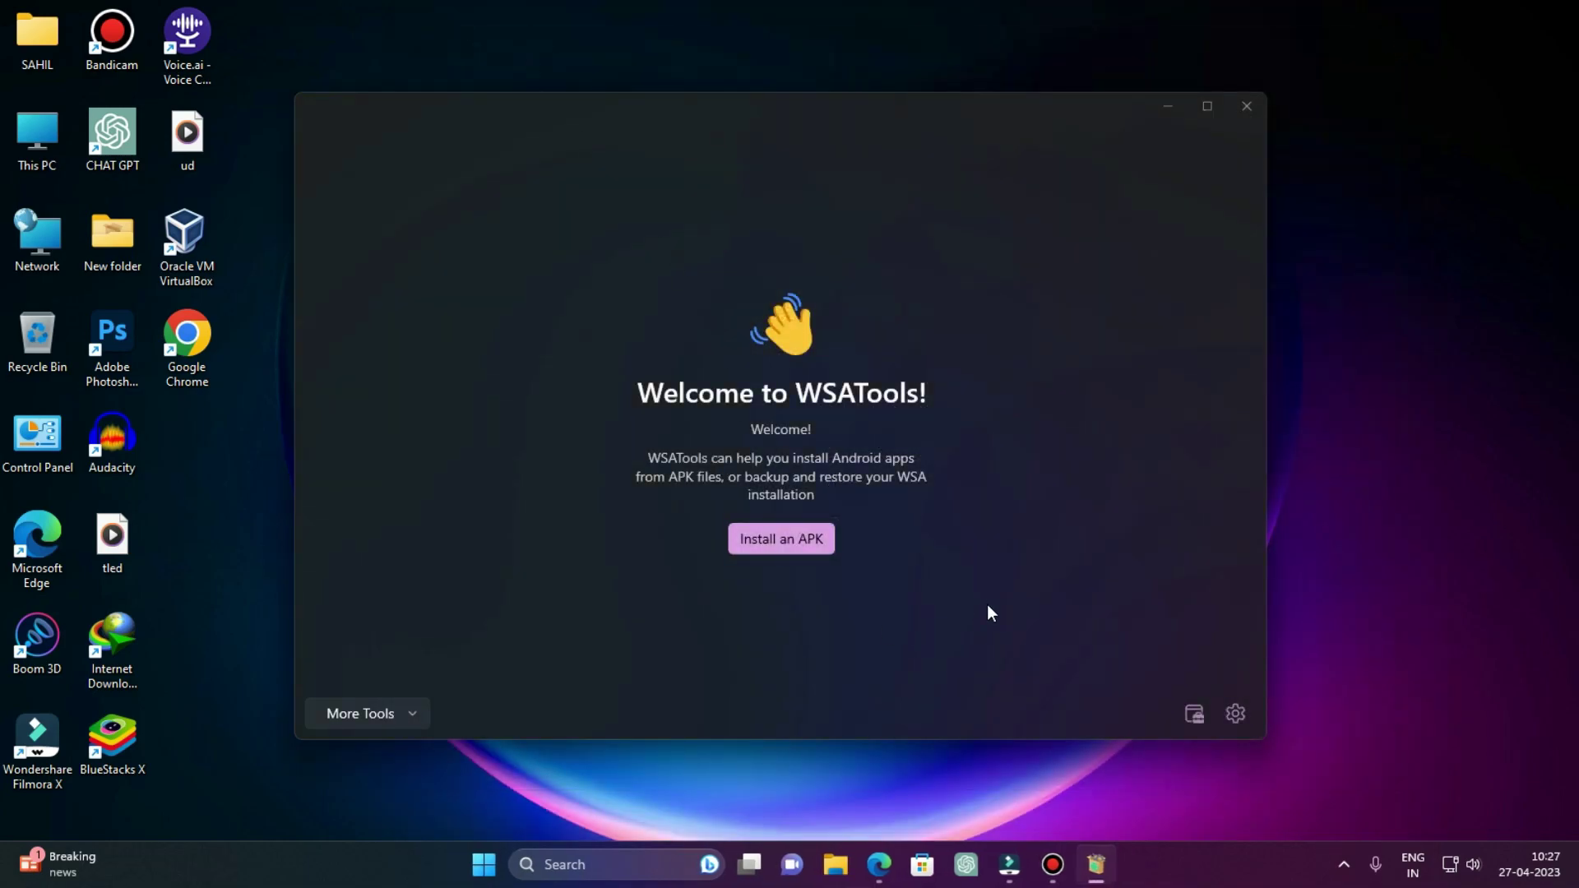
# Switch to Microsoft Edge and search the web for "platform tools" in a new tab
pyautogui.click(878, 865)
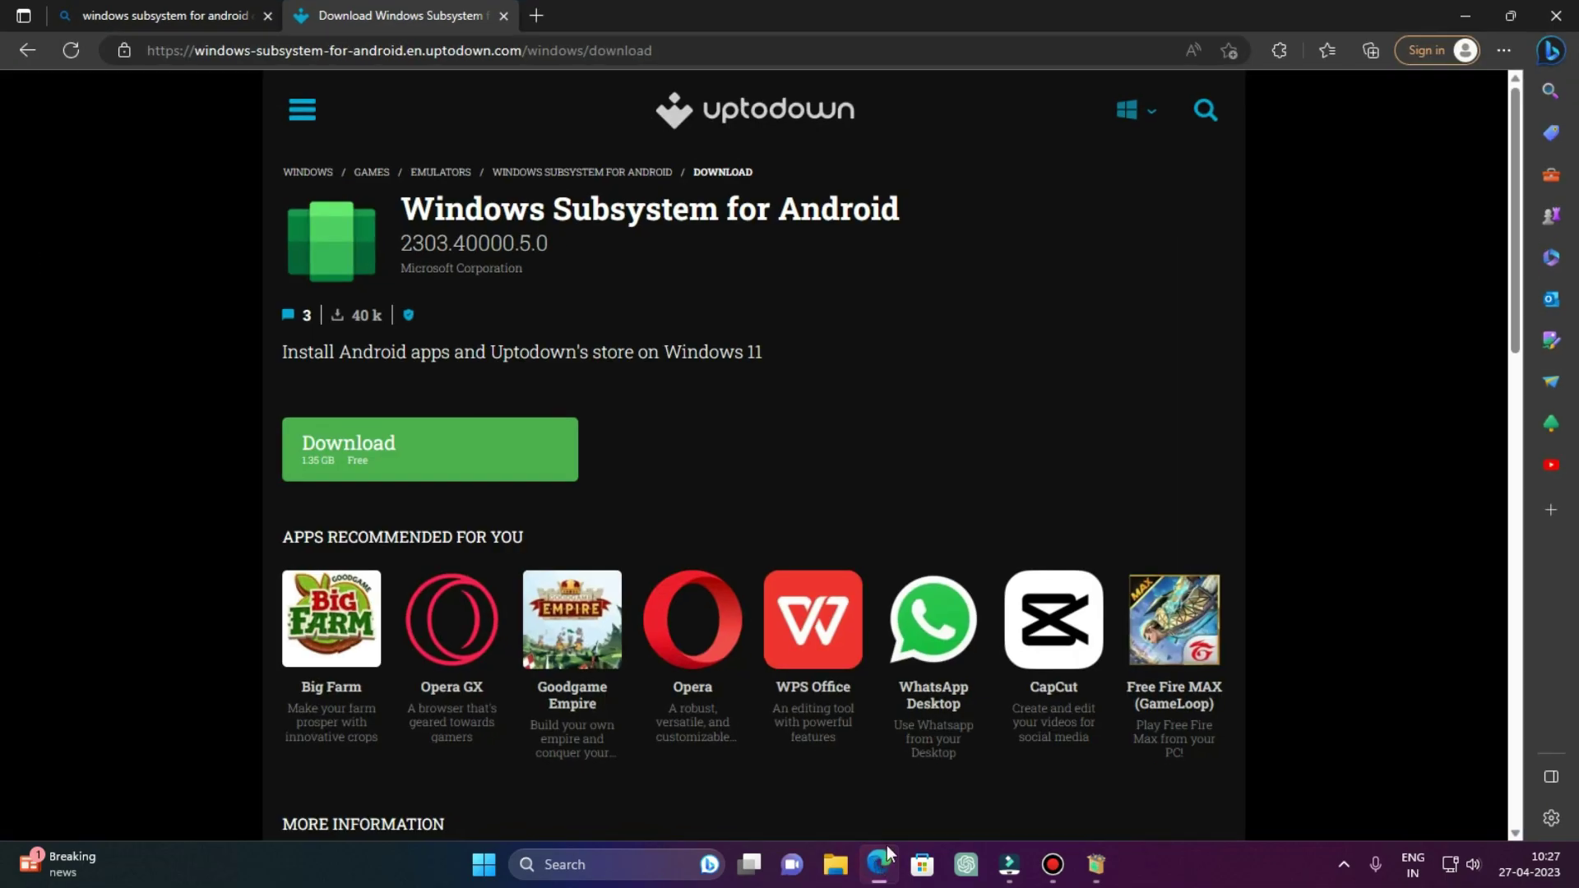
pyautogui.click(536, 15)
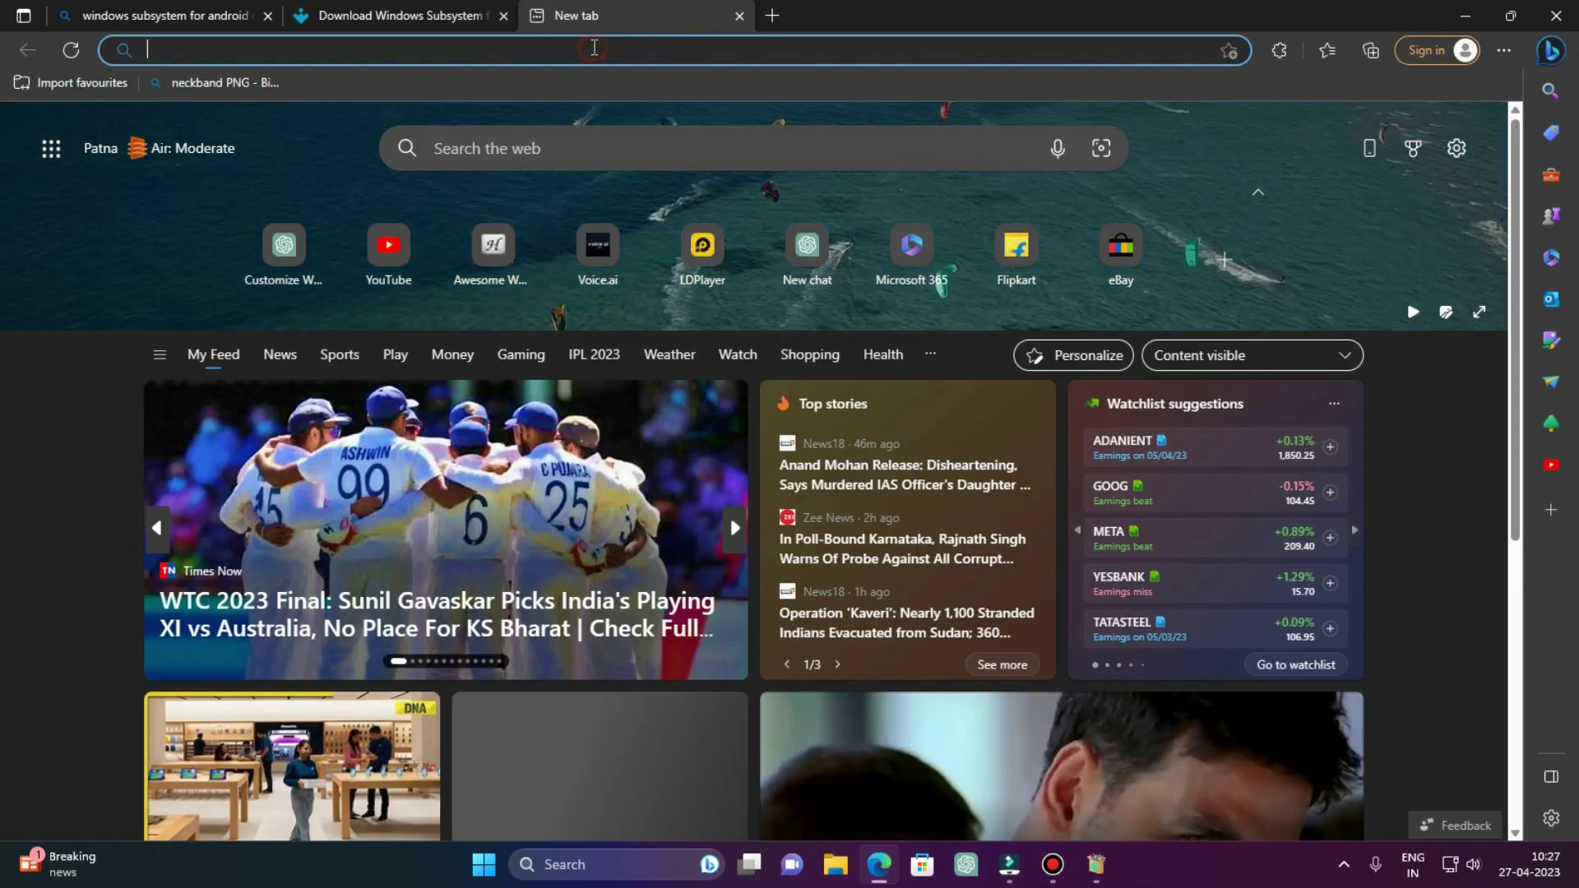
pyautogui.click(594, 48)
pyautogui.write('plat')
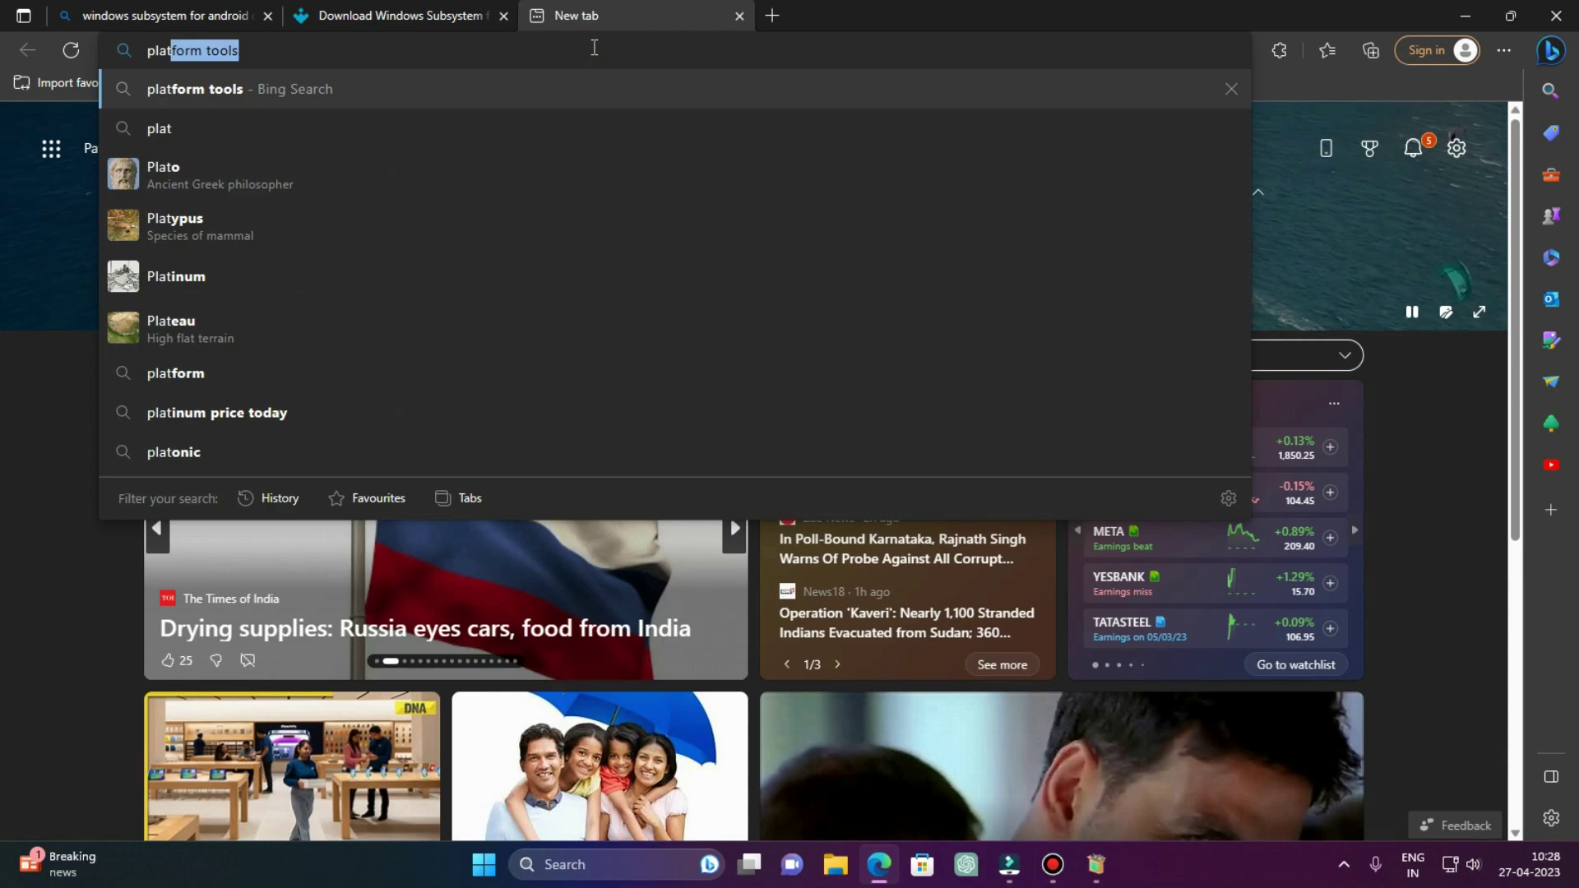
pyautogui.write('form ')
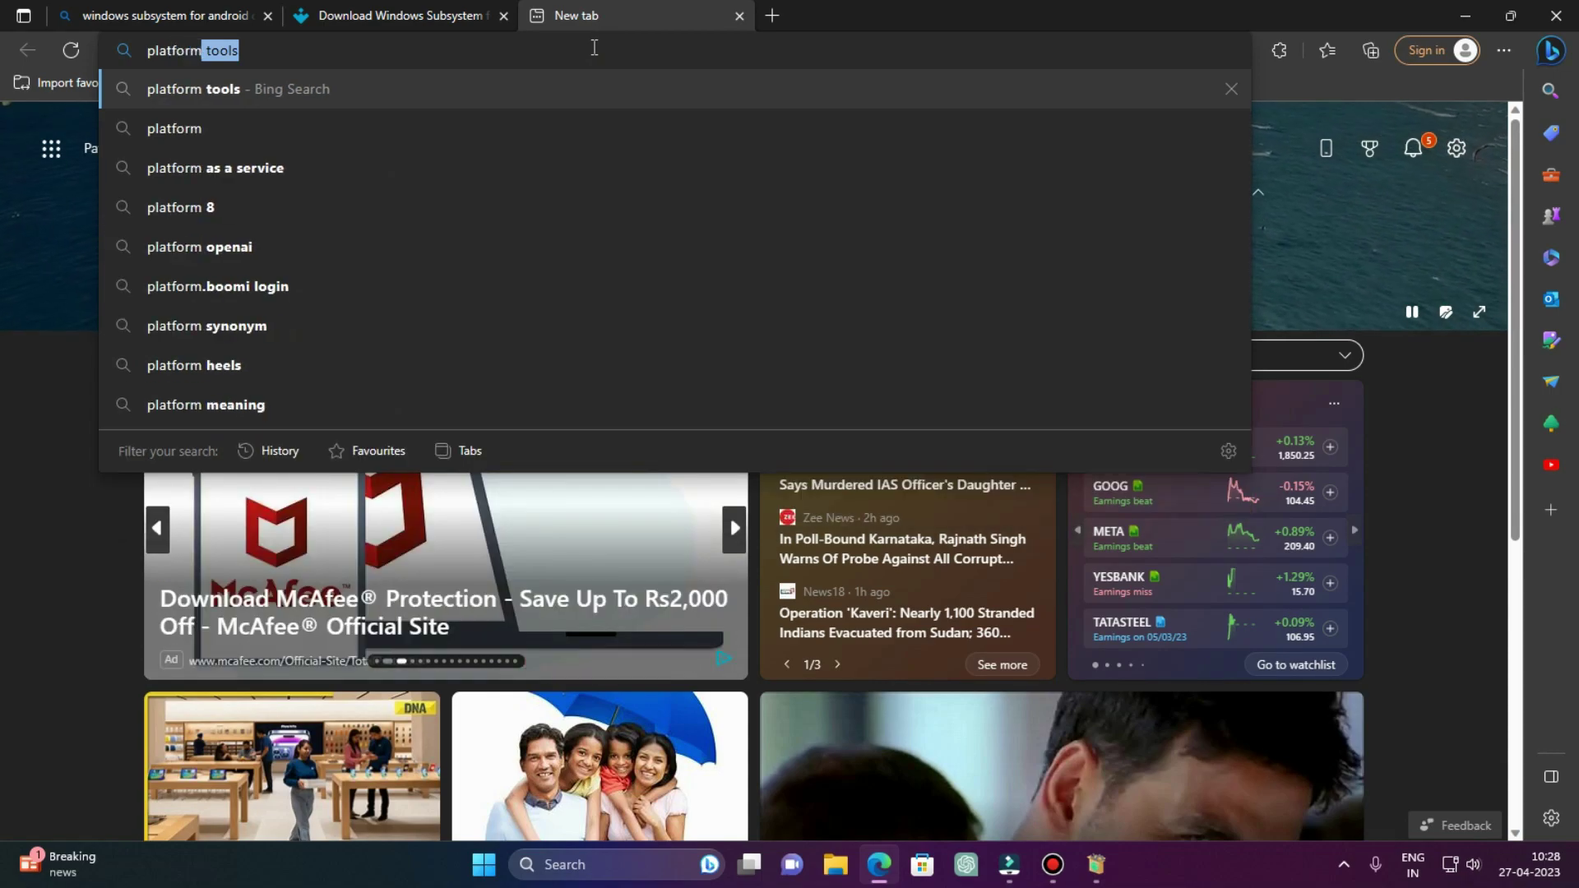
pyautogui.write('tools')
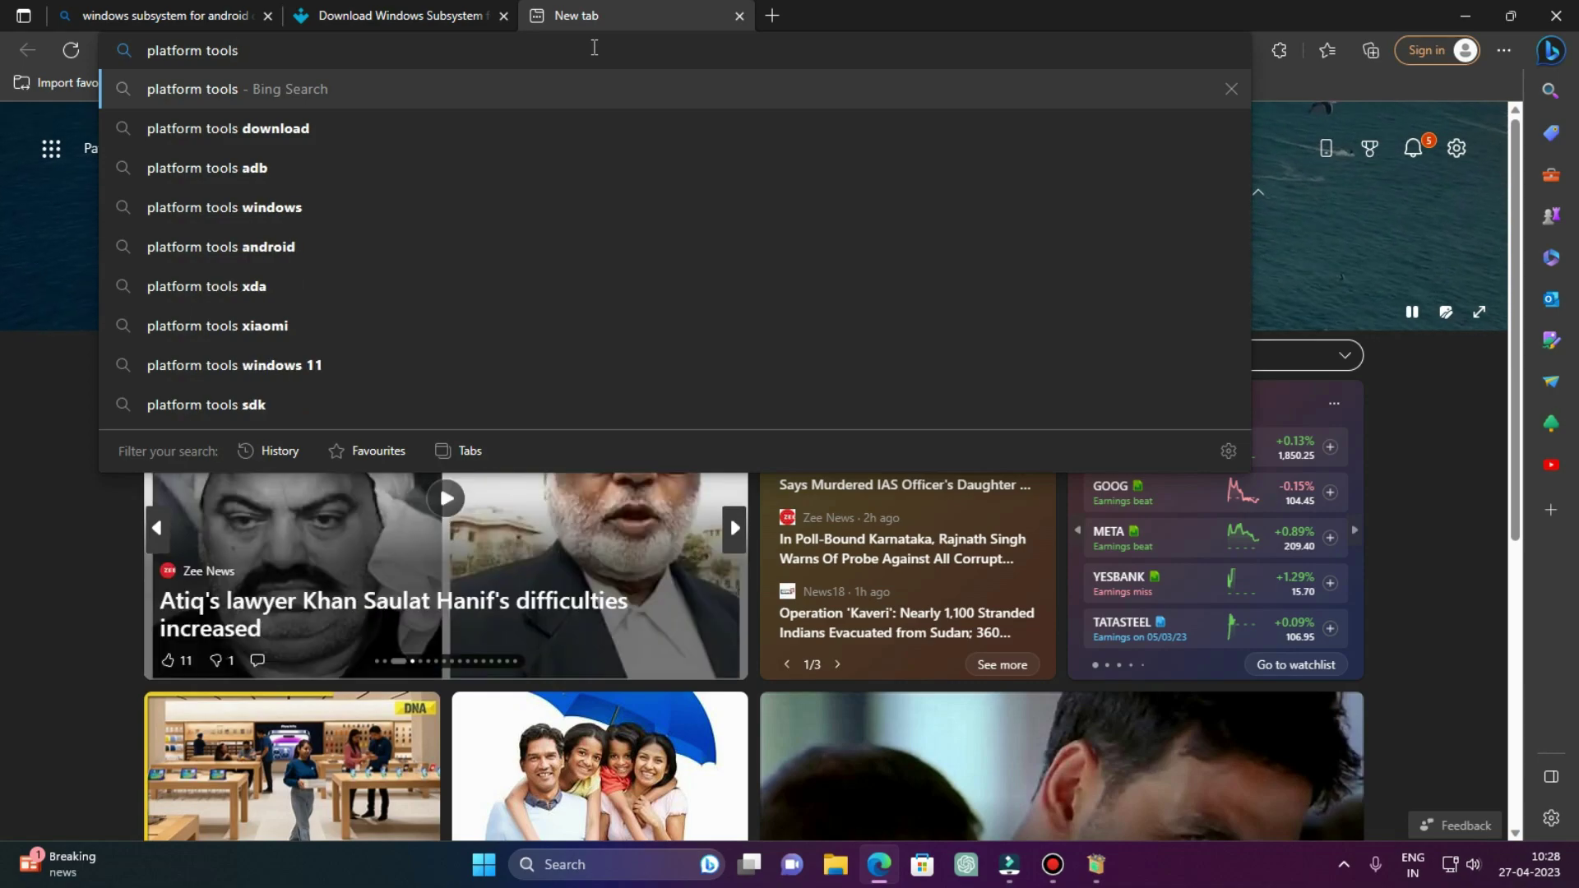
pyautogui.press('Return')
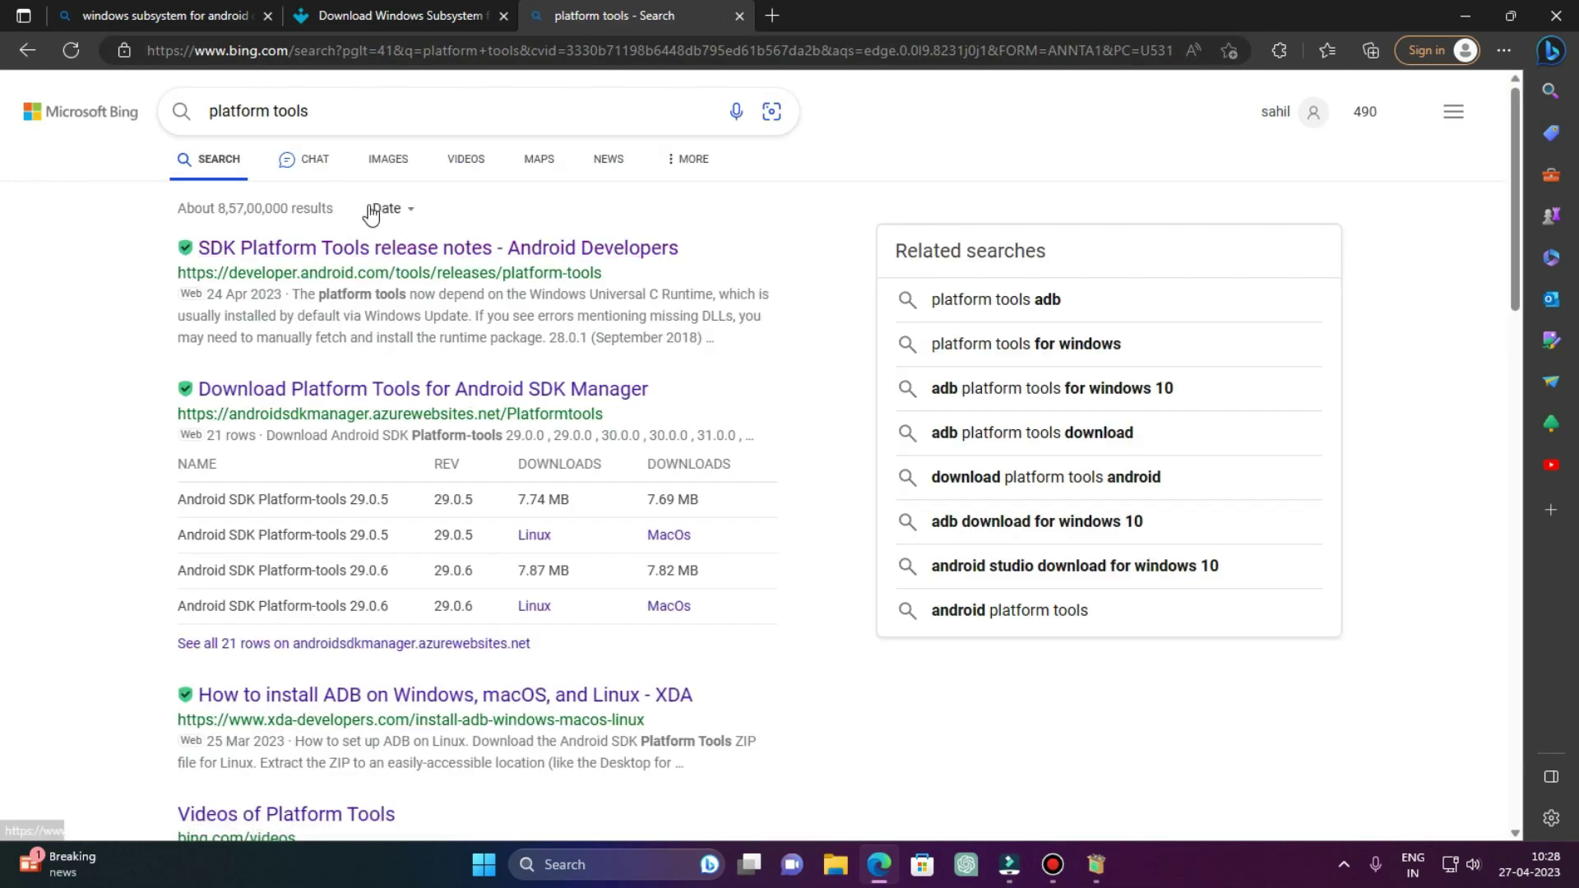
# Open the SDK Platform Tools release notes on Android Developers, go to the Downloads section and dismiss the badge pop-up
pyautogui.click(389, 239)
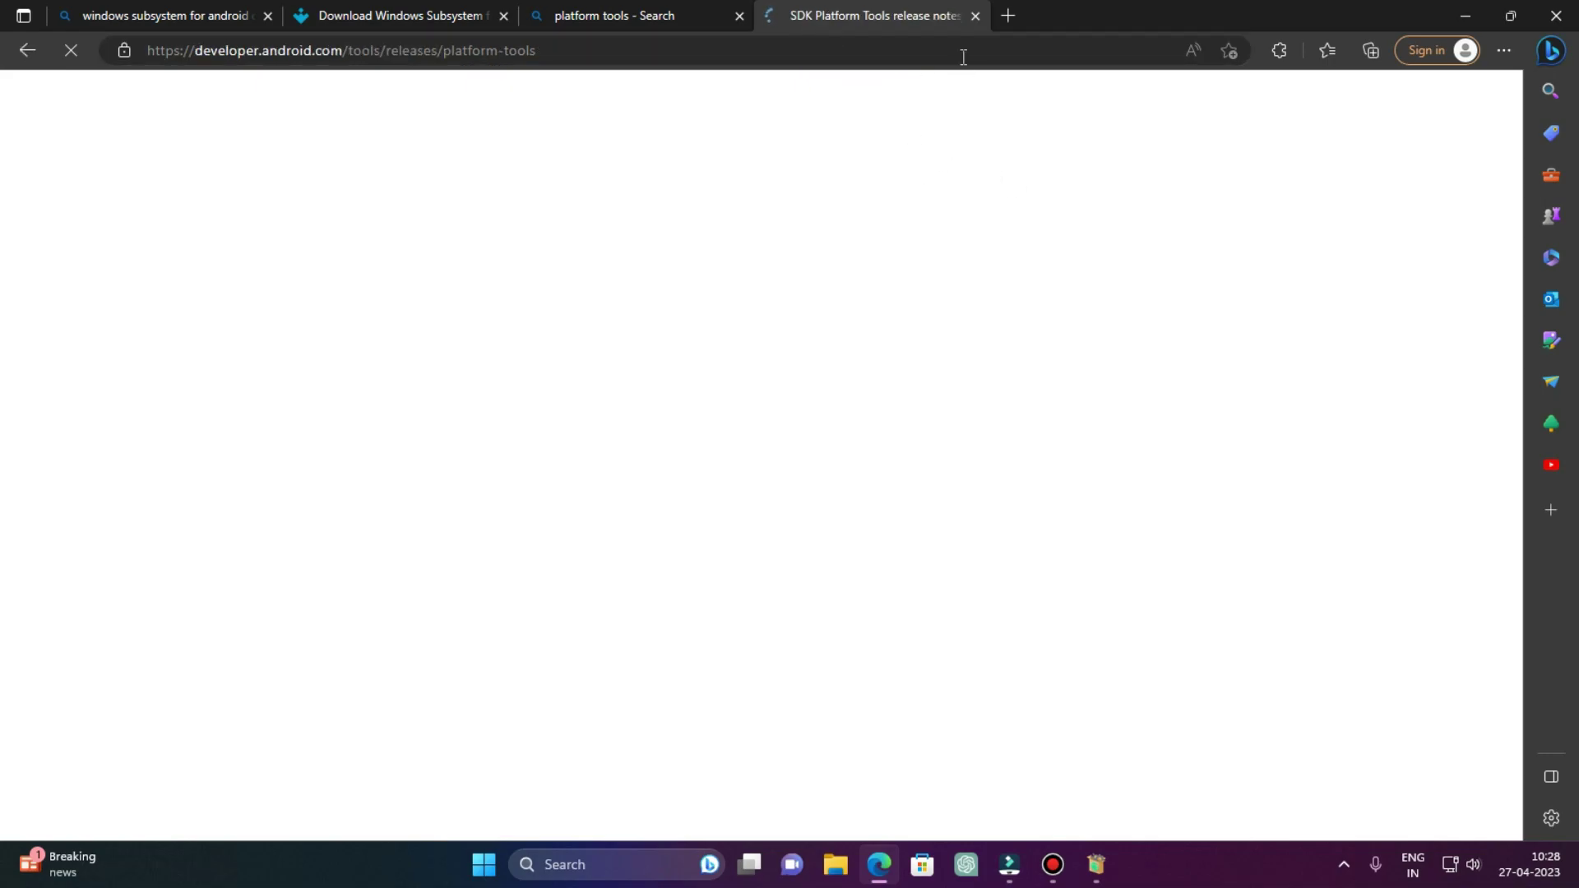
pyautogui.scroll(-15, 705, 381)
pyautogui.scroll(10, 704, 381)
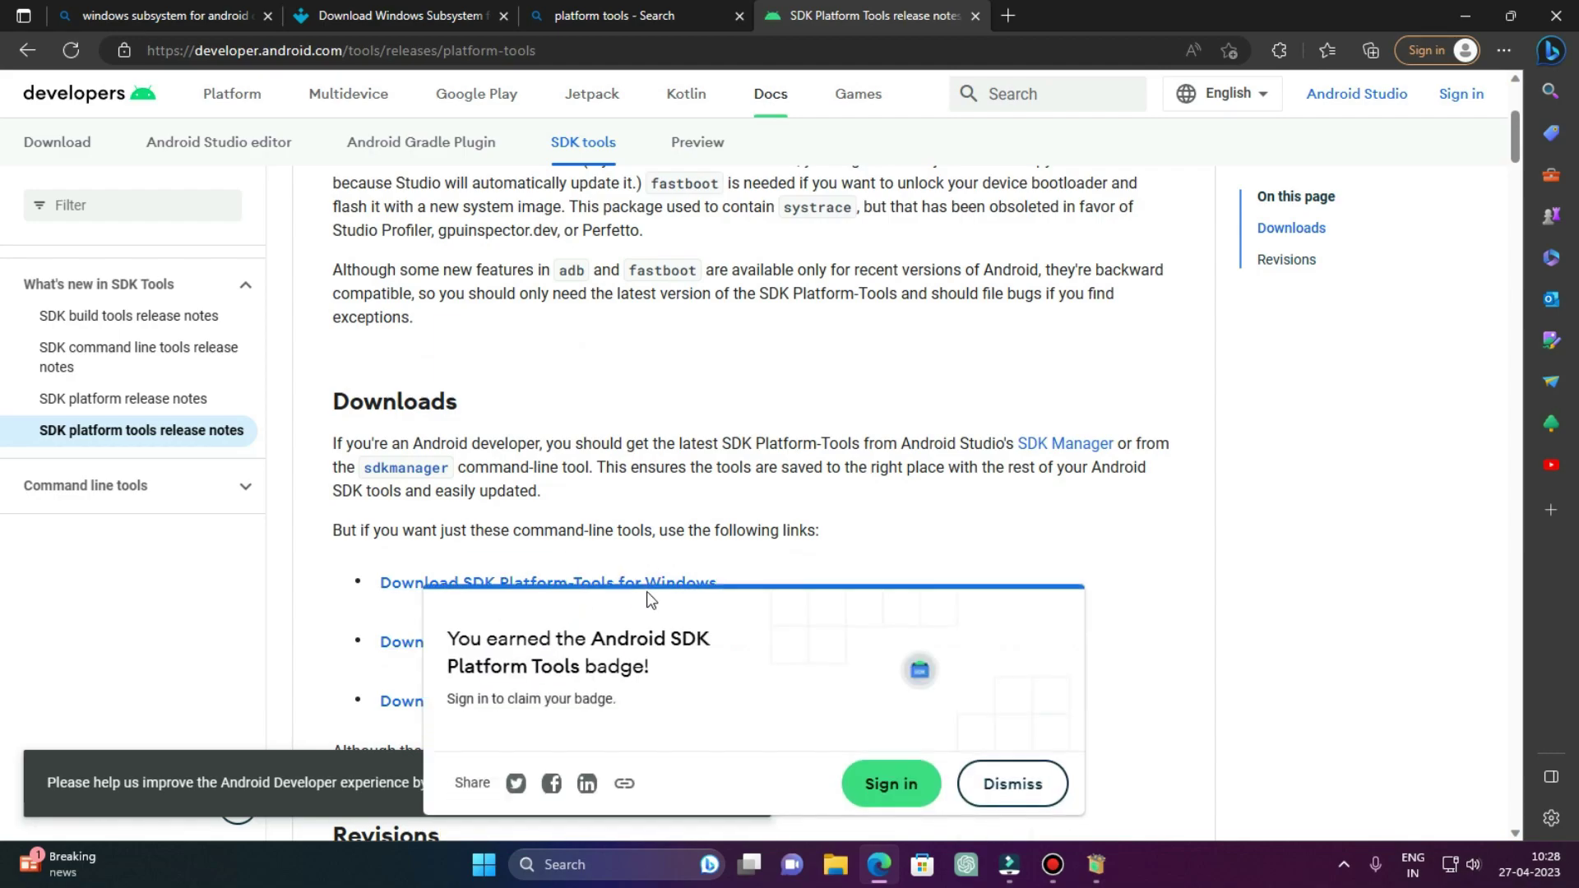
pyautogui.click(1012, 784)
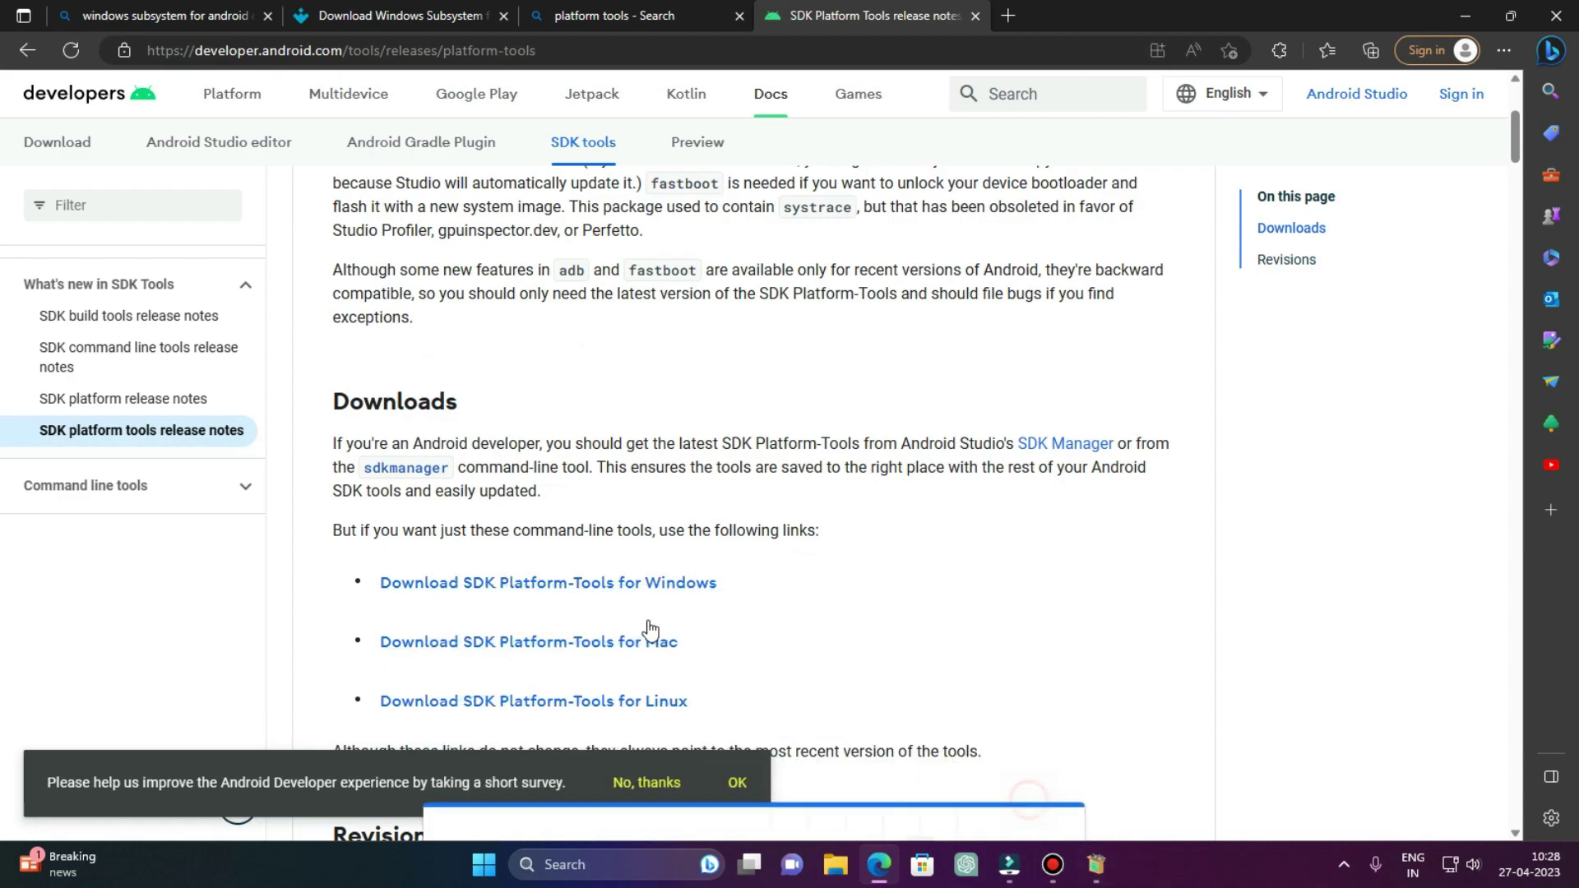
# Download SDK Platform-Tools for Windows, agreeing to the licence terms and conditions
pyautogui.click(652, 583)
pyautogui.scroll(-20, 973, 613)
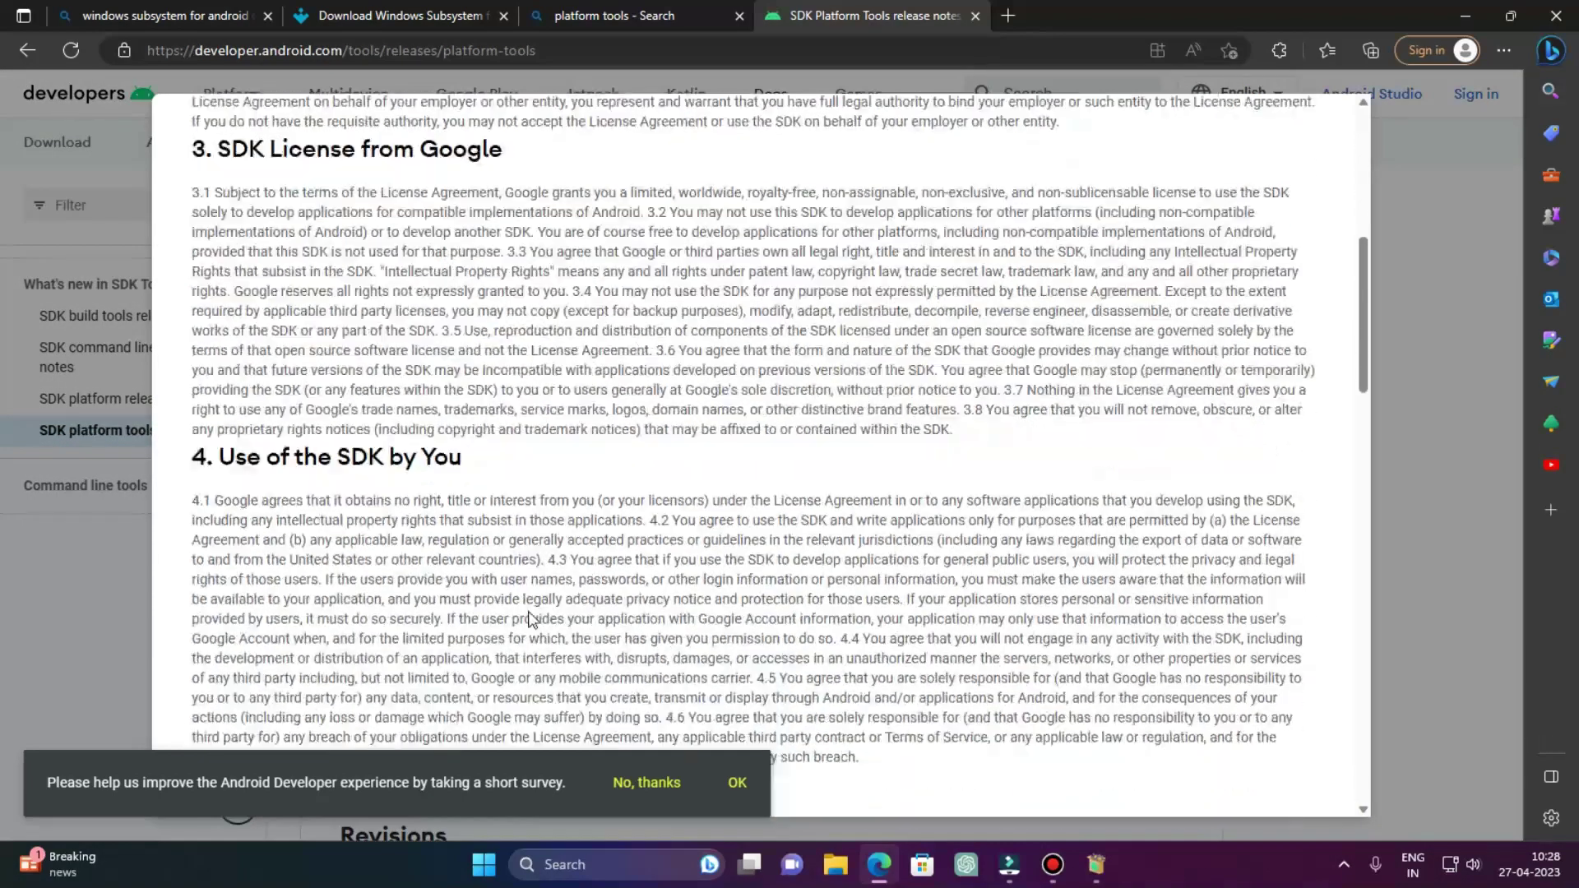
pyautogui.click(274, 649)
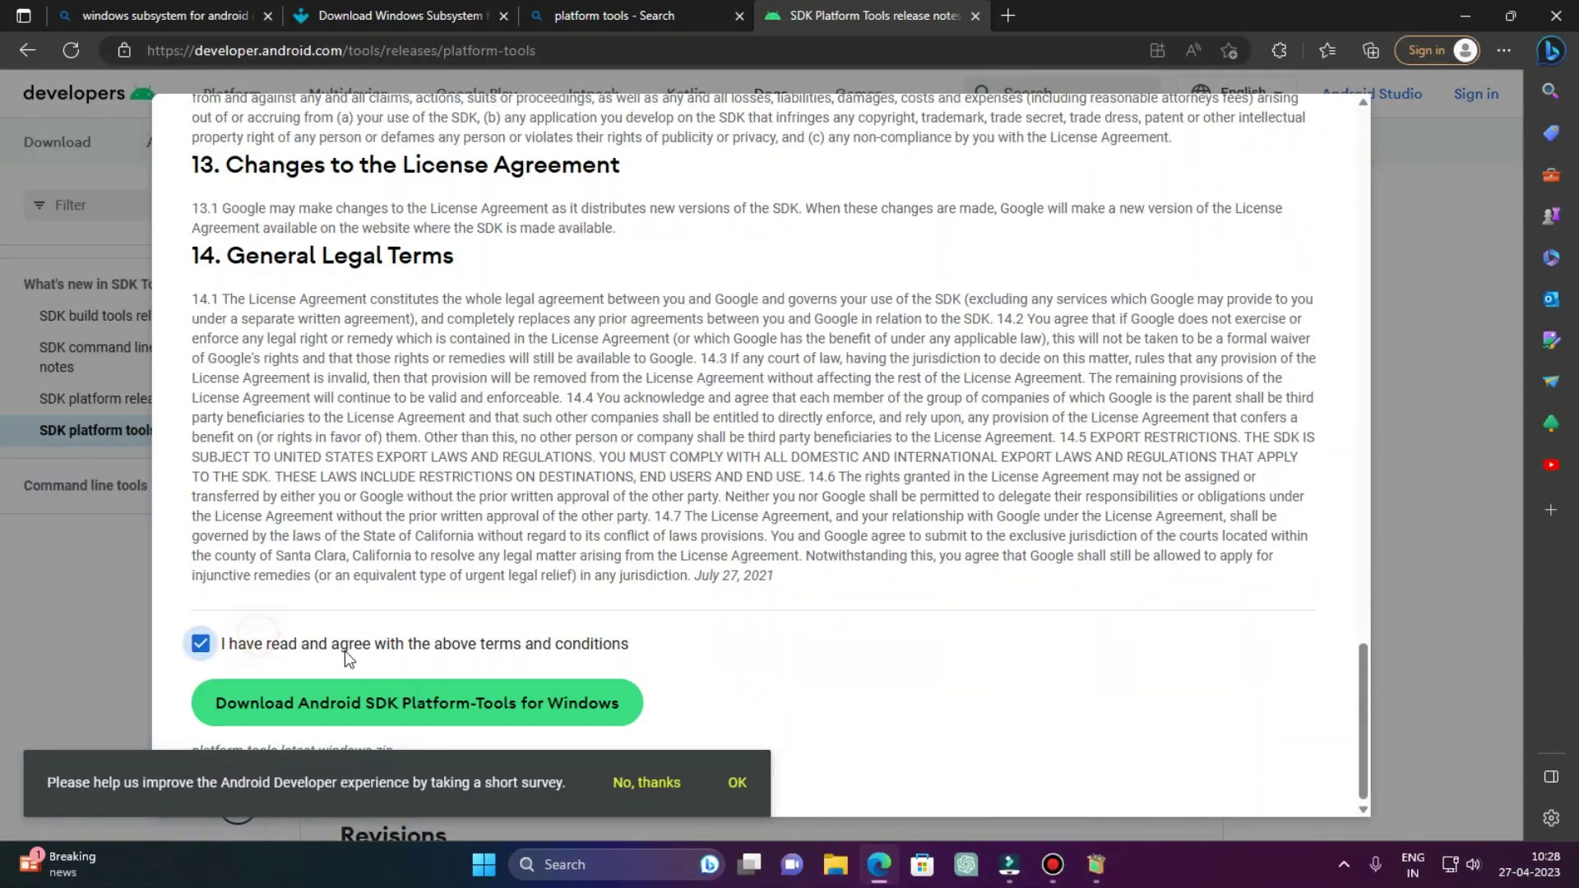
pyautogui.click(556, 696)
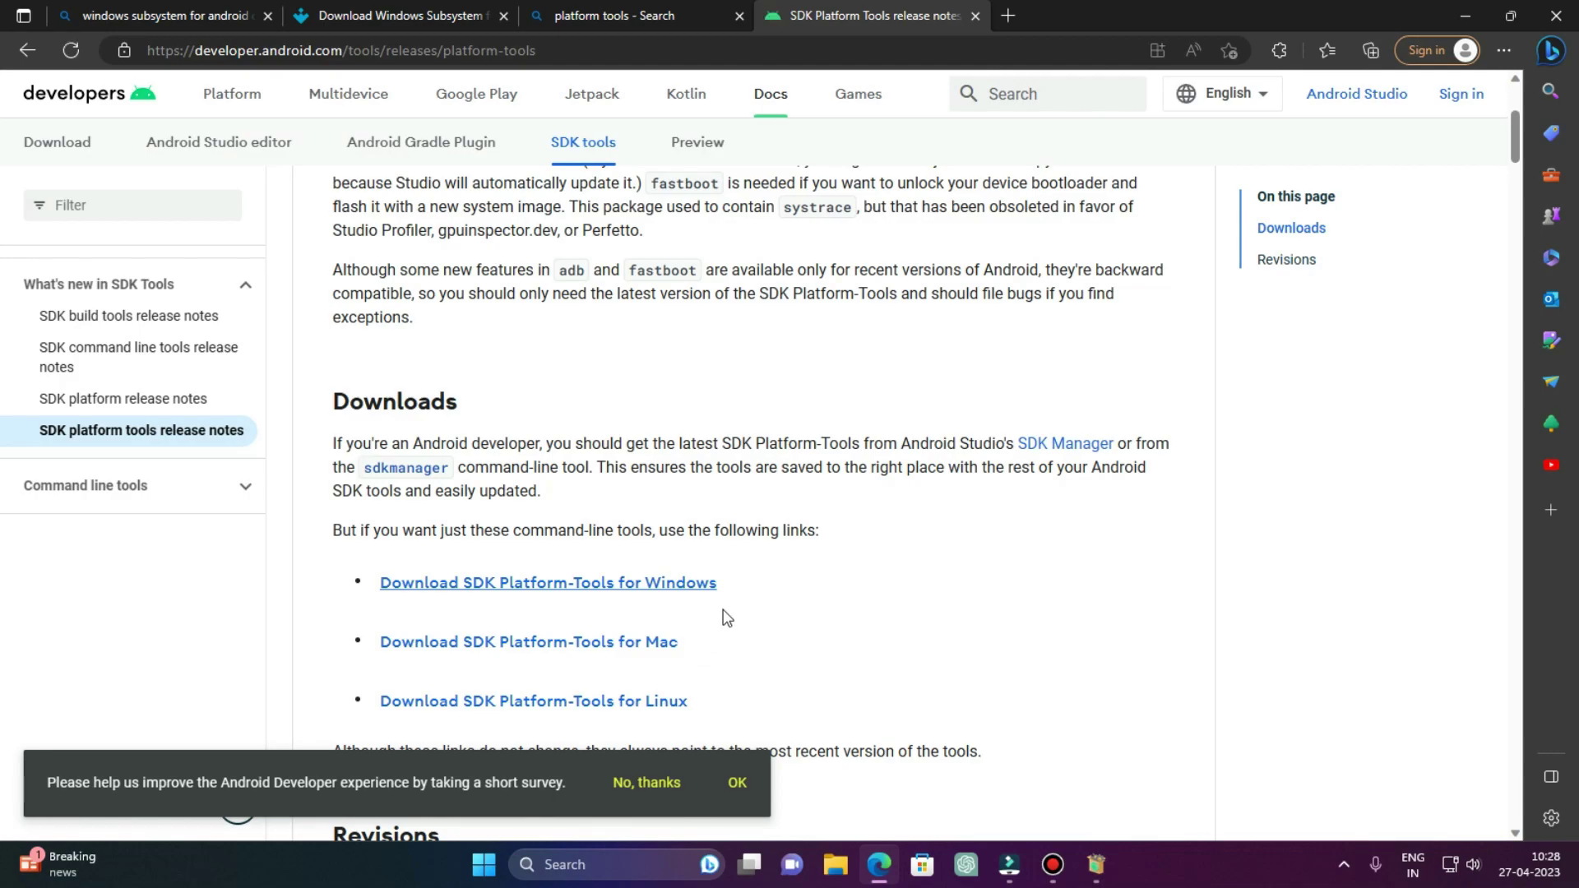
# Show the downloaded platform-tools_r34.0.1-windows archive in its folder, put it on the desktop, and close the Downloads folder
pyautogui.click(1303, 132)
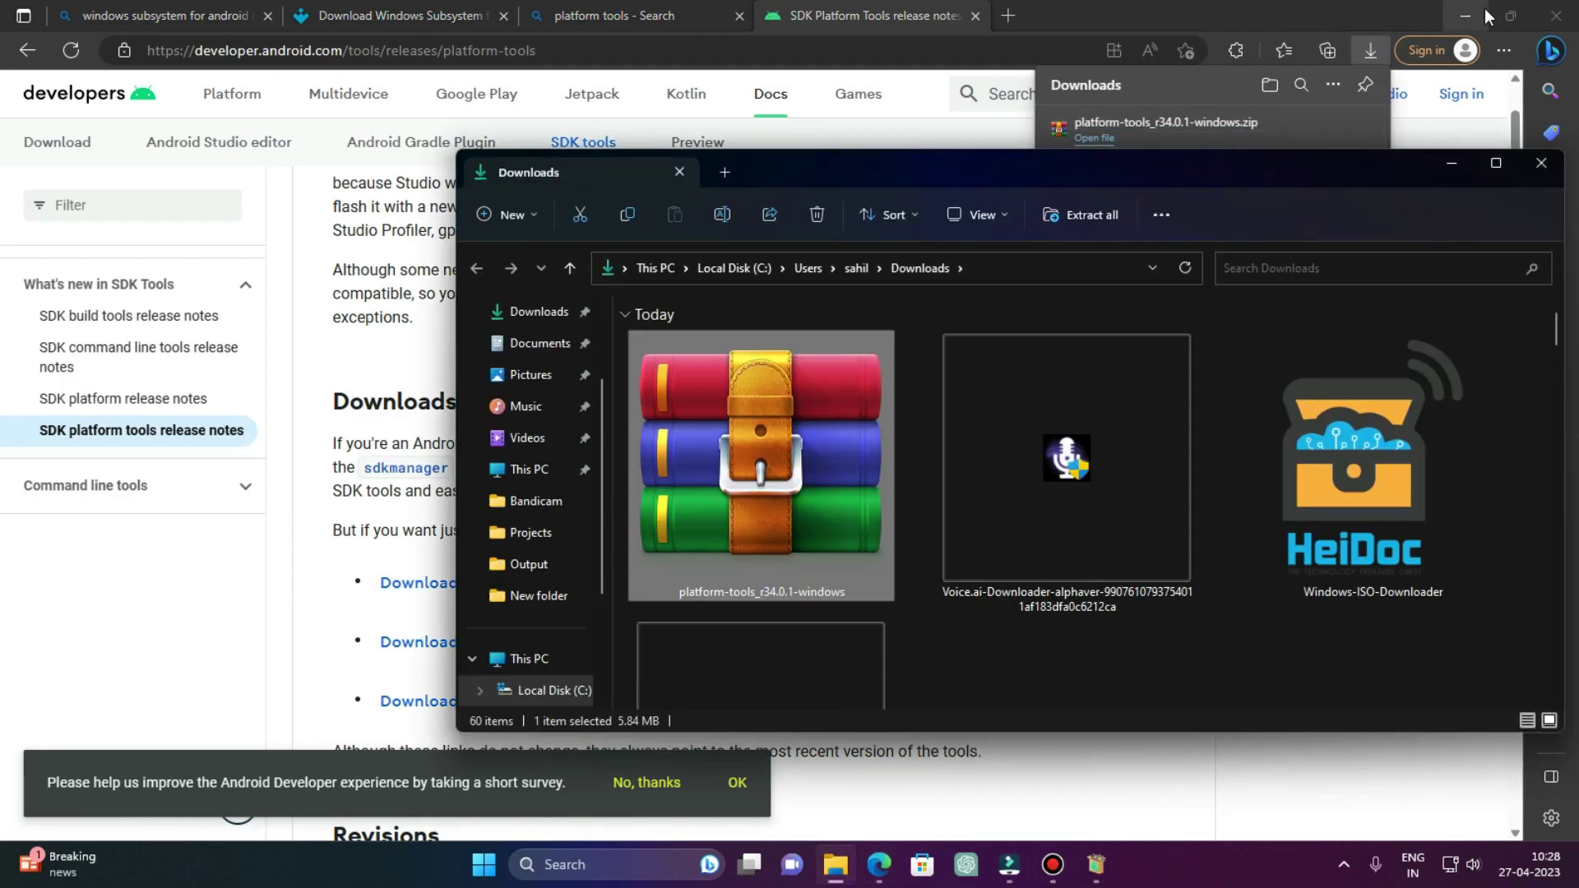
pyautogui.press('super+Home')
pyautogui.moveTo(477, 47); pyautogui.dragTo(602, 142)
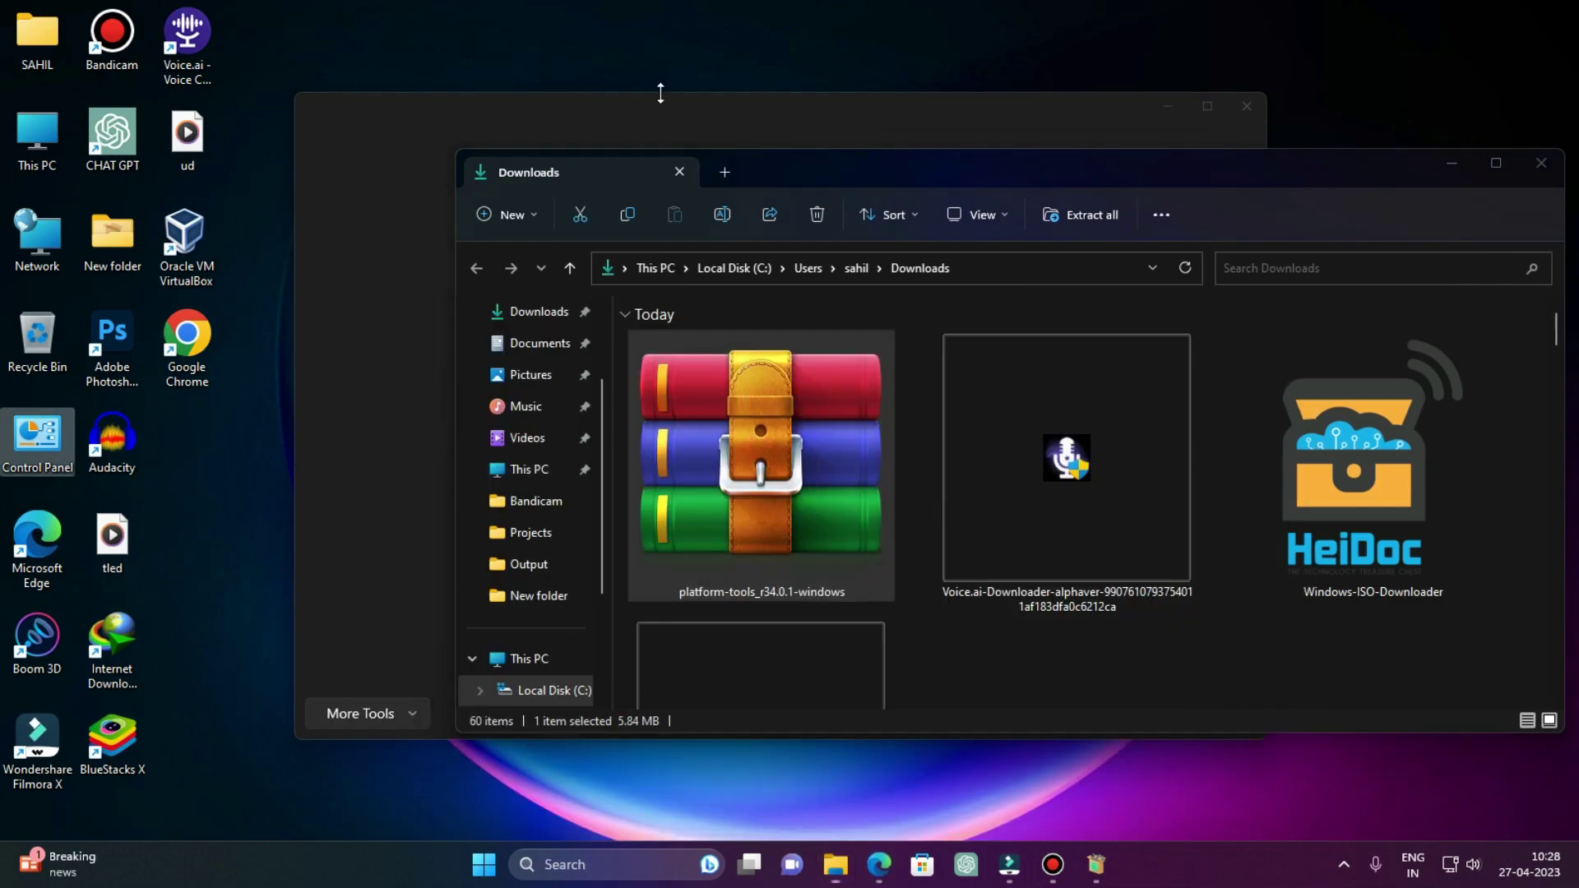
pyautogui.hotkey('ctrl', 'v')
pyautogui.click(1541, 163)
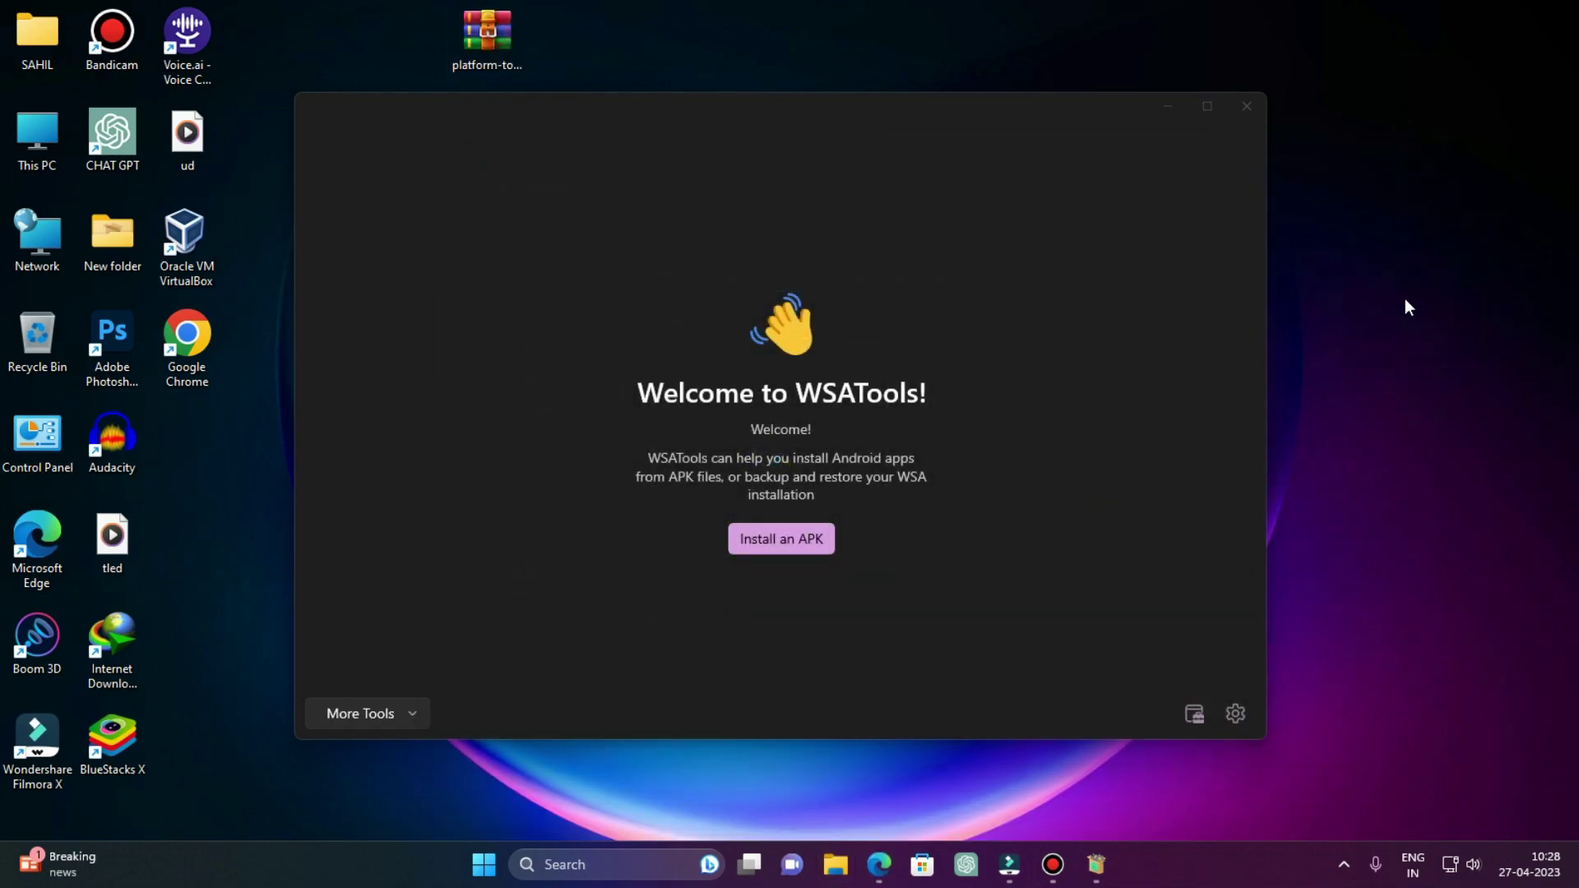
# Extract the platform-tools_r34.0.1-windows archive to a desktop folder, check the contents of its platform-tools subfolder, and close the folder
pyautogui.moveTo(1309, 409); pyautogui.dragTo(1320, 440)
pyautogui.rightClick(1305, 431)
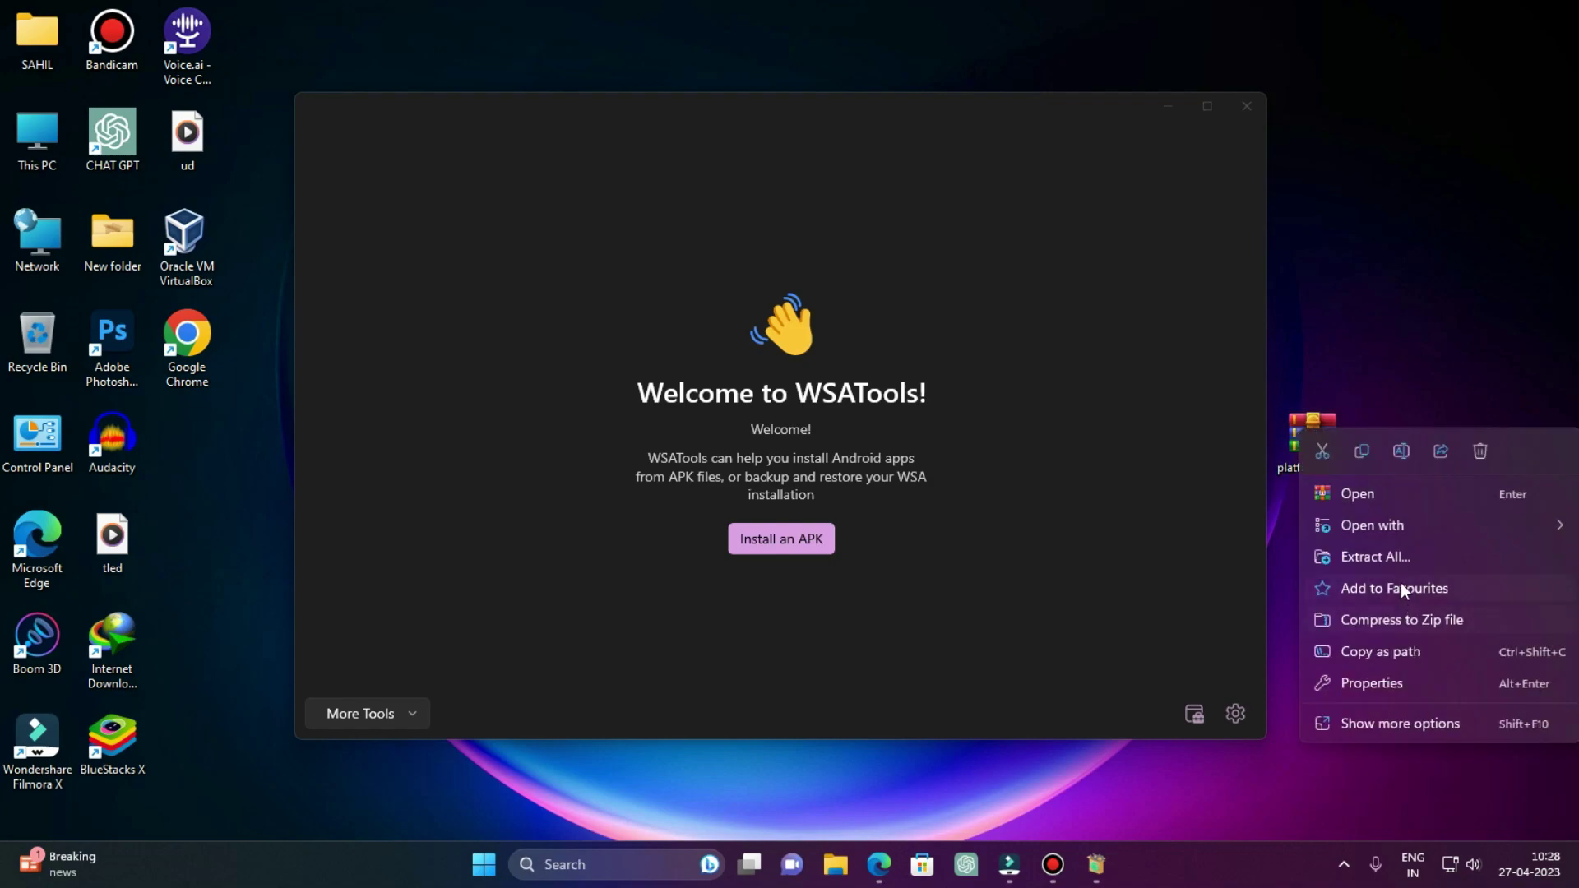
pyautogui.click(1392, 556)
pyautogui.click(970, 621)
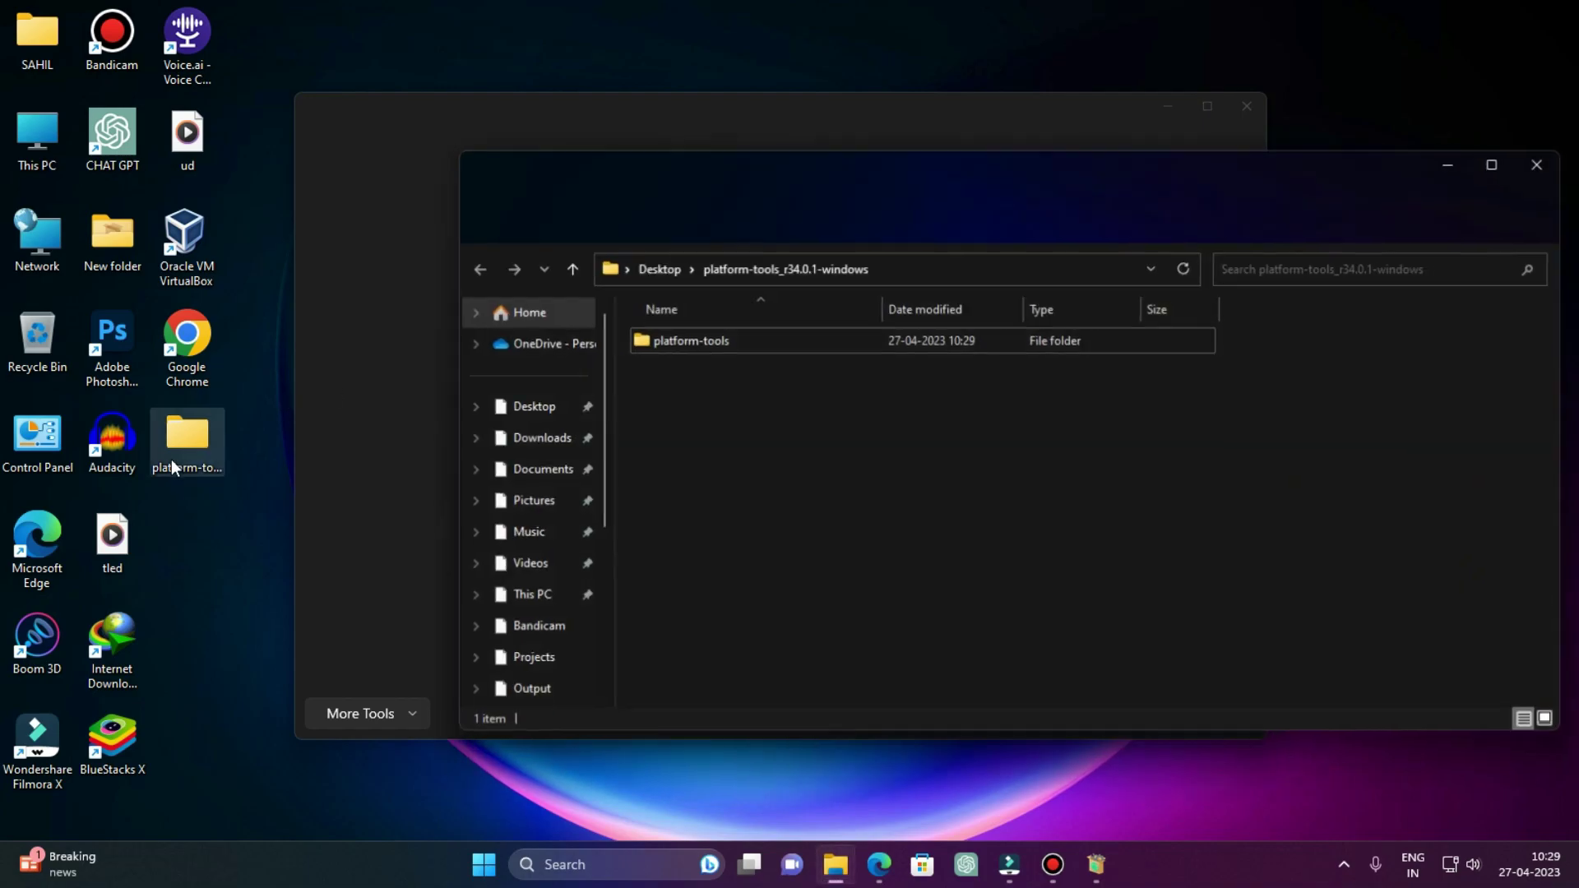
pyautogui.click(679, 342)
pyautogui.doubleClick(678, 342)
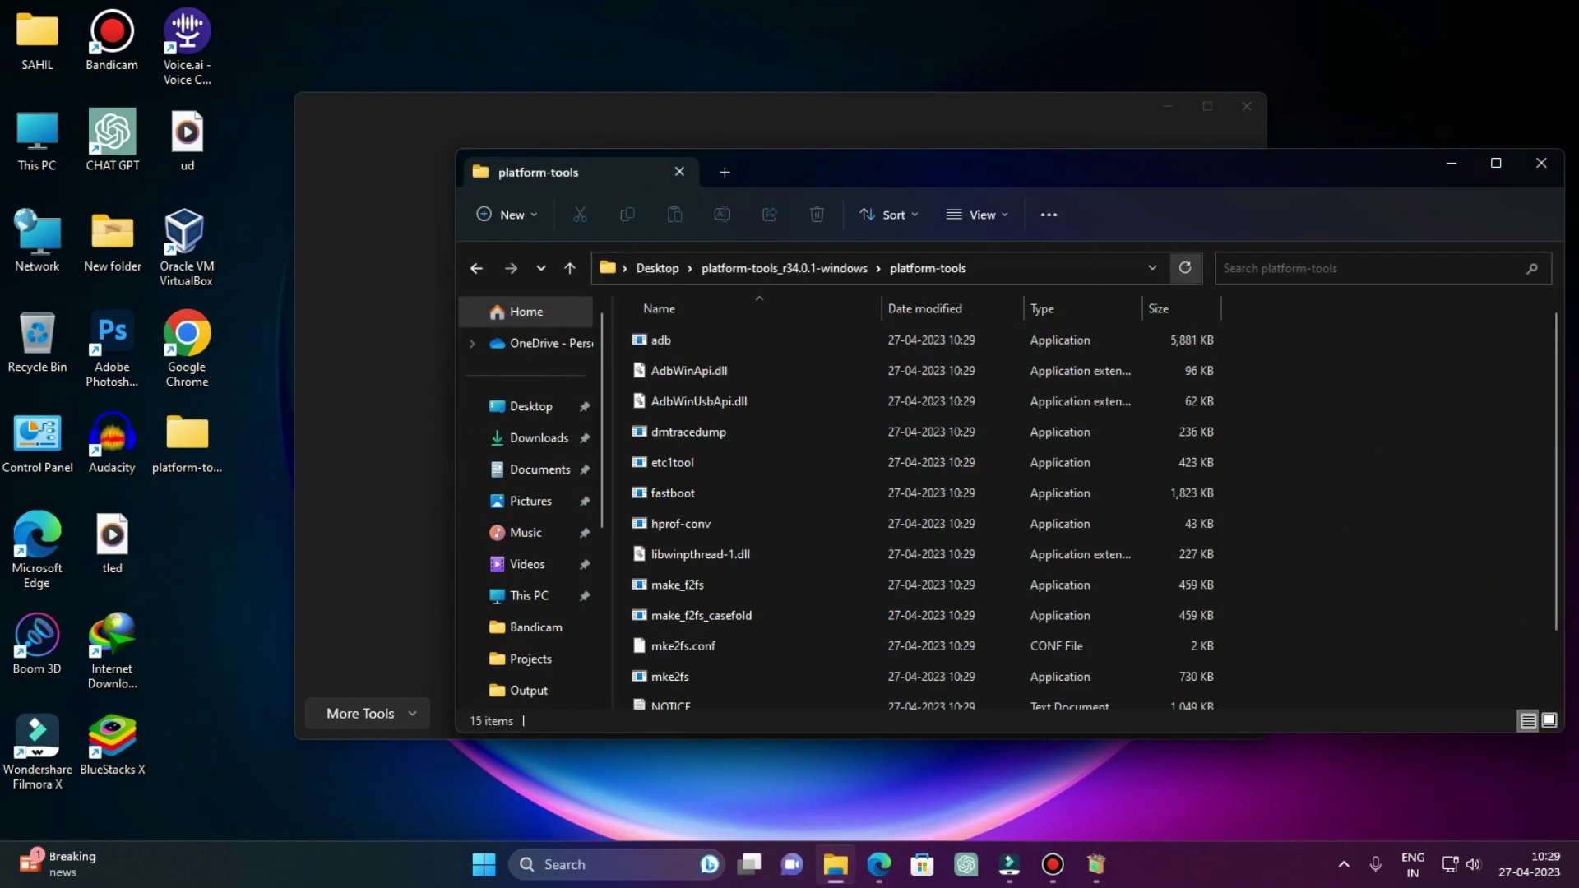
pyautogui.click(1540, 164)
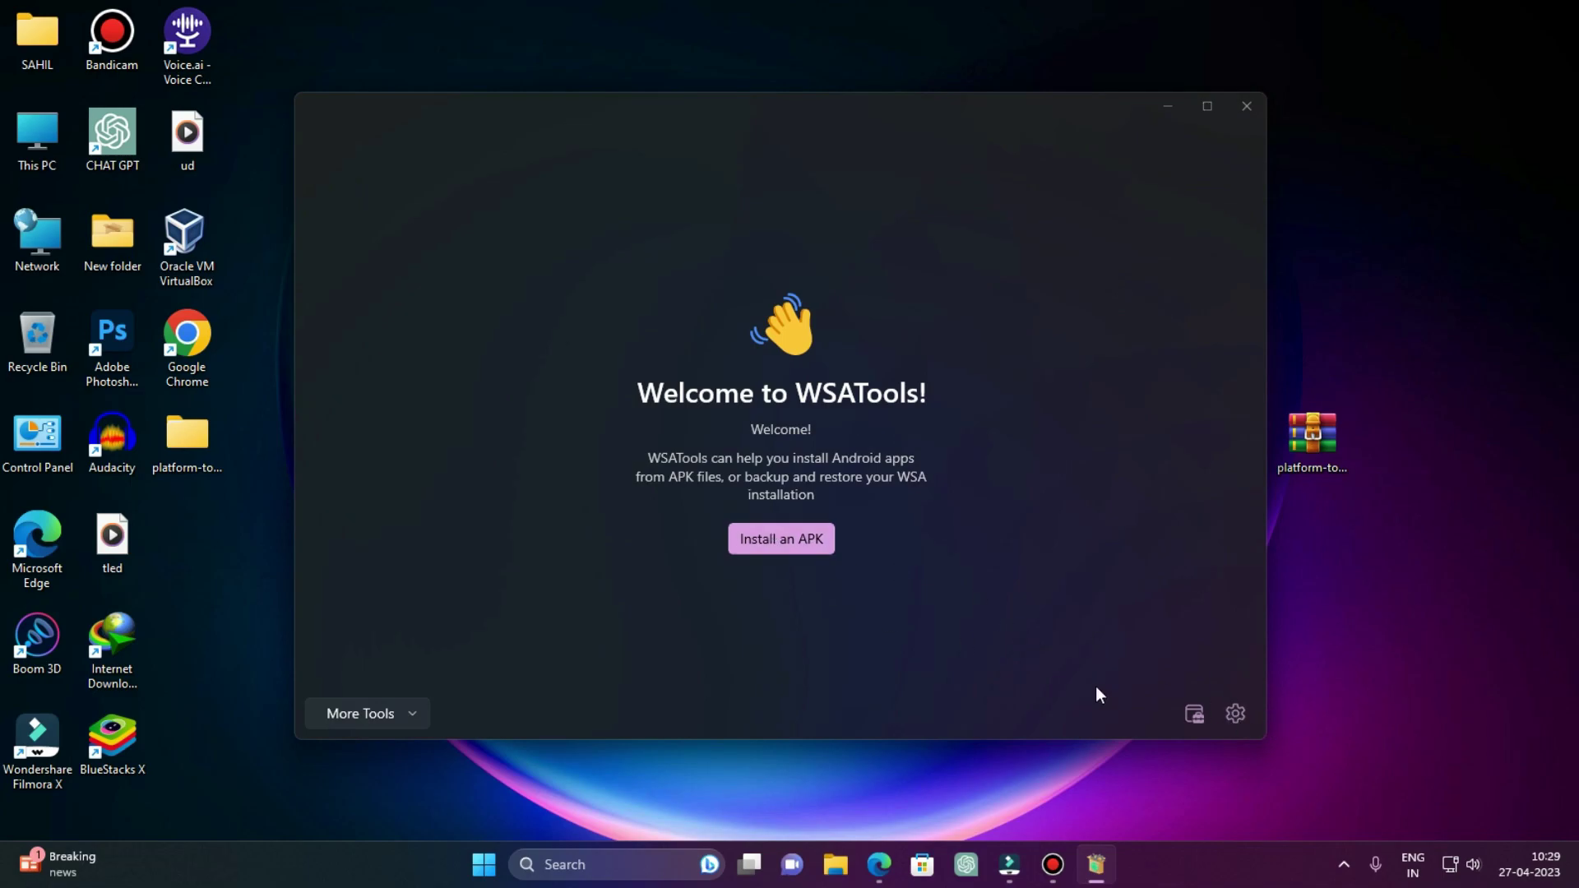
# Clear the stored Custom ADB Location in the WSATools settings
pyautogui.moveTo(704, 123); pyautogui.dragTo(799, 163)
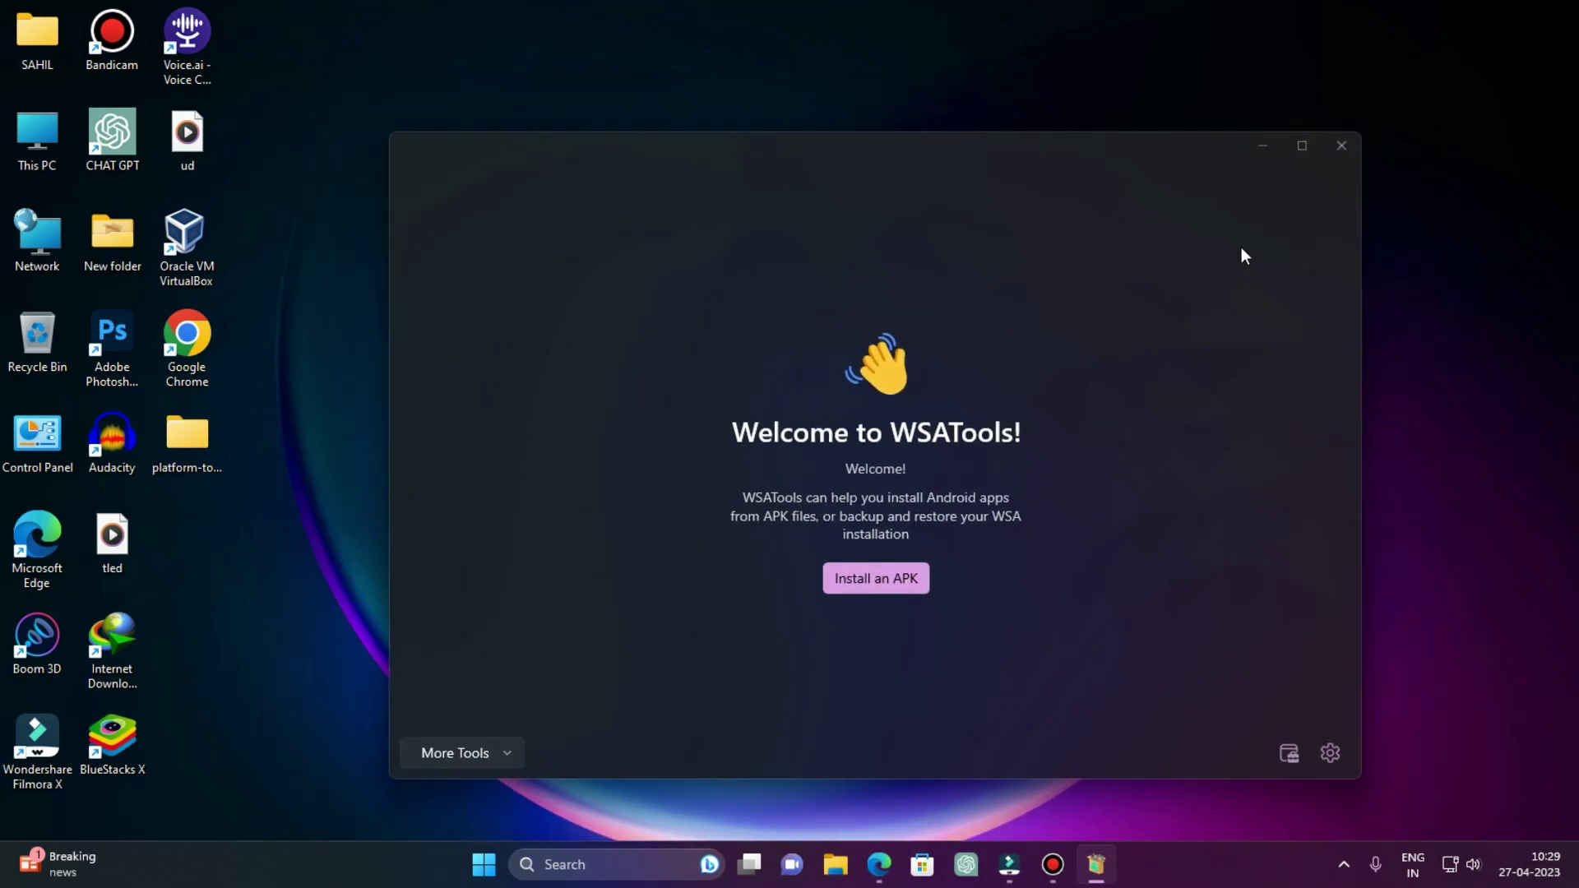
pyautogui.click(1329, 753)
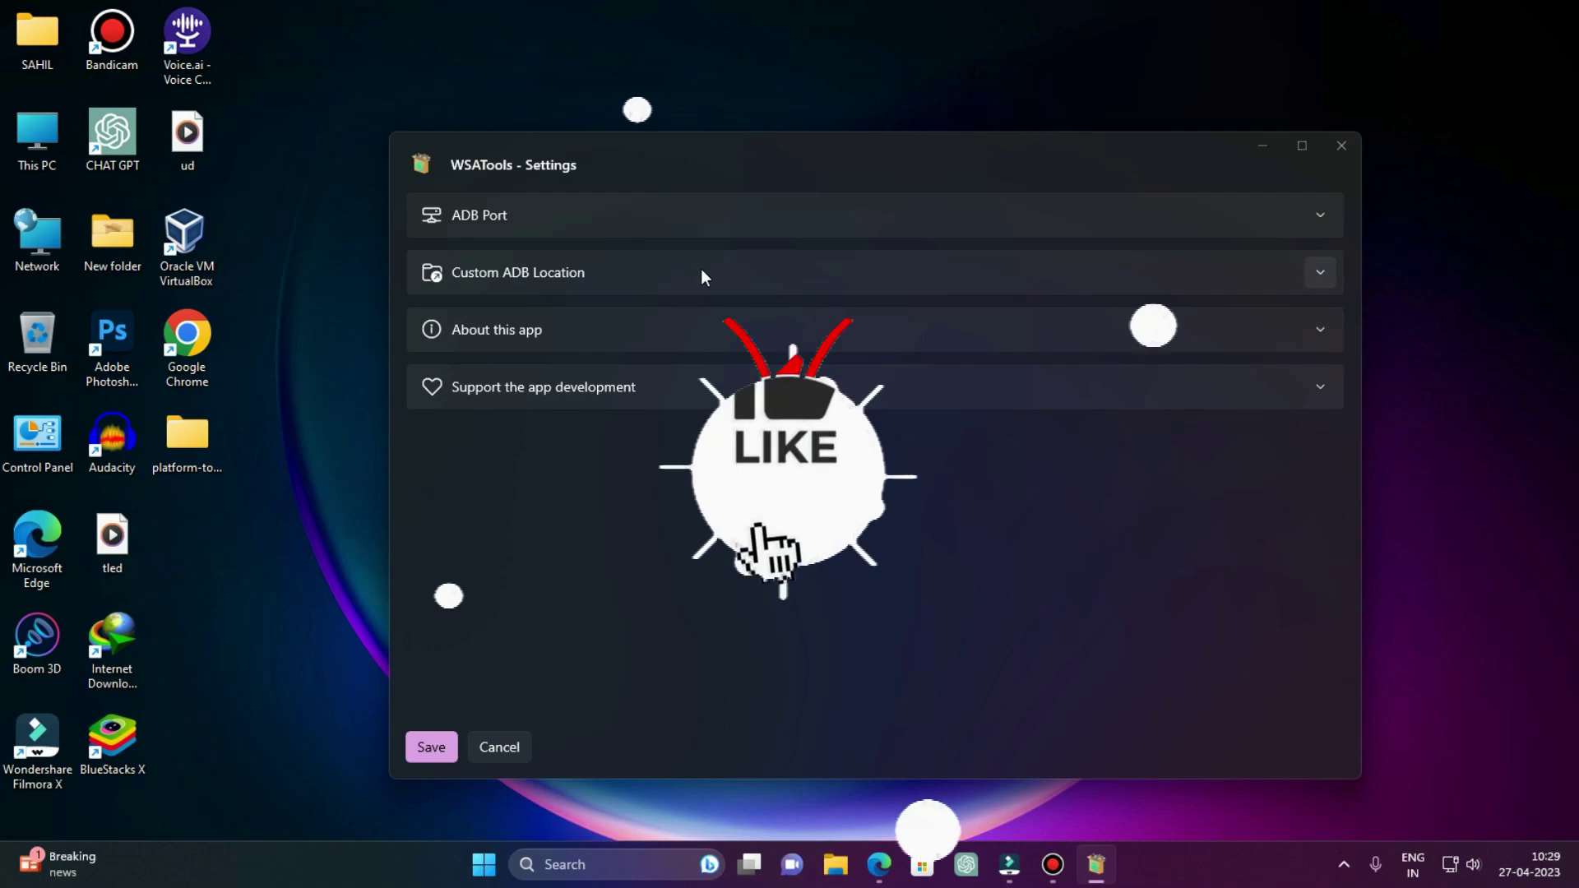
pyautogui.click(1314, 273)
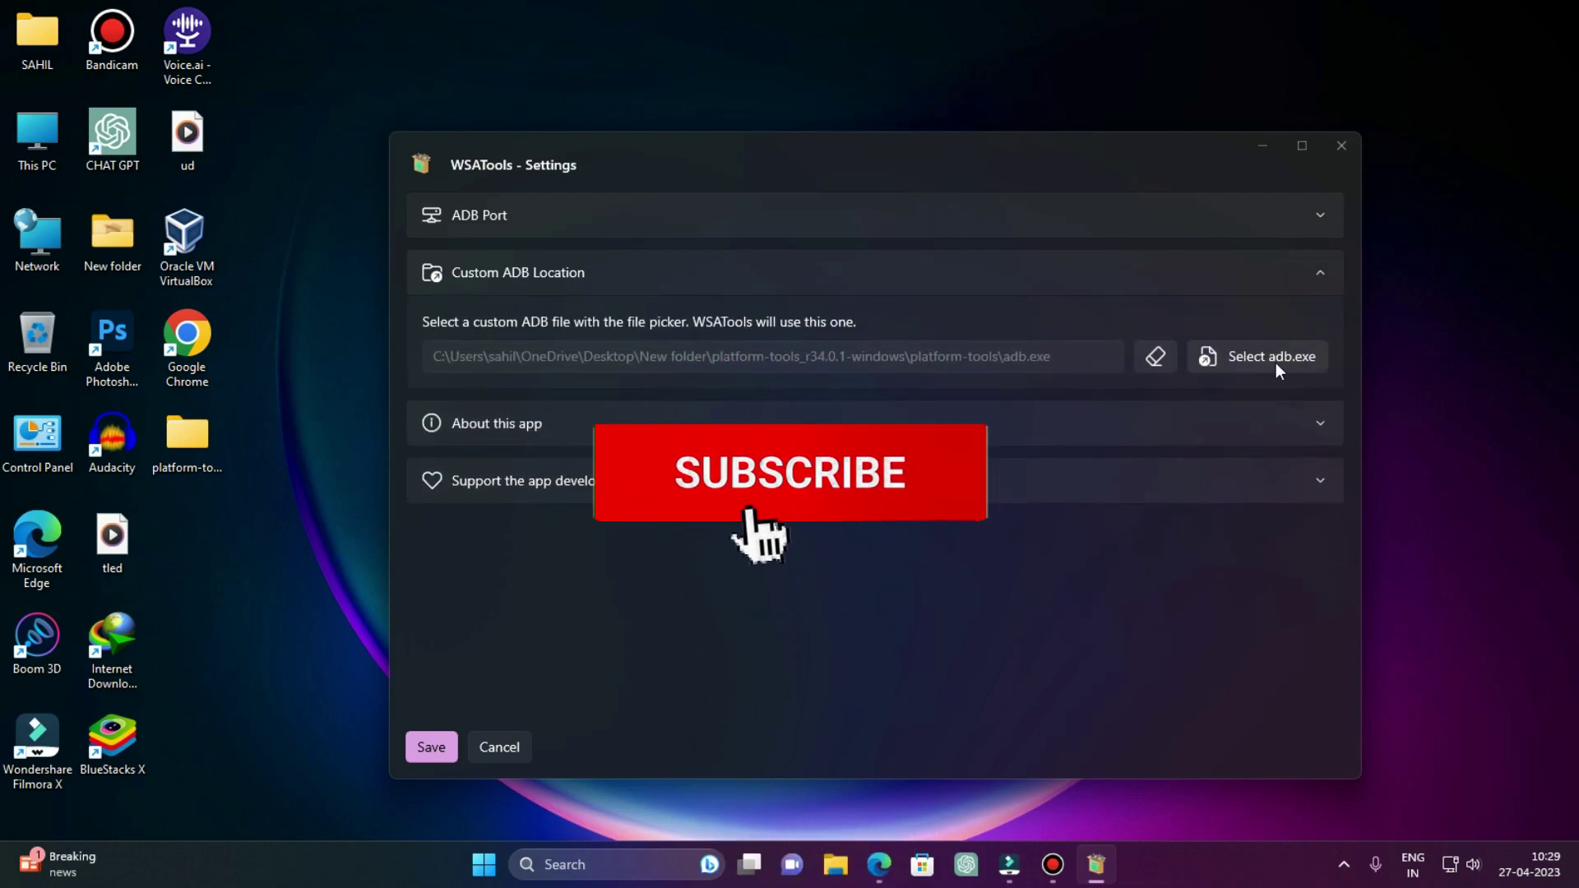
pyautogui.click(1175, 362)
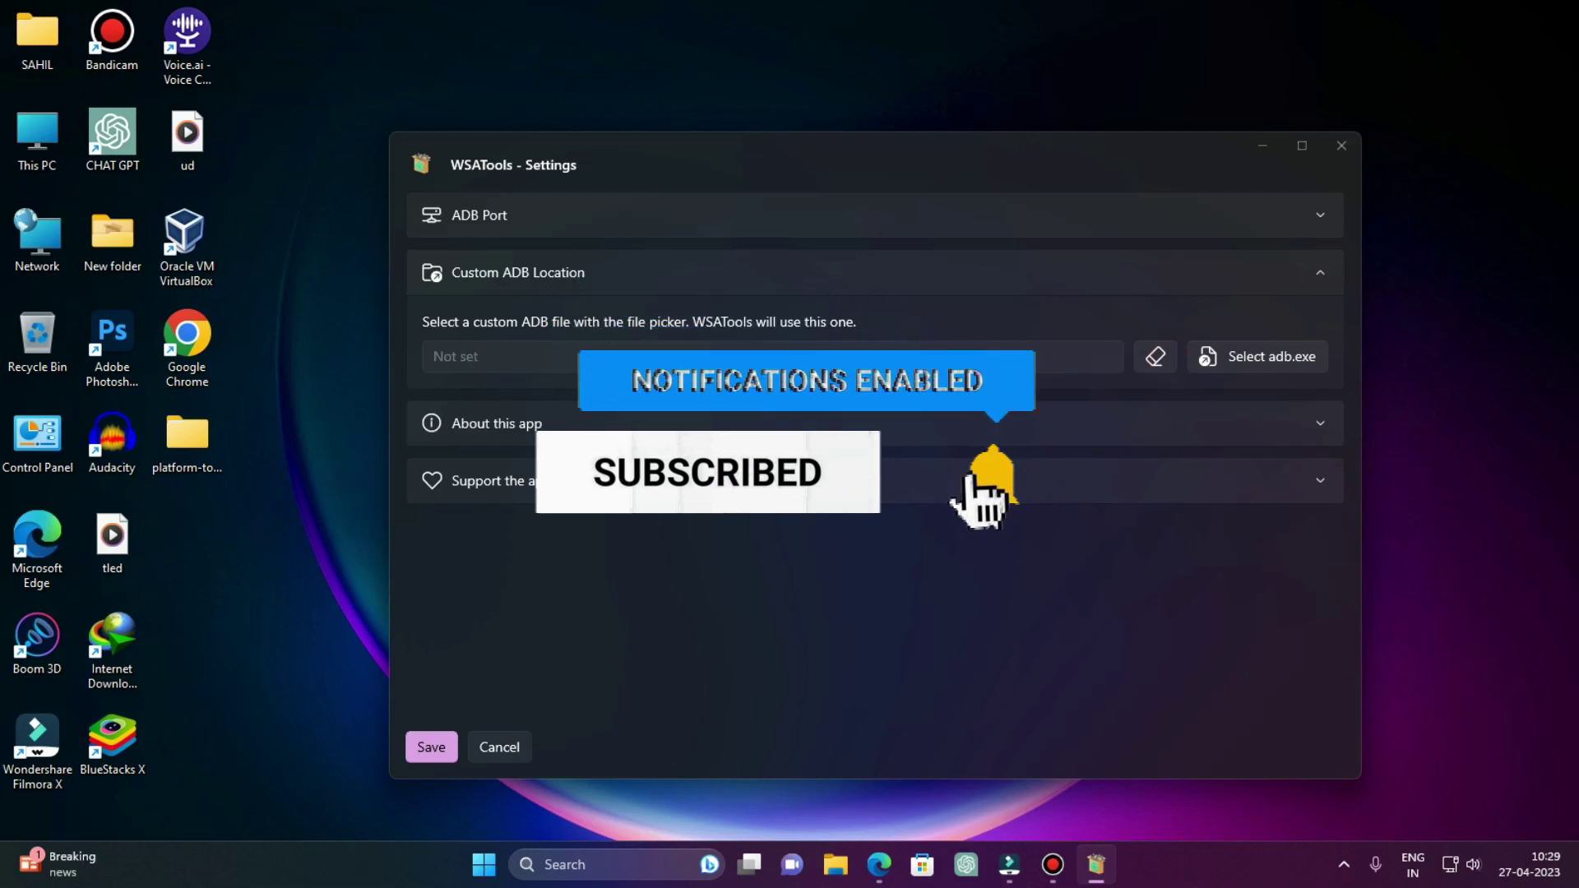
# Select adb from the extracted platform-tools folder on the desktop as the custom ADB file and save the settings
pyautogui.click(1307, 357)
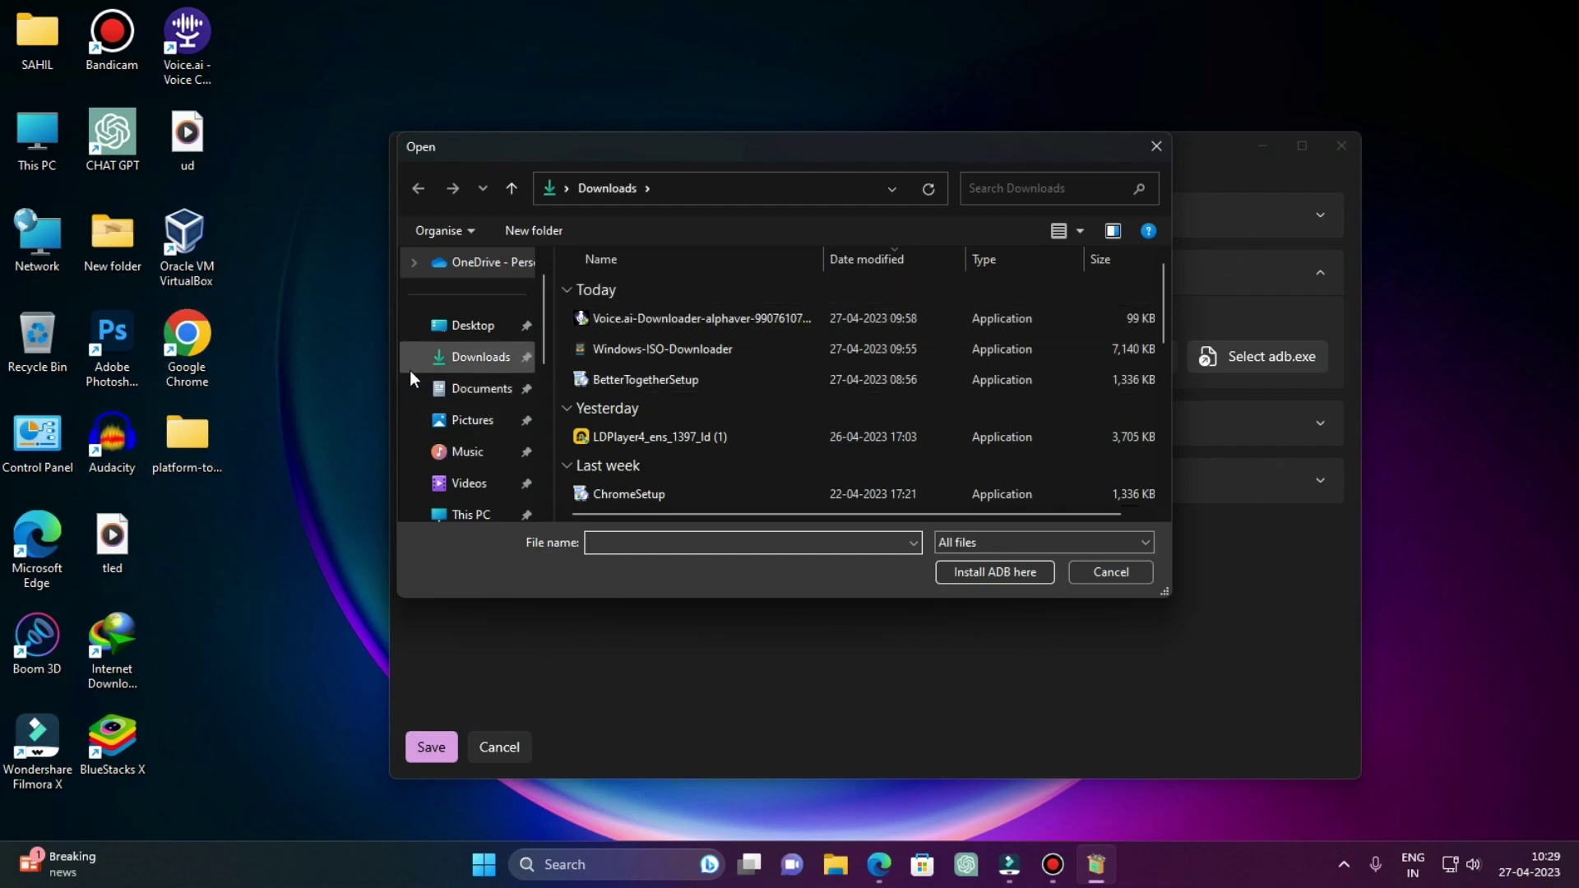
pyautogui.click(458, 326)
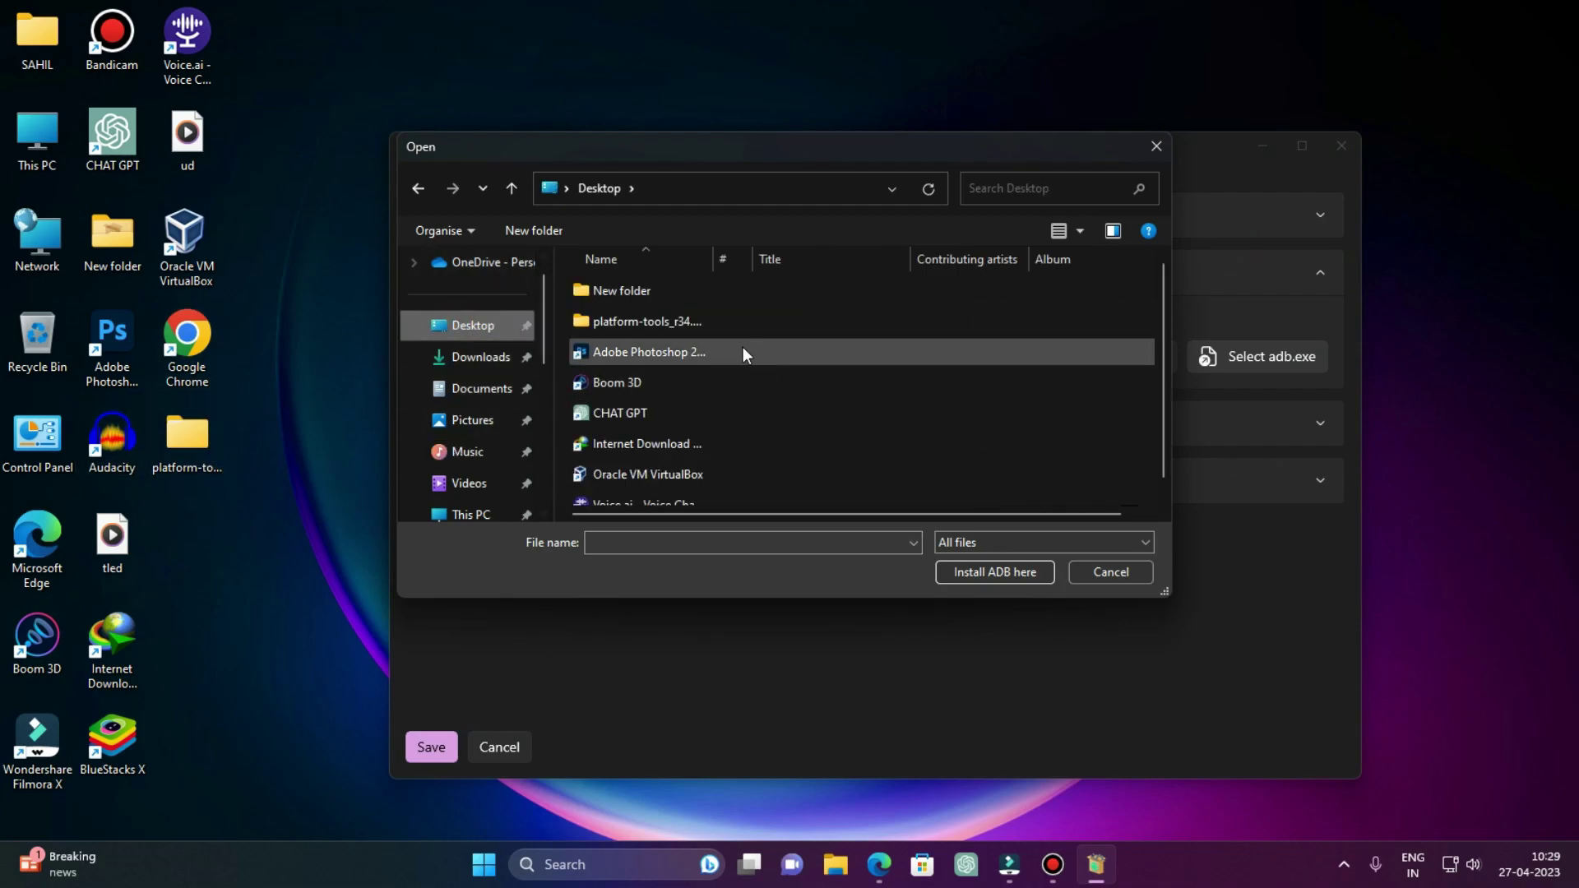
pyautogui.doubleClick(638, 314)
pyautogui.click(667, 290)
pyautogui.doubleClick(668, 290)
pyautogui.click(639, 290)
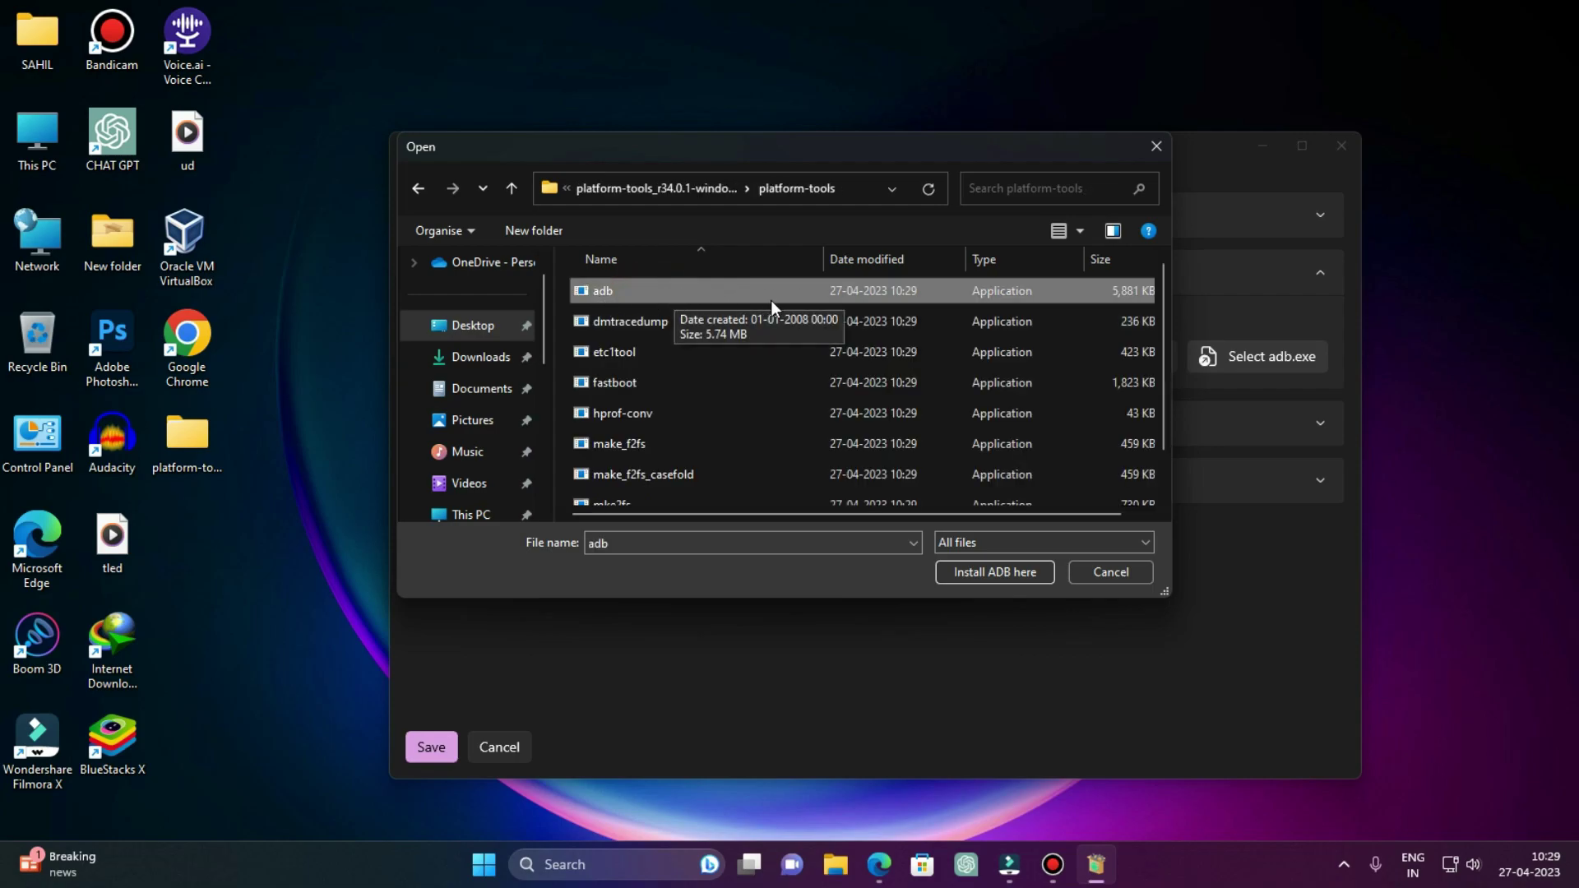
pyautogui.click(1012, 572)
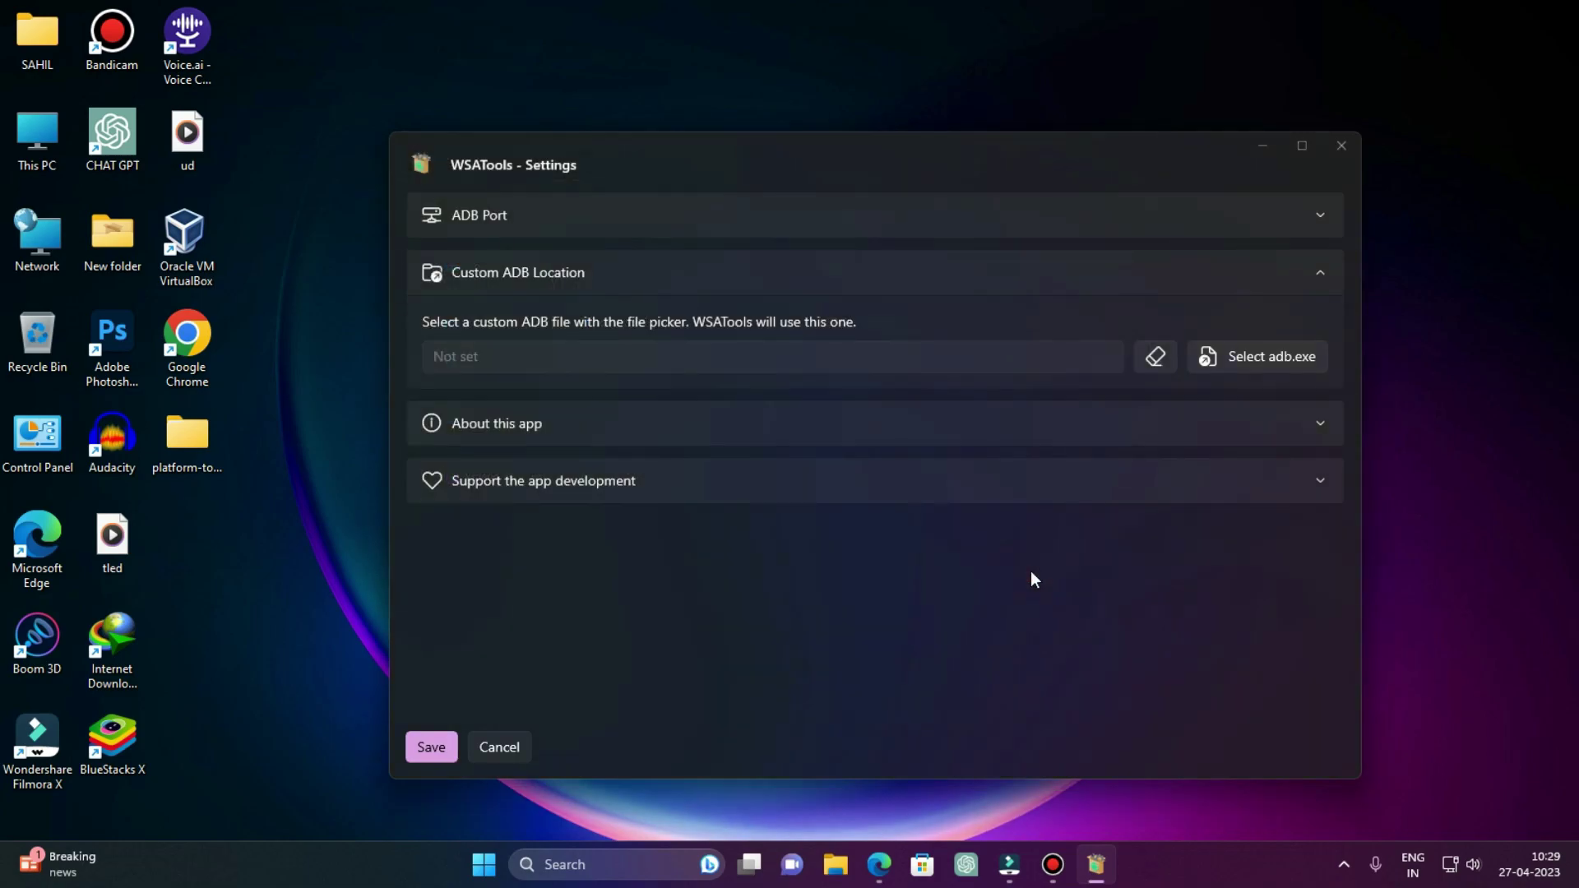
pyautogui.click(447, 745)
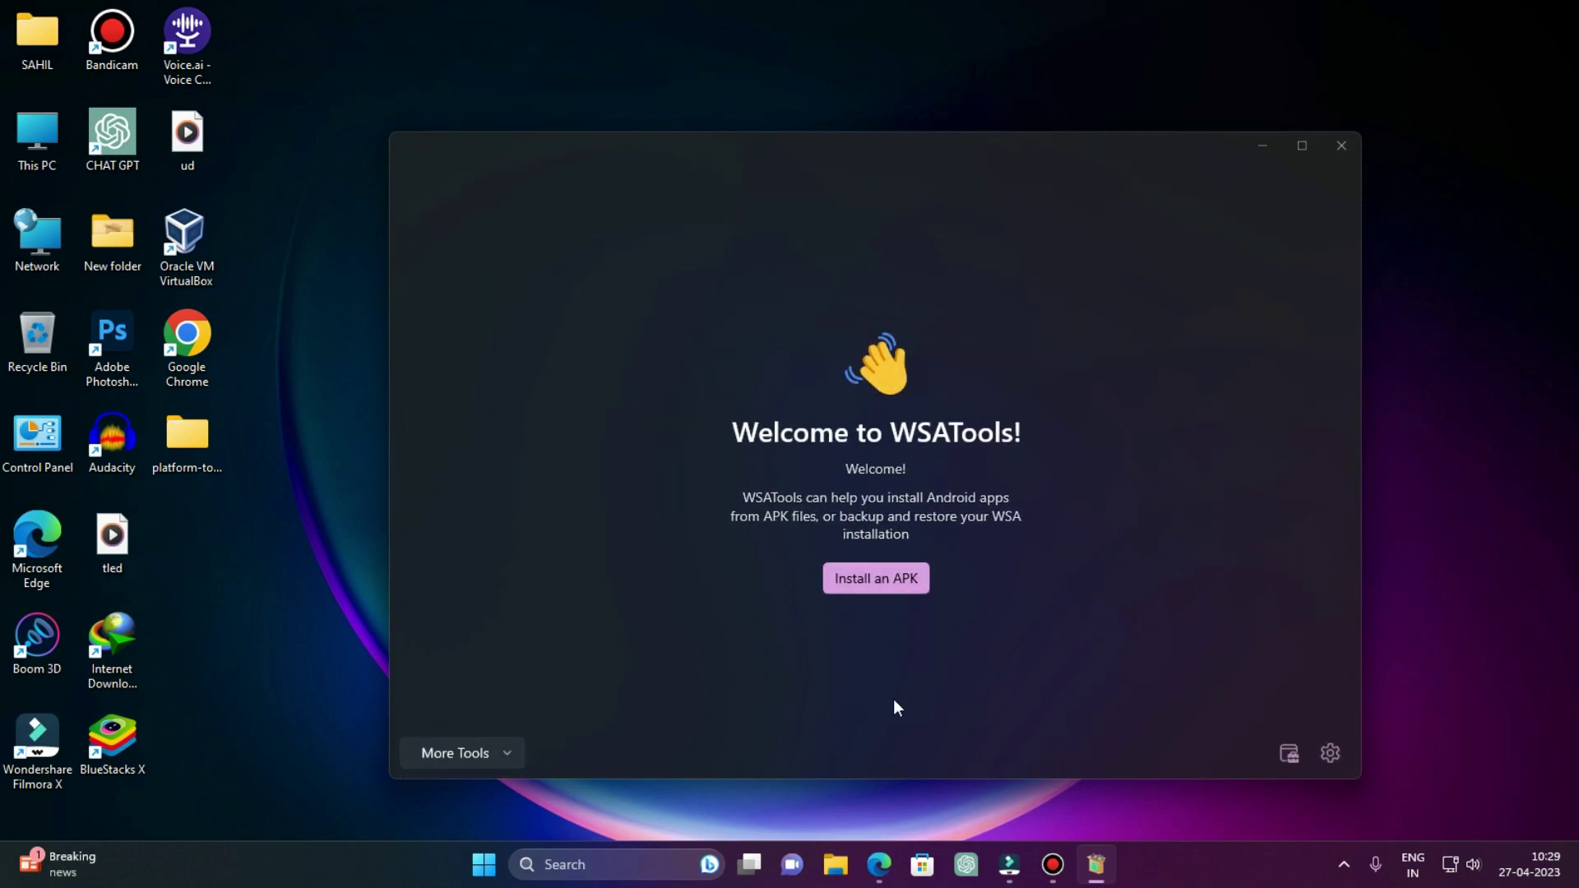
# Switch to Microsoft Edge, close the SDK Platform Tools release notes tab, and minimise the browser
pyautogui.click(878, 865)
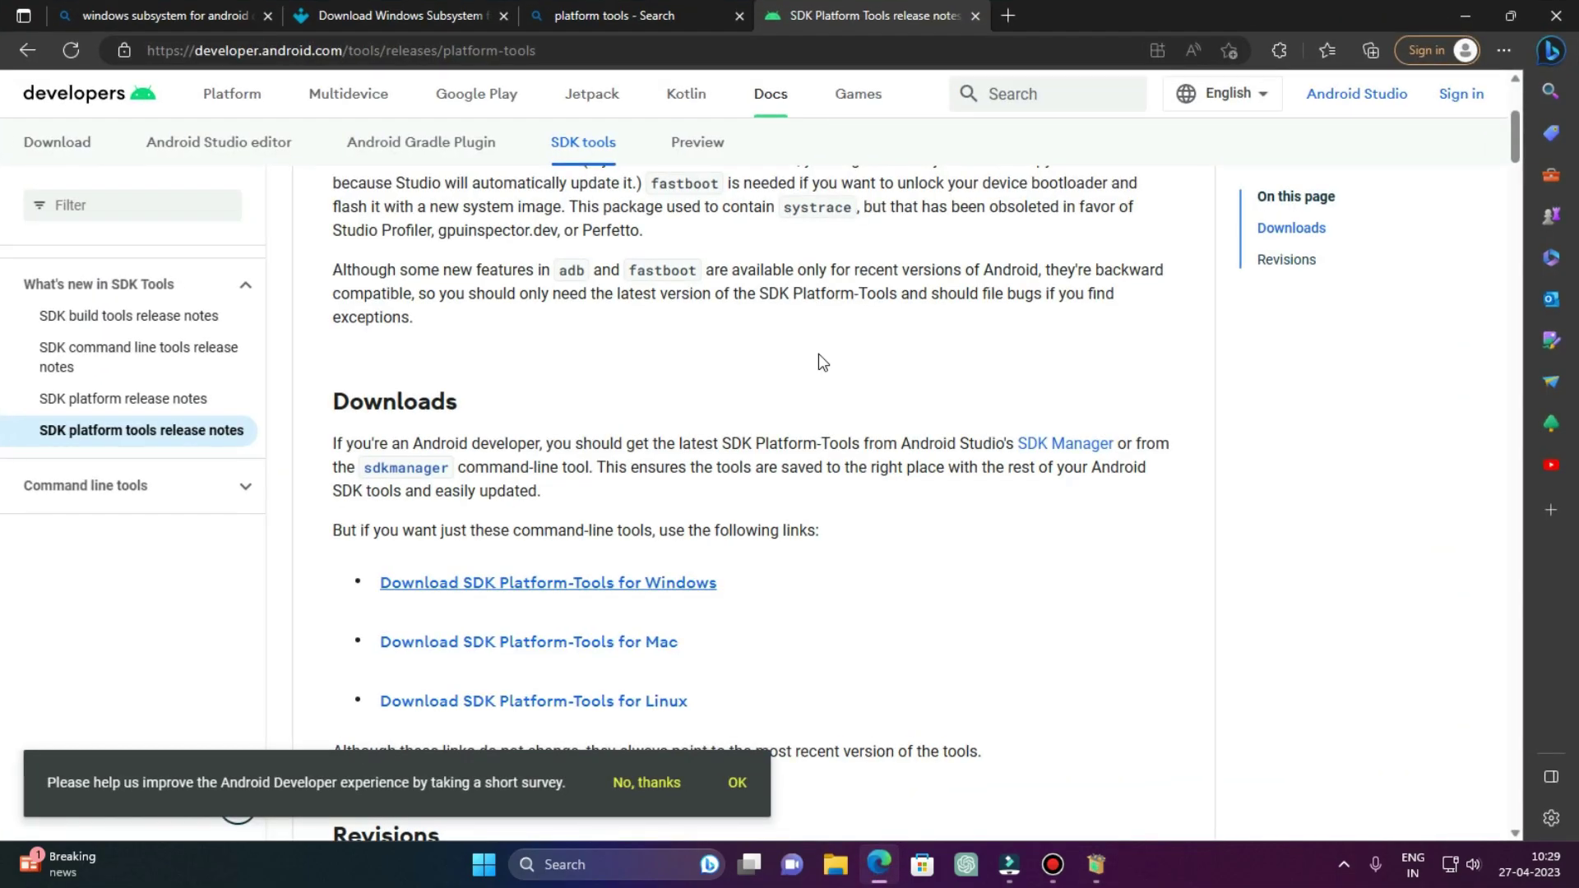
pyautogui.click(976, 16)
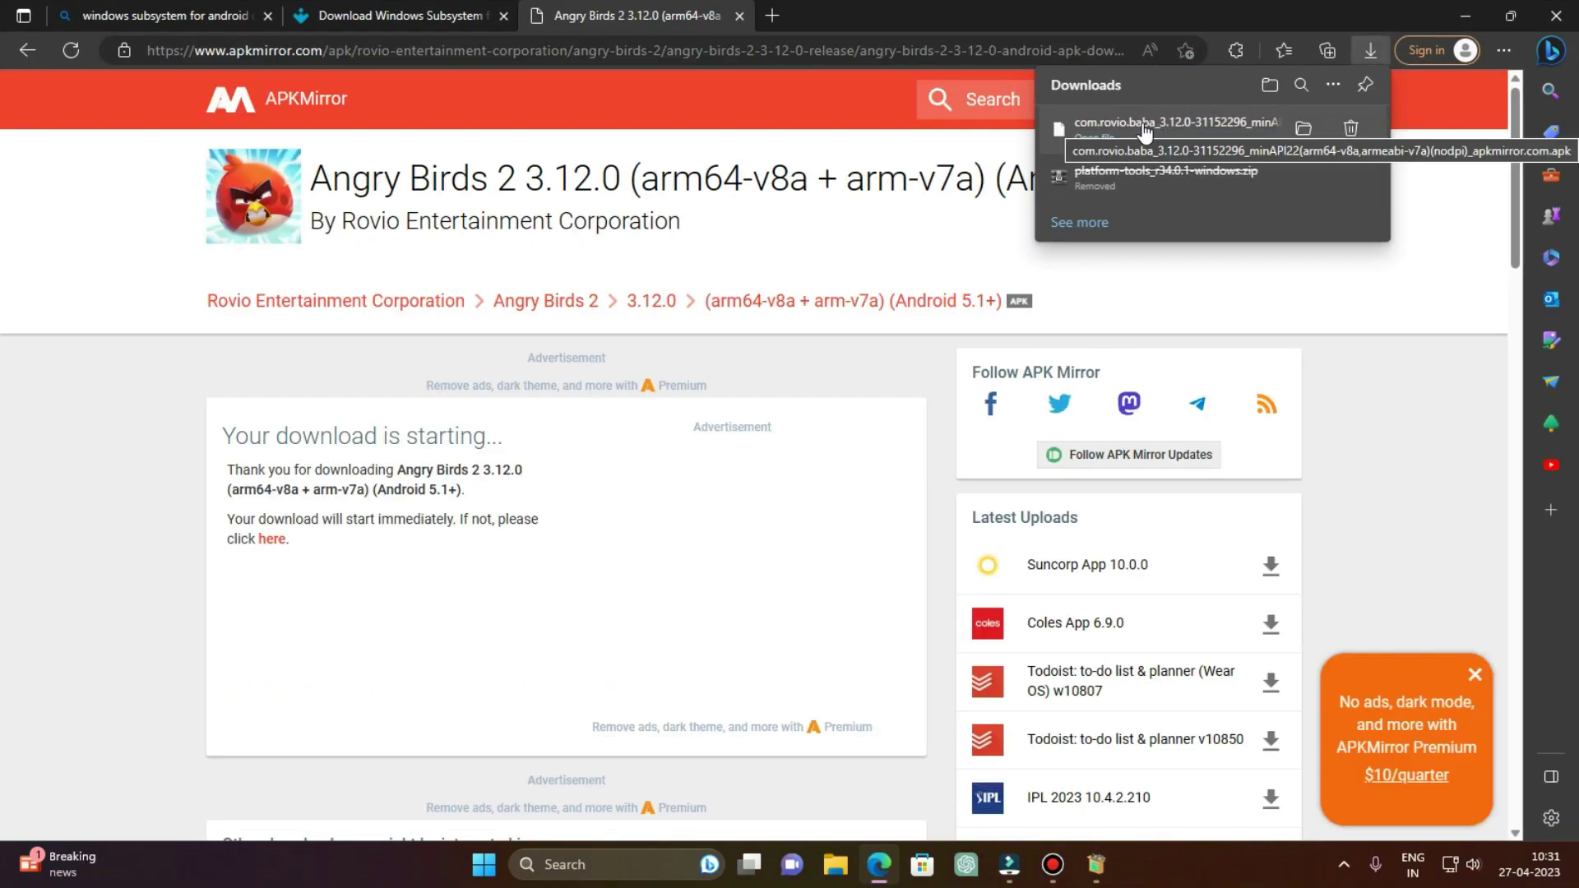
pyautogui.click(1464, 16)
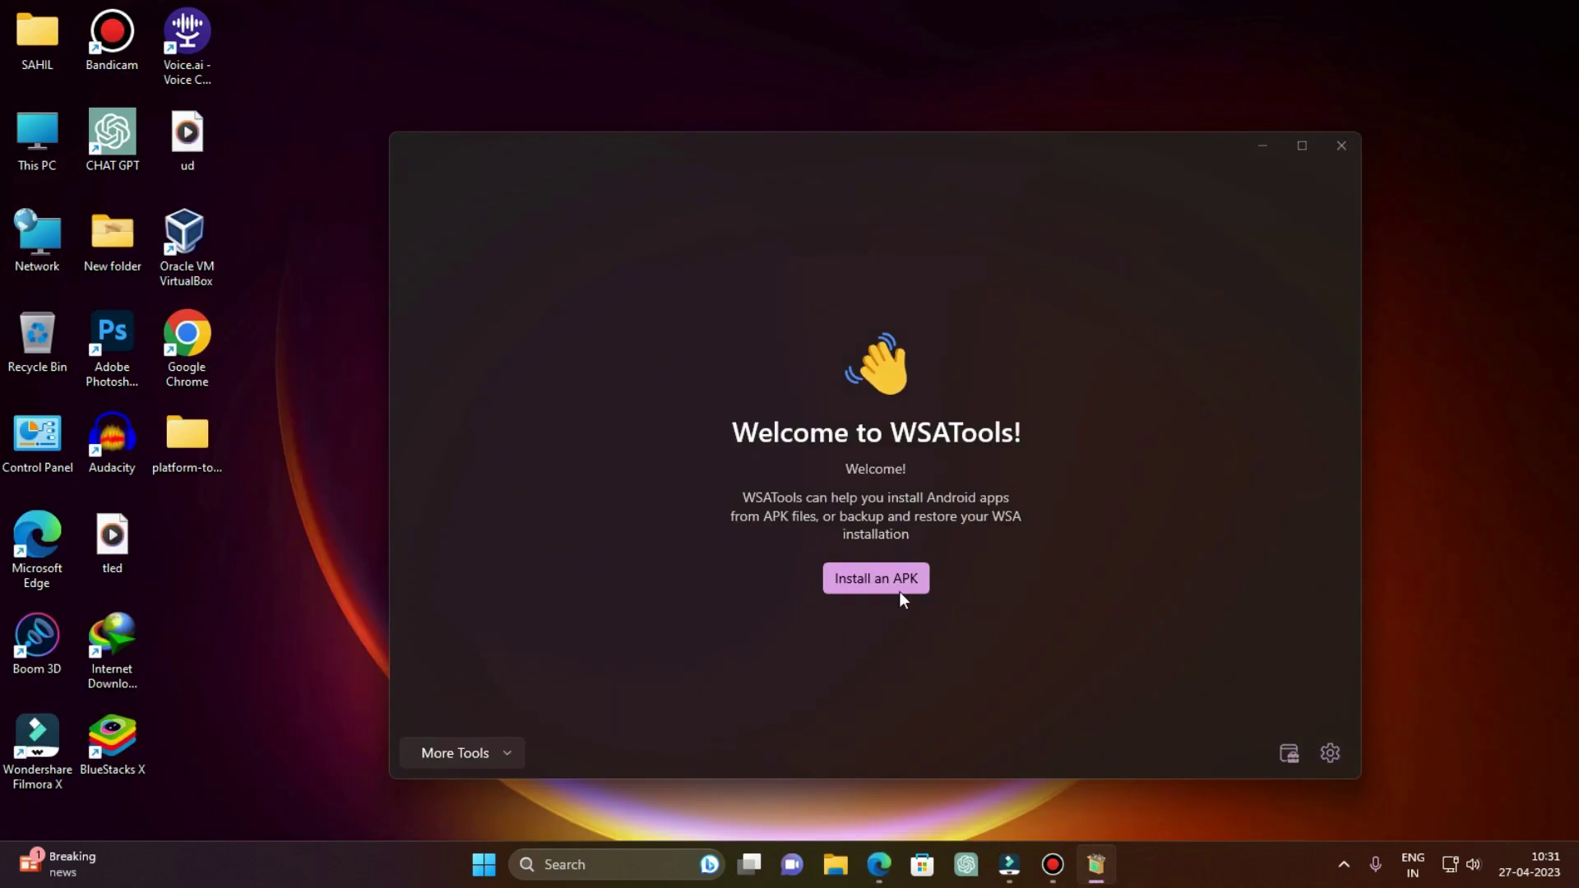
# Load the com.rovio.baba_3.12.0 APK from Downloads in WSATools, allow ADB debugging, and install Angry Birds 2
pyautogui.click(901, 585)
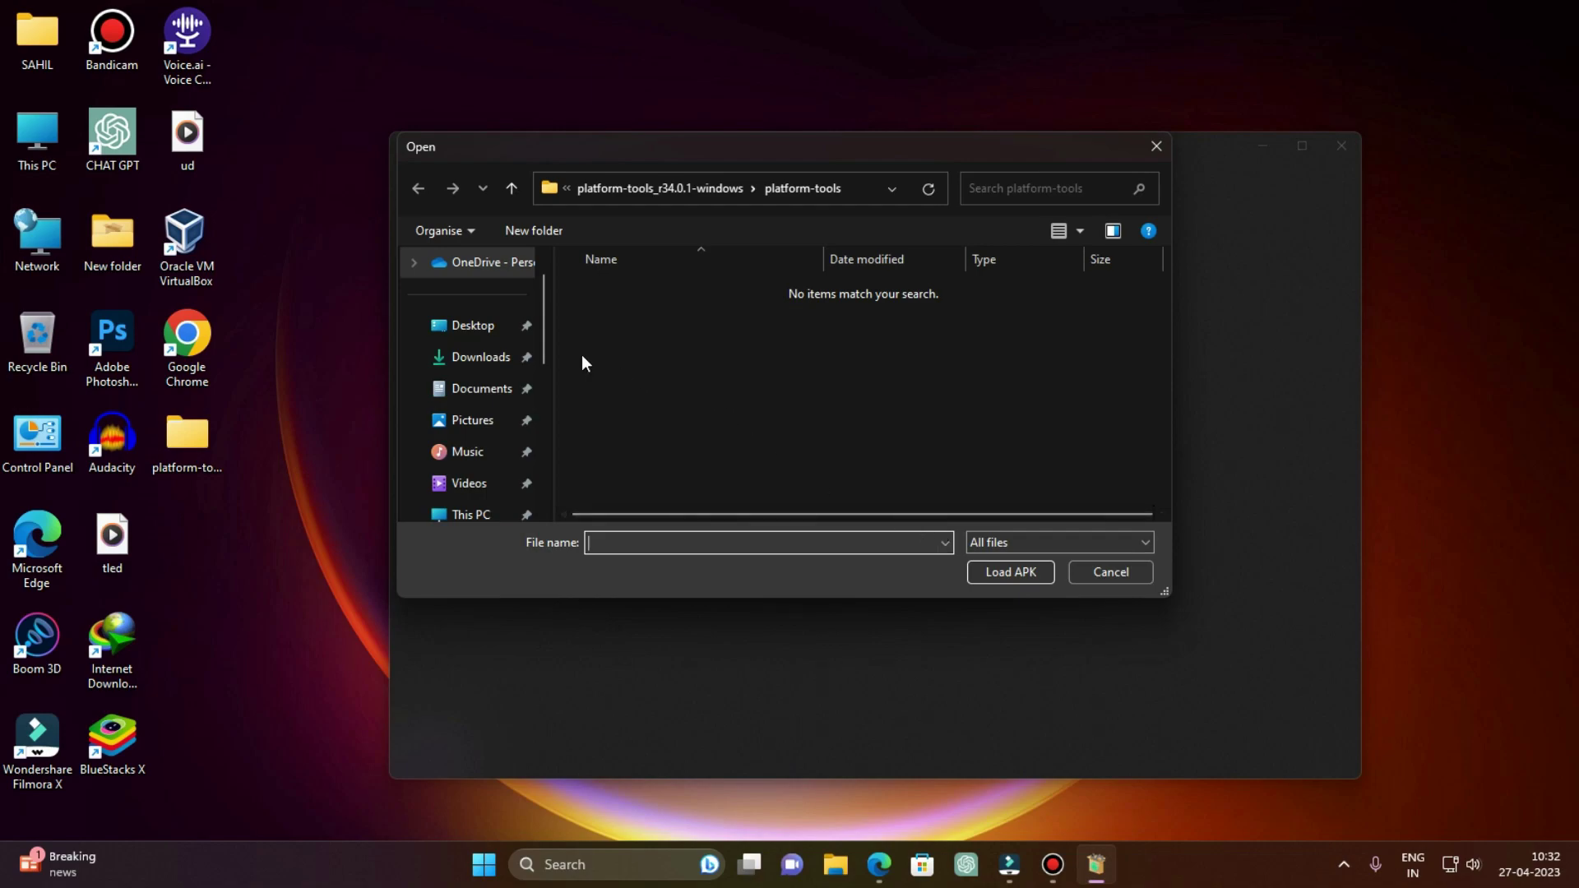
pyautogui.click(463, 356)
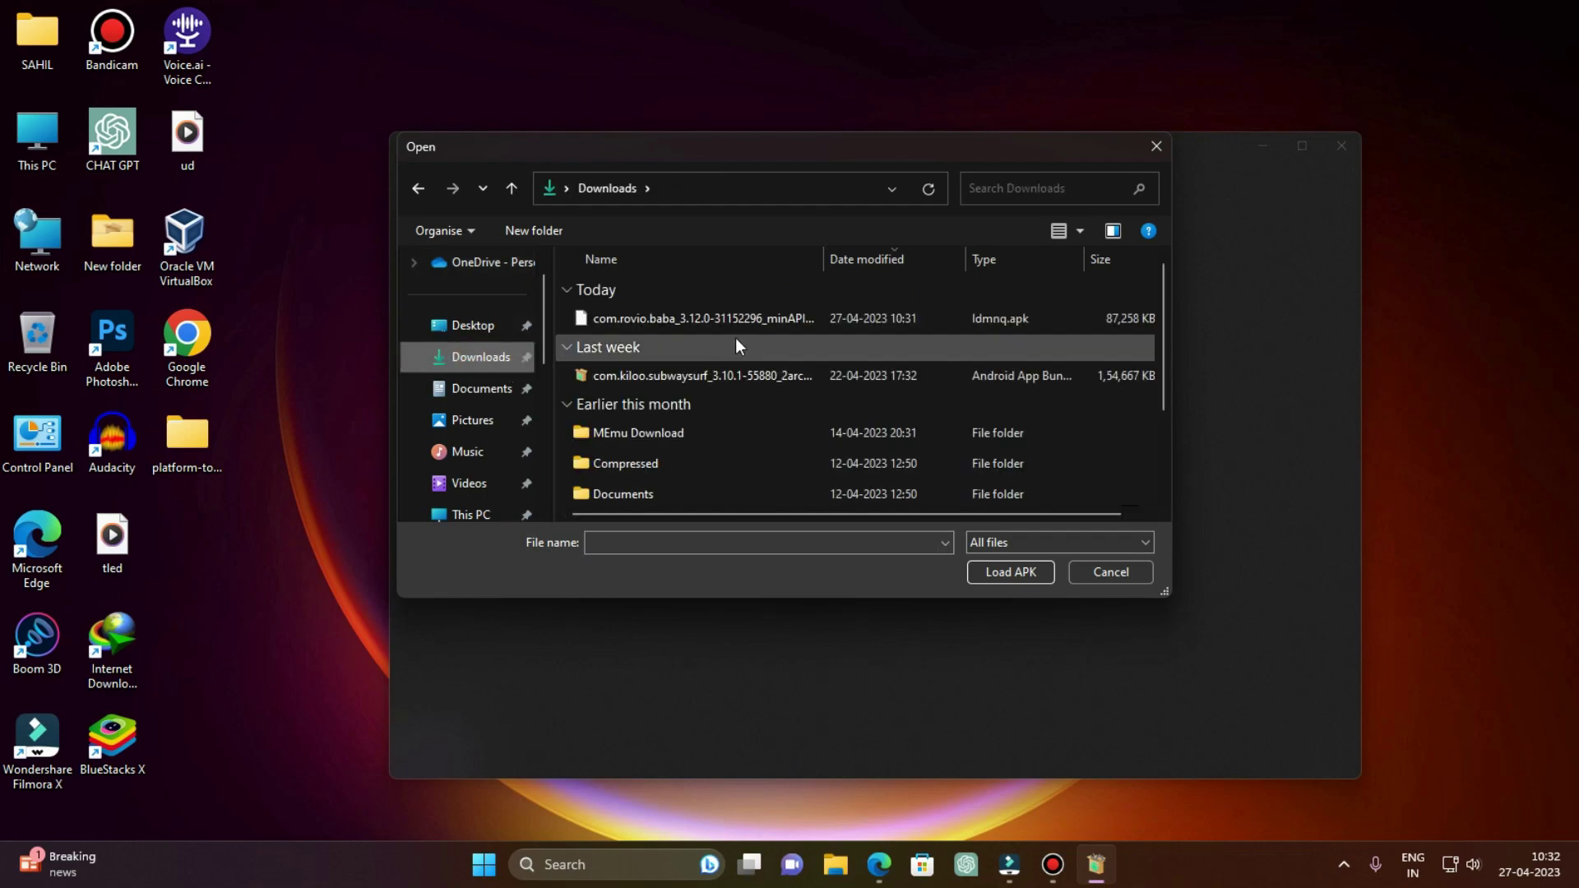
pyautogui.doubleClick(753, 320)
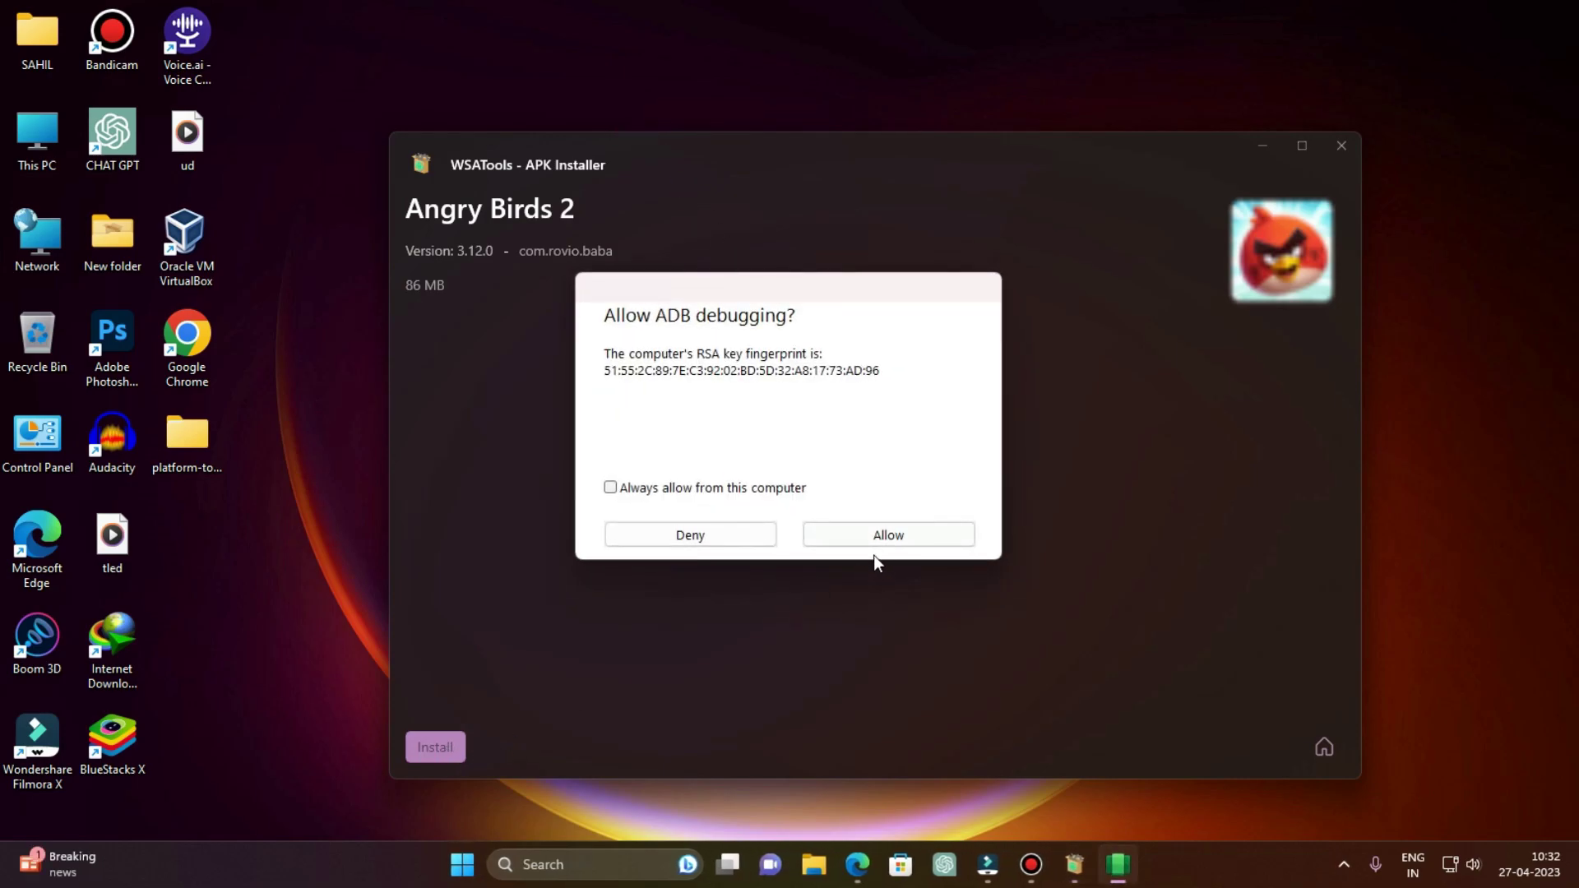
pyautogui.click(876, 536)
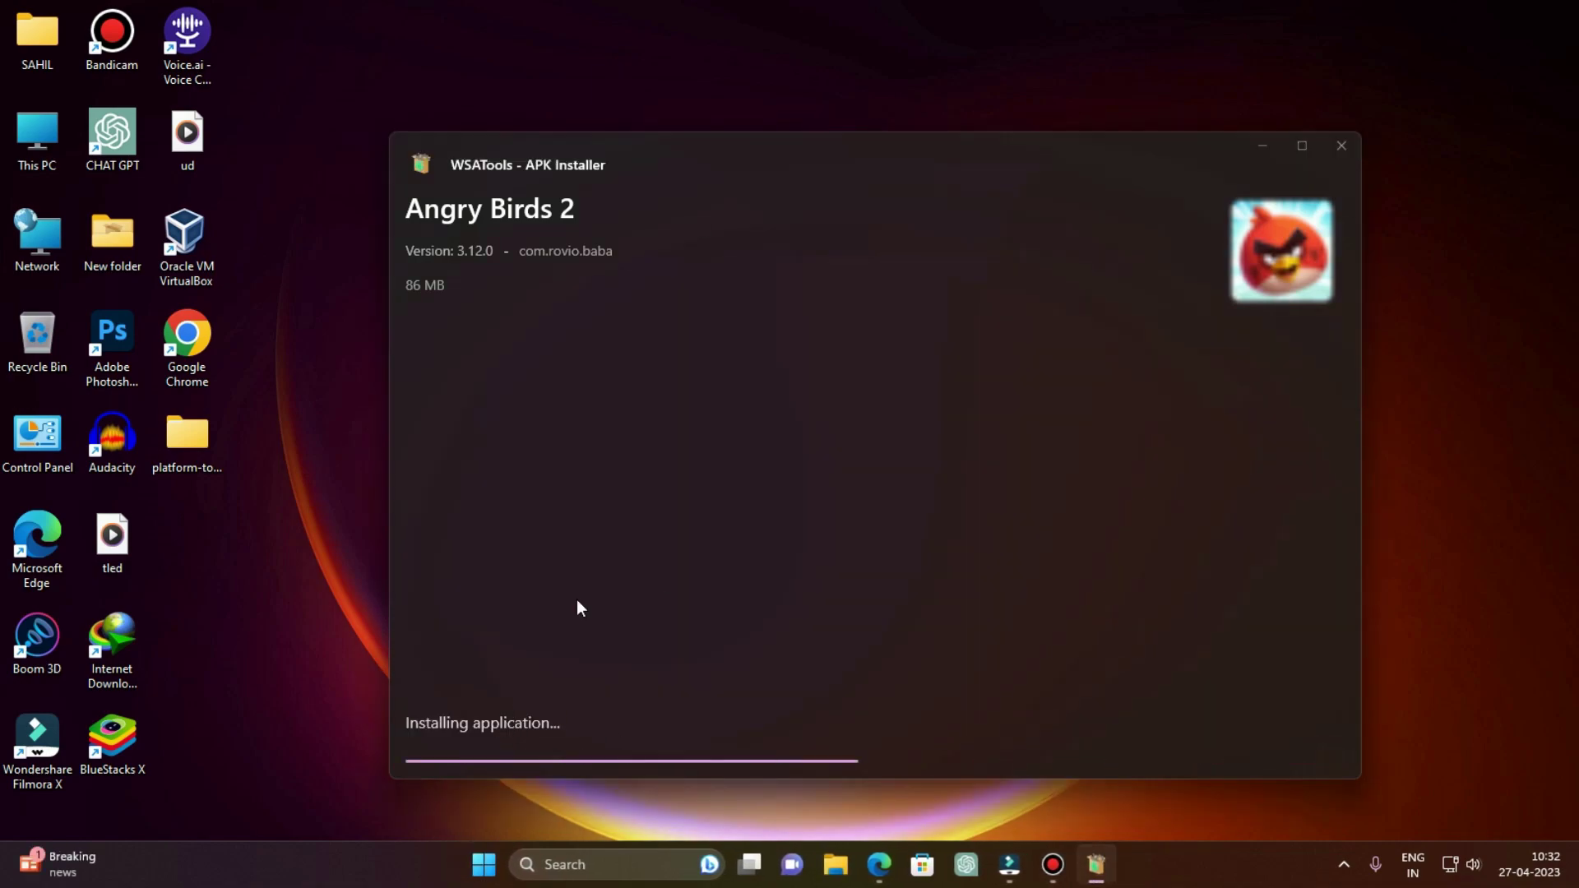
pyautogui.moveTo(658, 160); pyautogui.dragTo(609, 111)
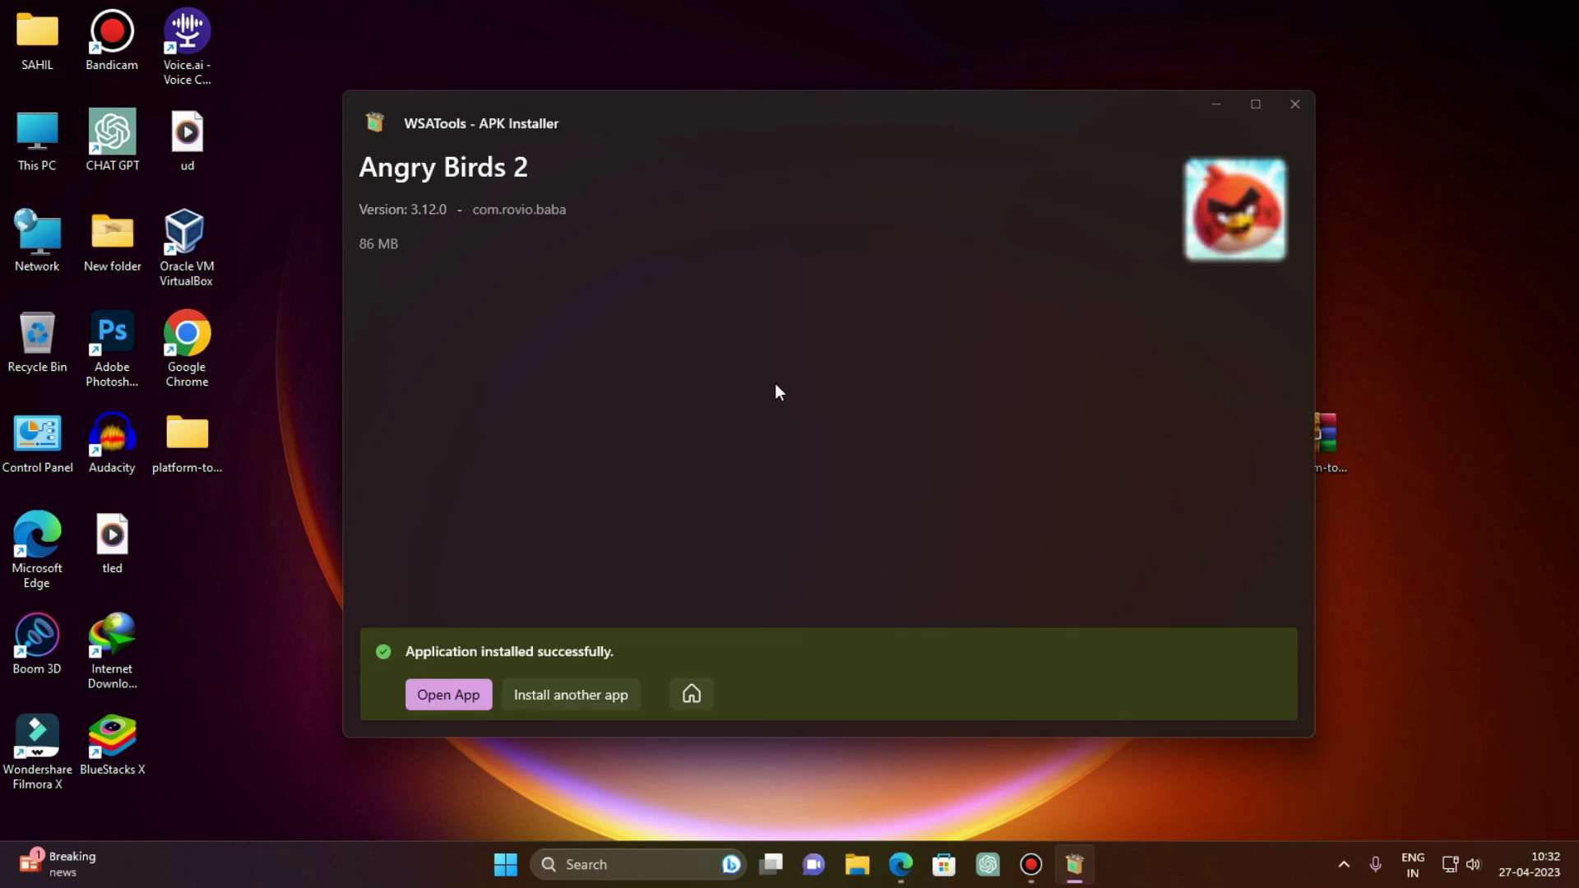
# Open the properties of This PC, examine the processor and installed RAM under device specifications, and close Settings
pyautogui.moveTo(646, 99); pyautogui.dragTo(742, 87)
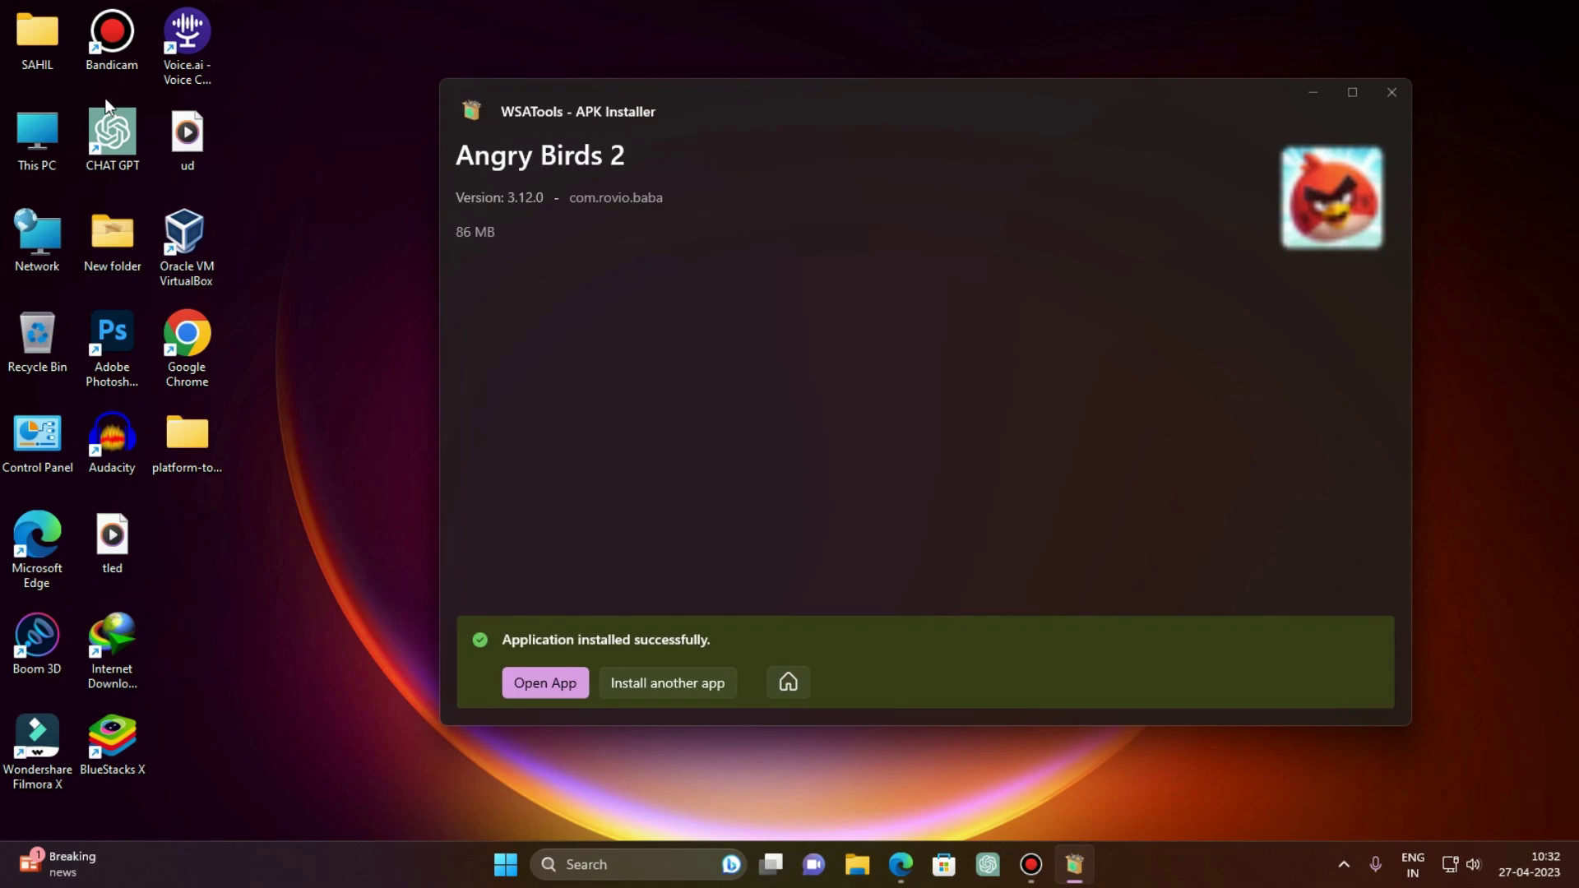
pyautogui.click(62, 141)
pyautogui.rightClick(62, 141)
pyautogui.press('Escape')
pyautogui.click(572, 681)
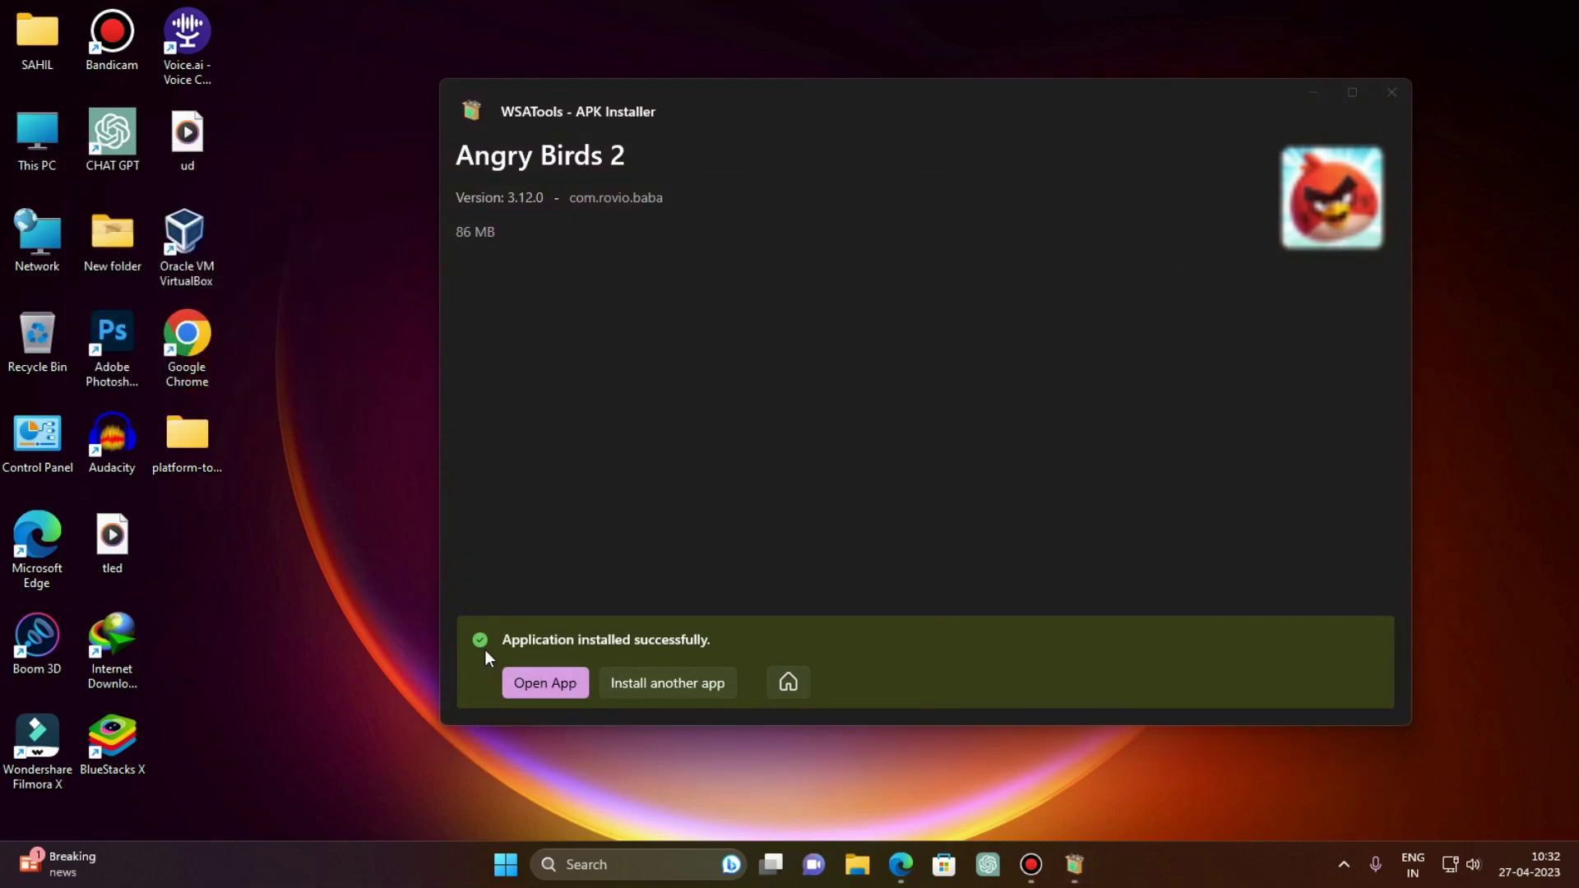
pyautogui.moveTo(653, 57); pyautogui.dragTo(1011, 52)
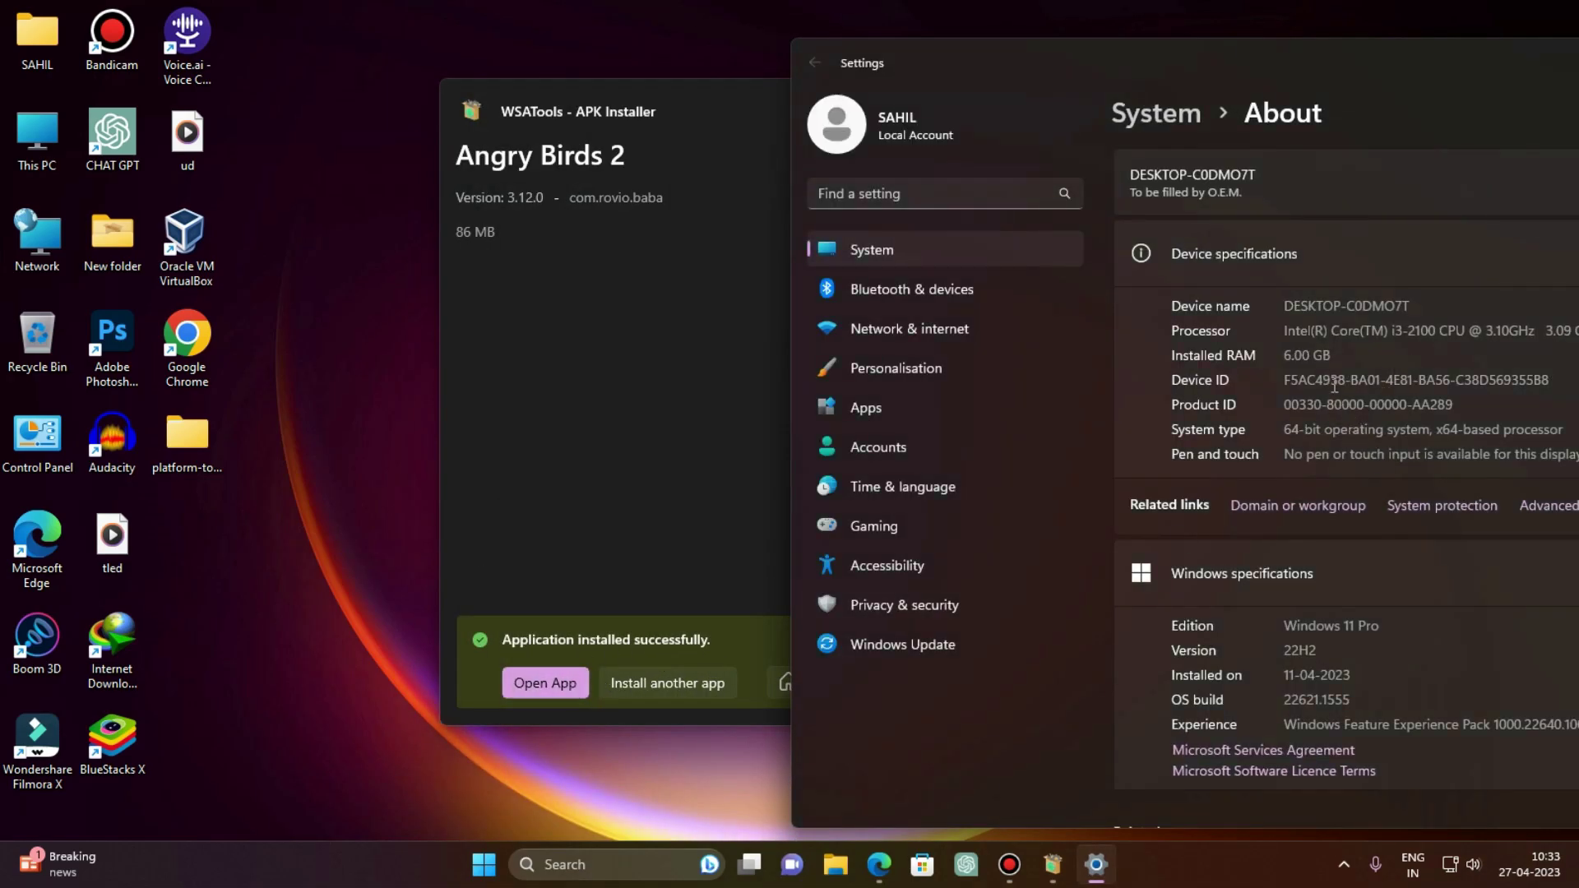
pyautogui.moveTo(1268, 61); pyautogui.dragTo(893, 100)
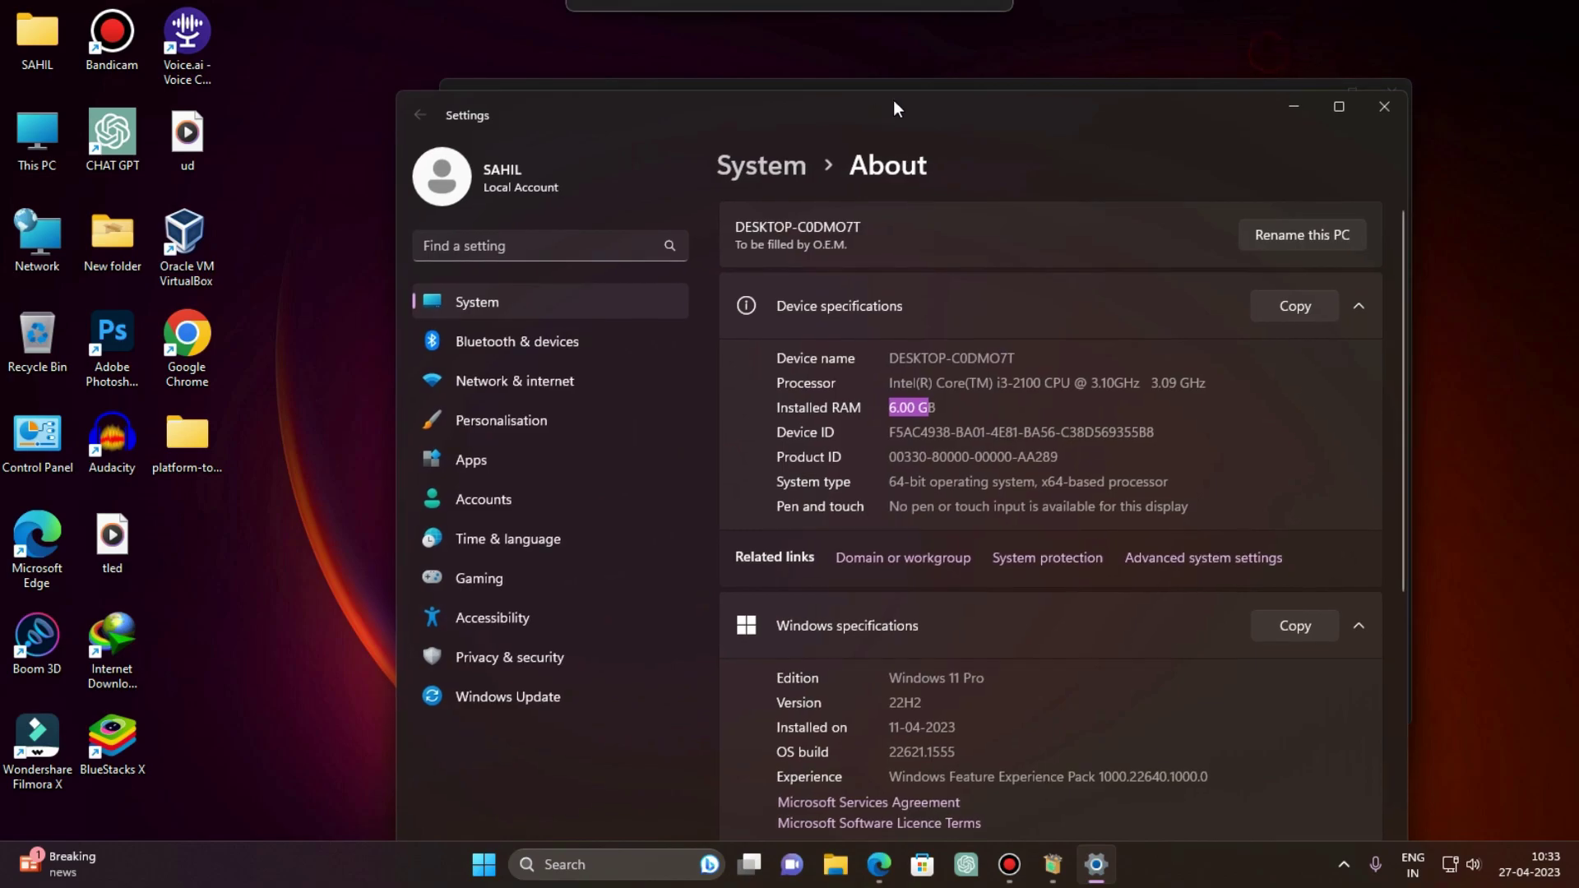
pyautogui.click(1383, 101)
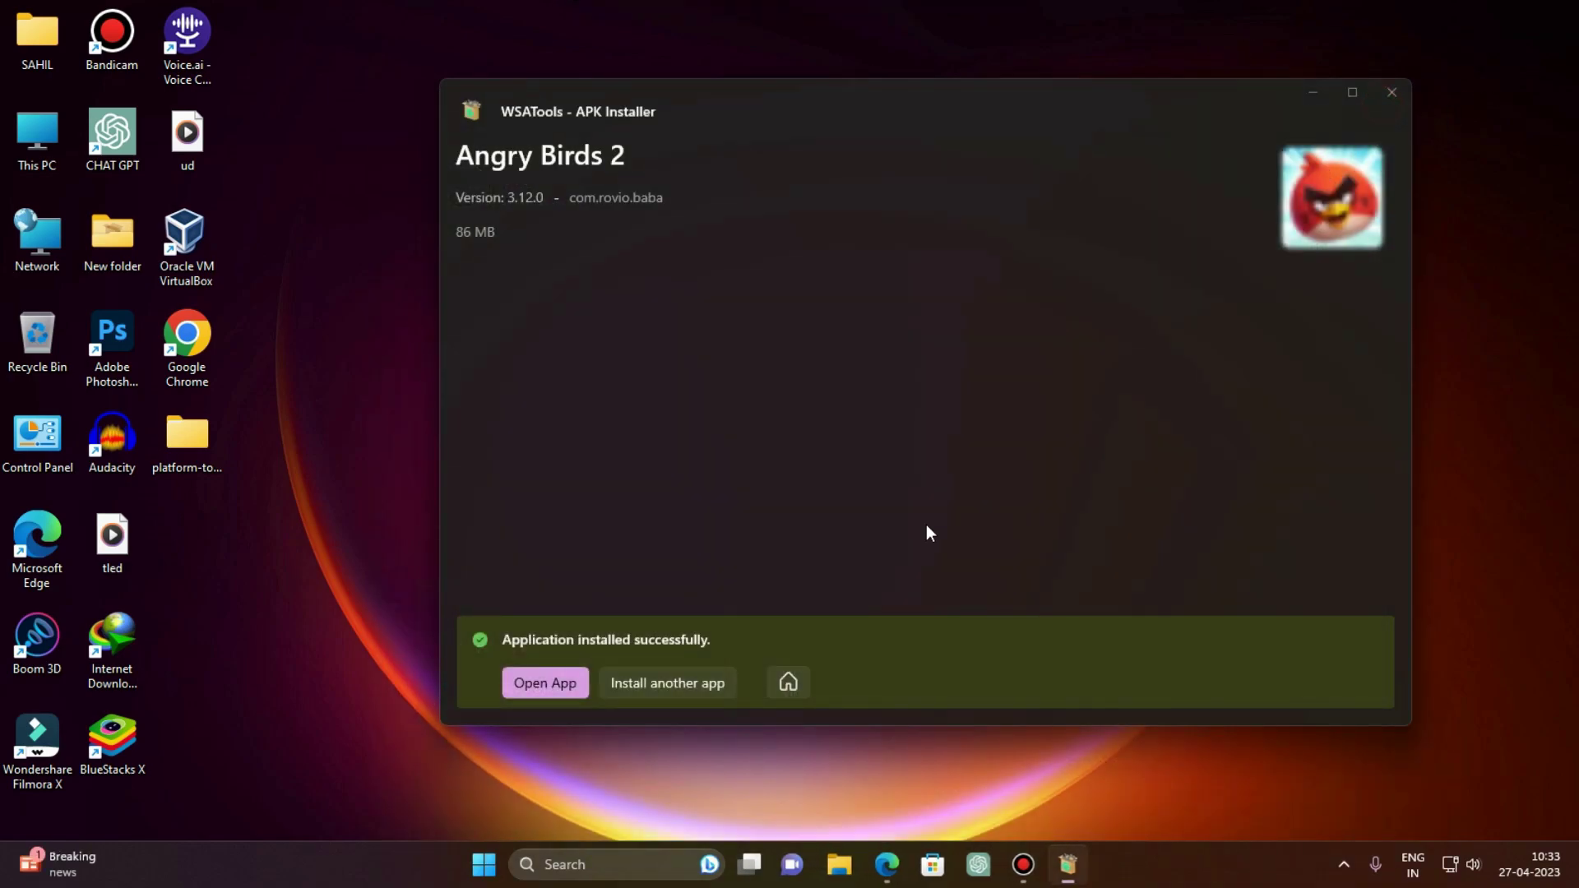
# Close the WSATools window and launch Angry Birds 2 from the recently added apps
pyautogui.click(576, 686)
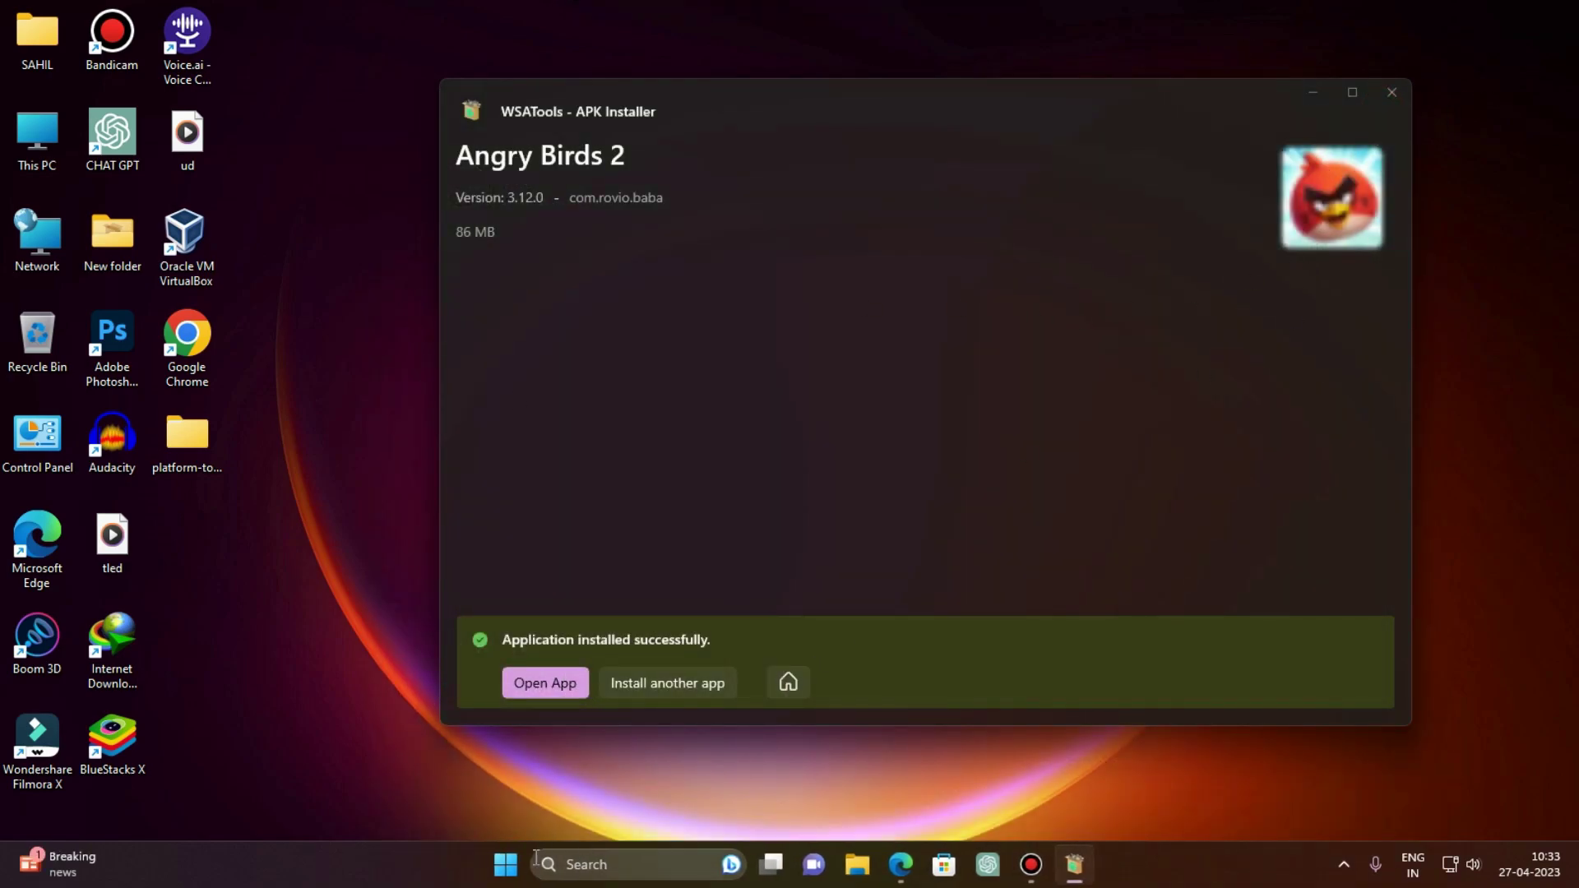
pyautogui.click(505, 863)
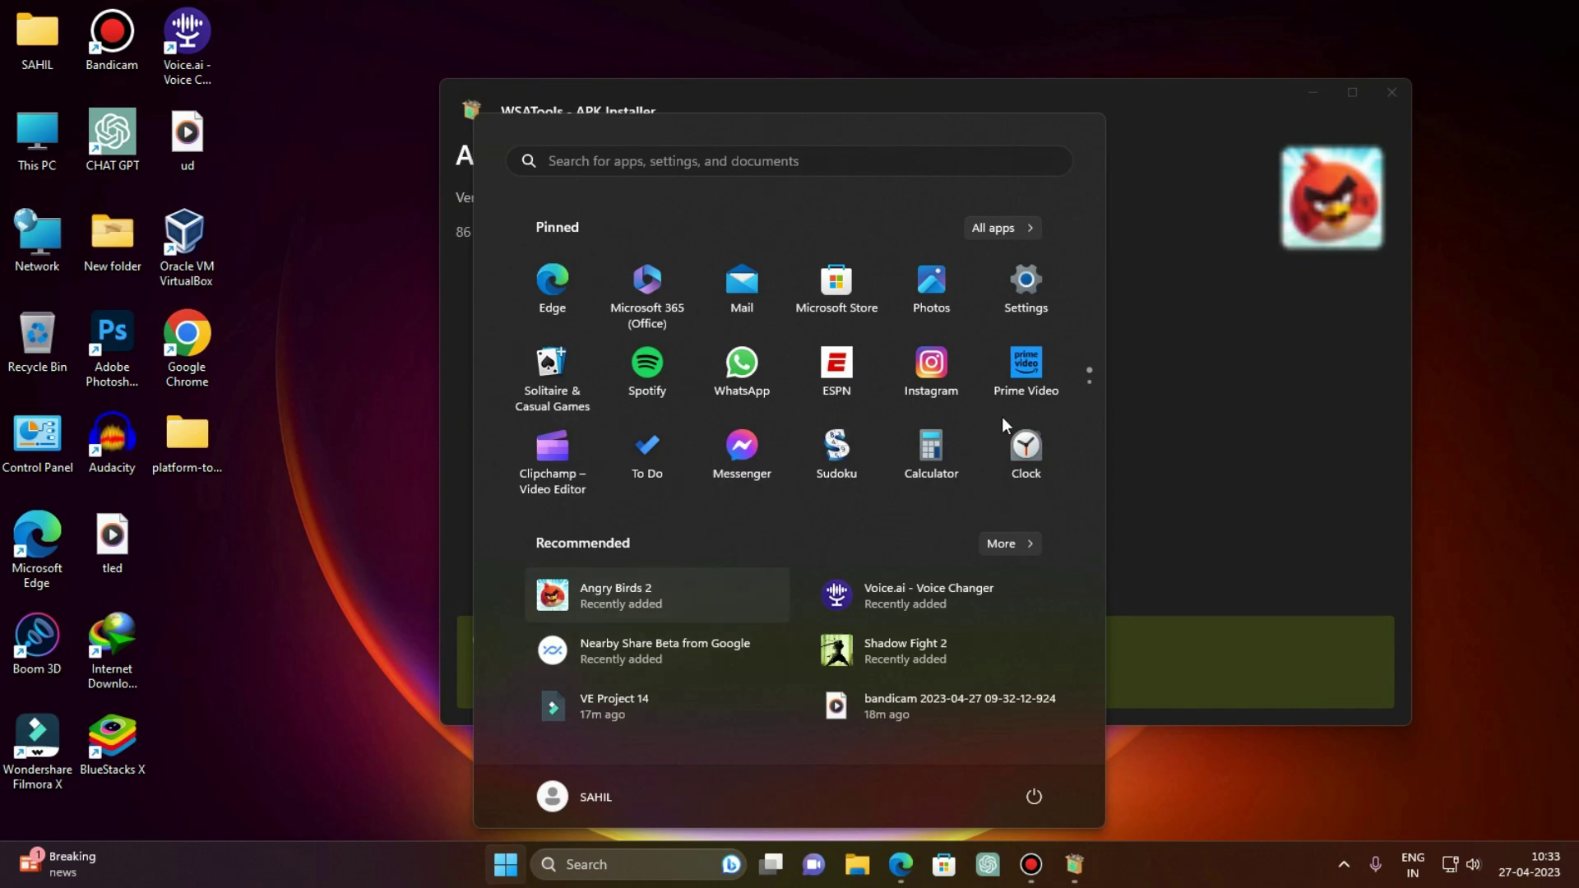
pyautogui.click(1391, 92)
pyautogui.click(1039, 139)
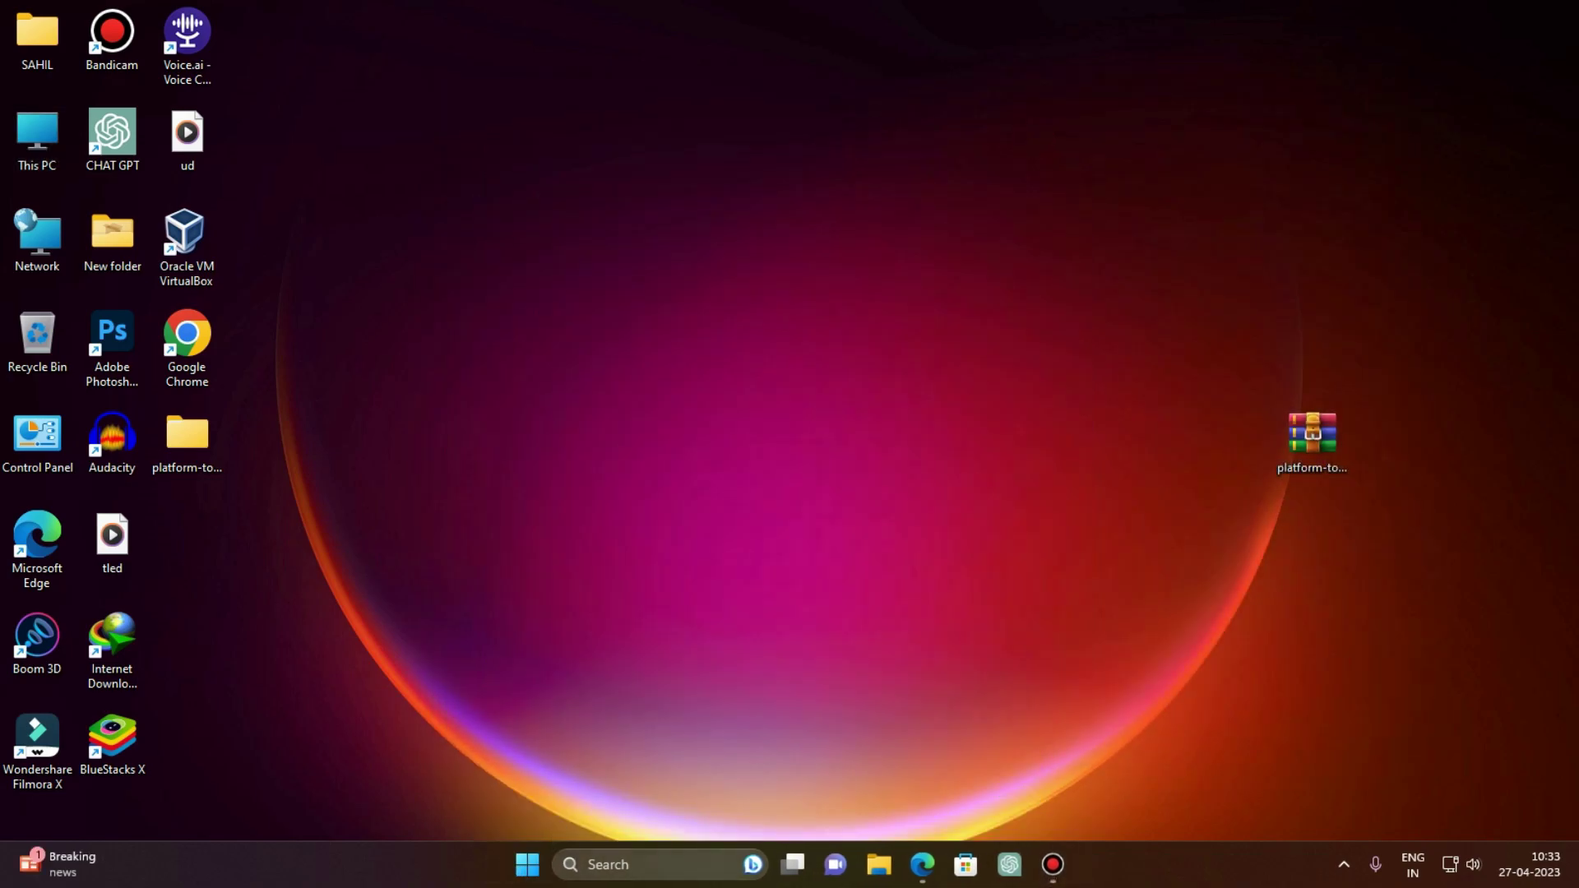
pyautogui.press('super')
pyautogui.click(678, 608)
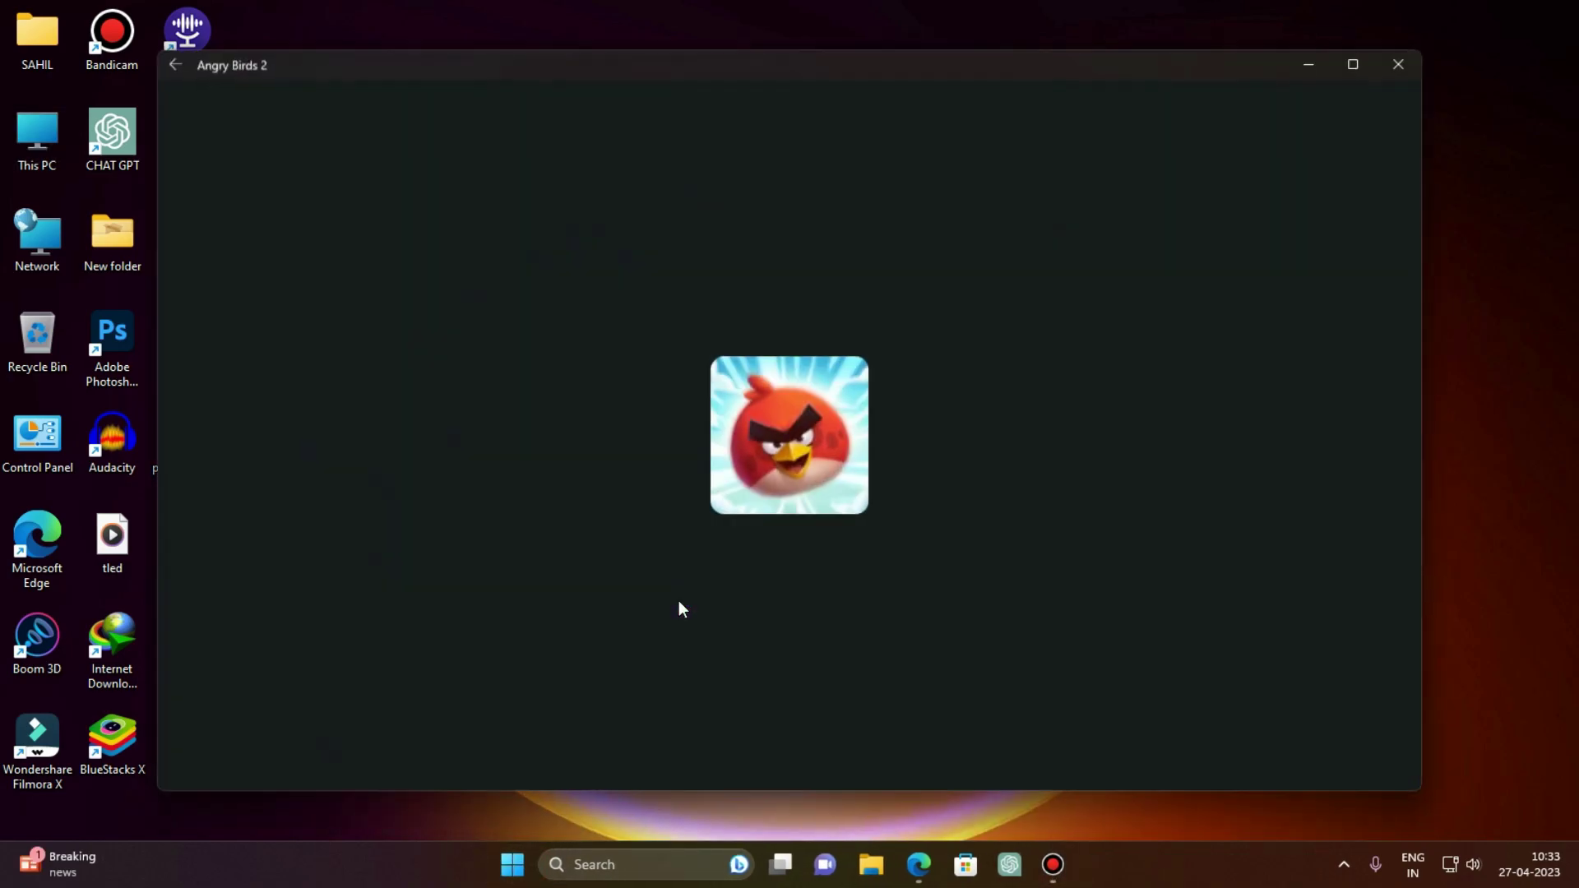